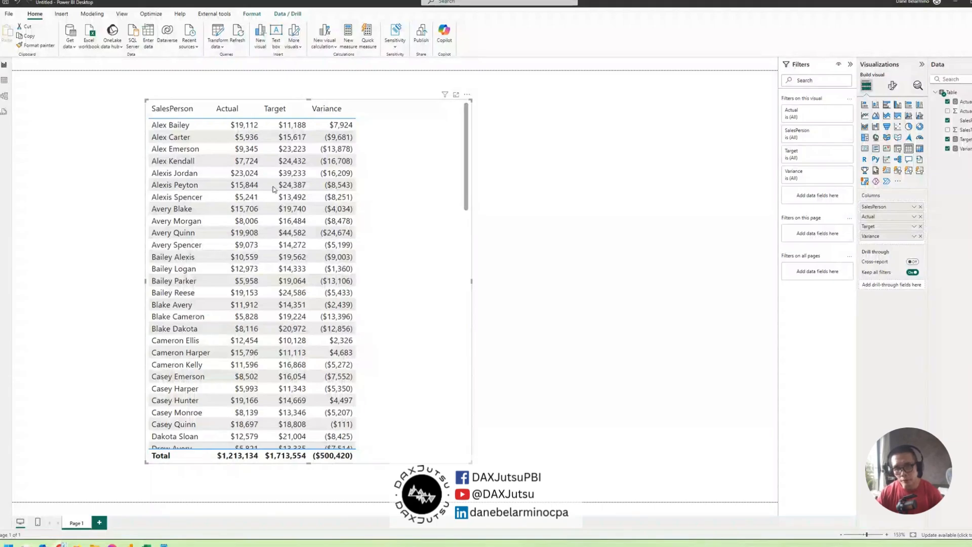
Reposition the sales table slightly on the canvas and open the icon conditional formatting settings for its Variance column
left_click_drag(418, 219, 444, 243)
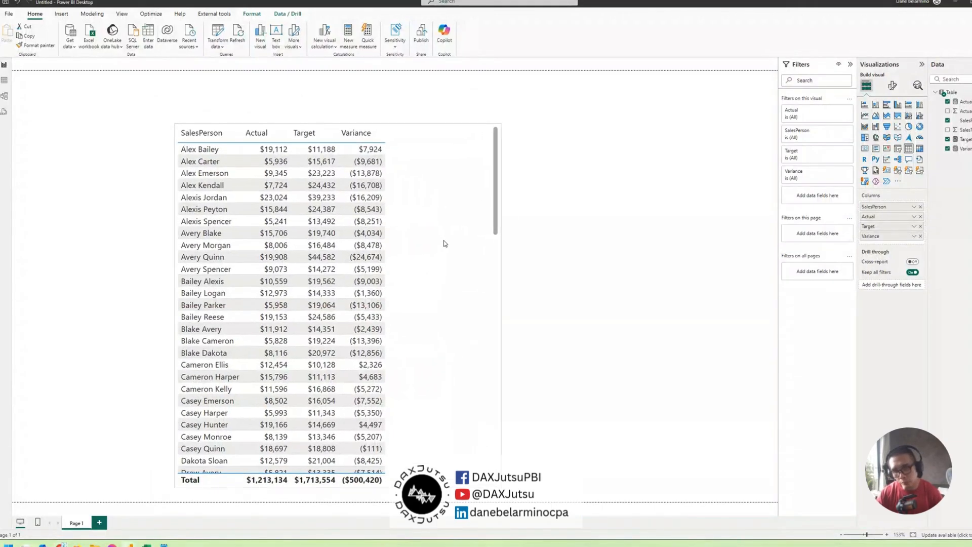
left_click(914, 236)
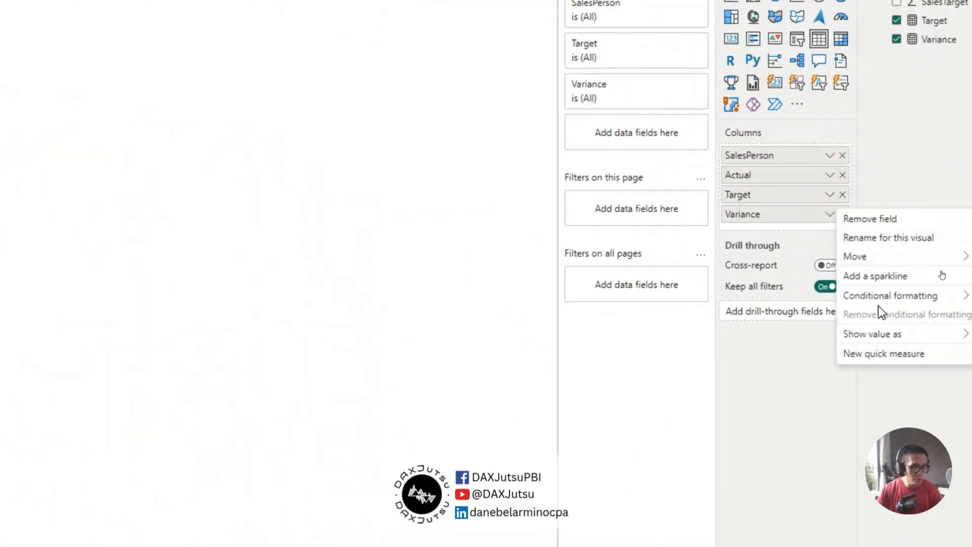
mouse_move(942, 277)
left_click(808, 223)
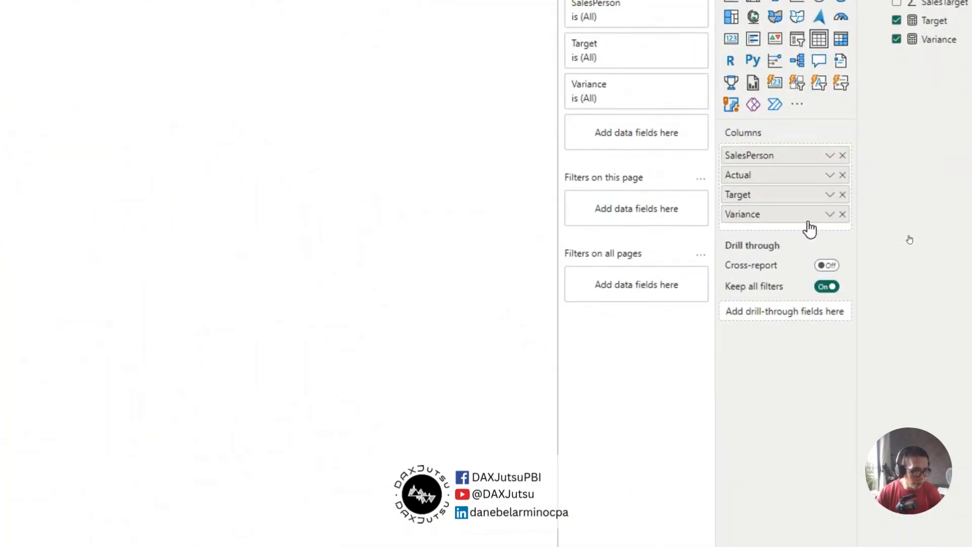
left_click(828, 215)
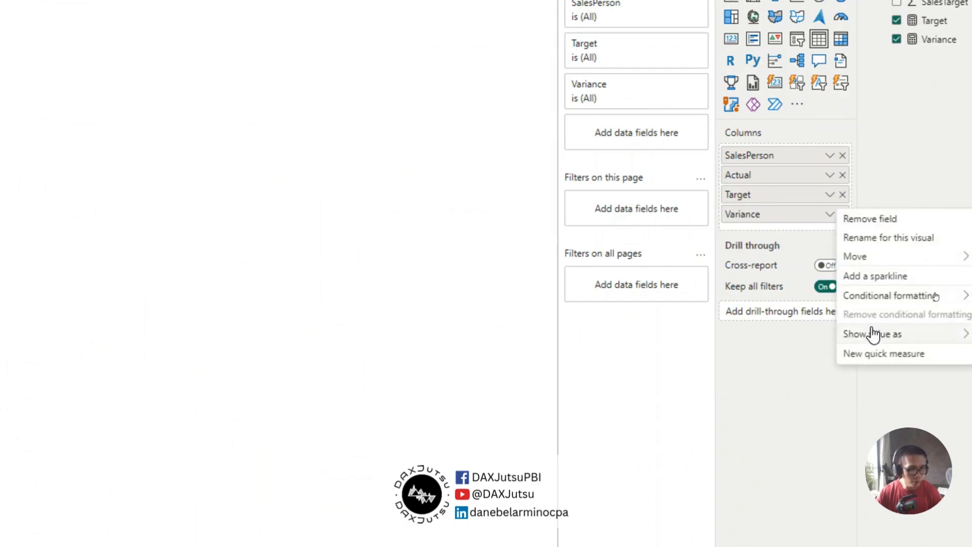
mouse_move(872, 298)
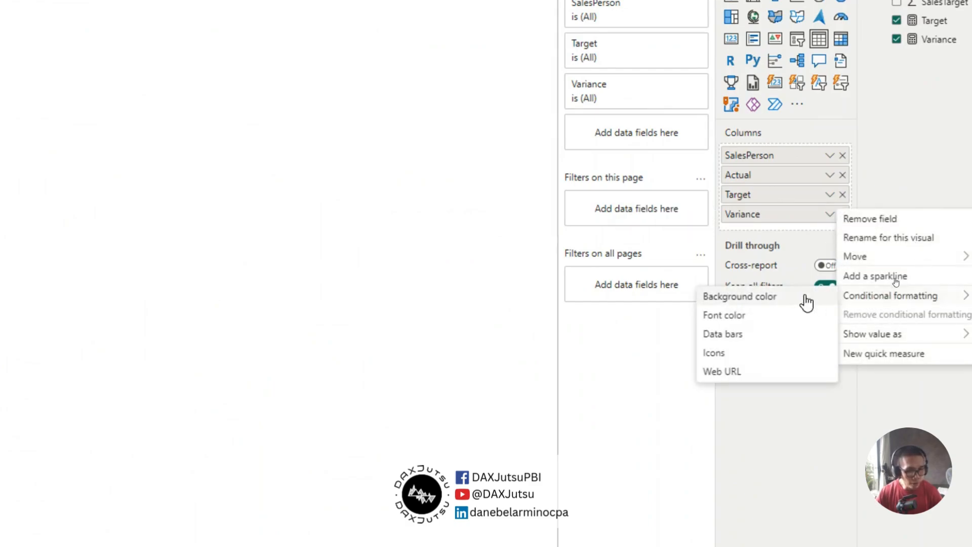
left_click(714, 354)
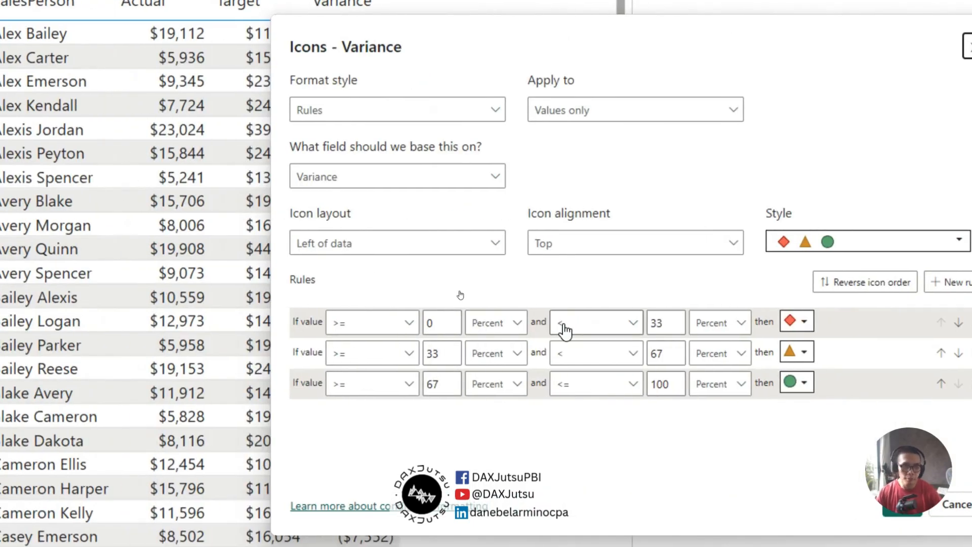
Set the first icon rule's lower condition to greater than 0, evaluated as a Number
left_click(352, 328)
left_click(353, 332)
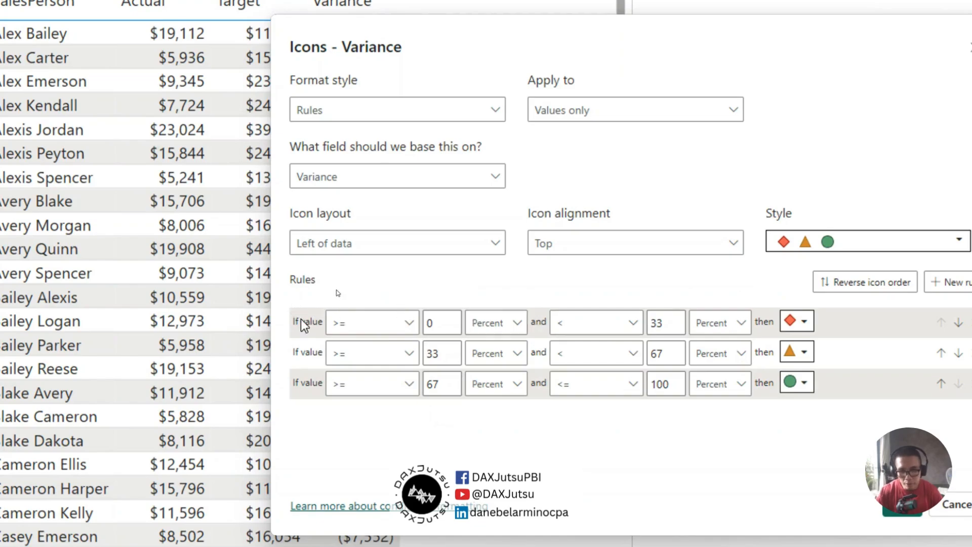
left_click(377, 324)
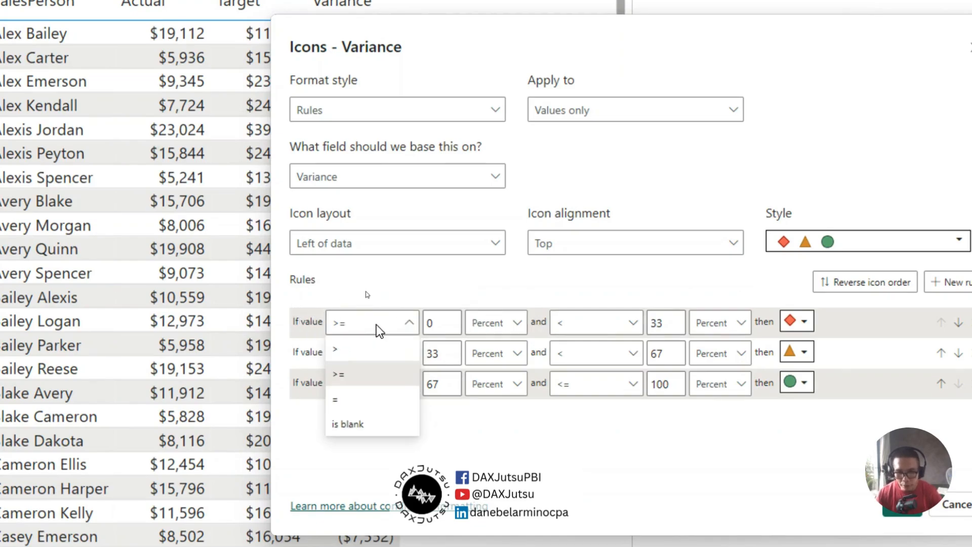
left_click(340, 349)
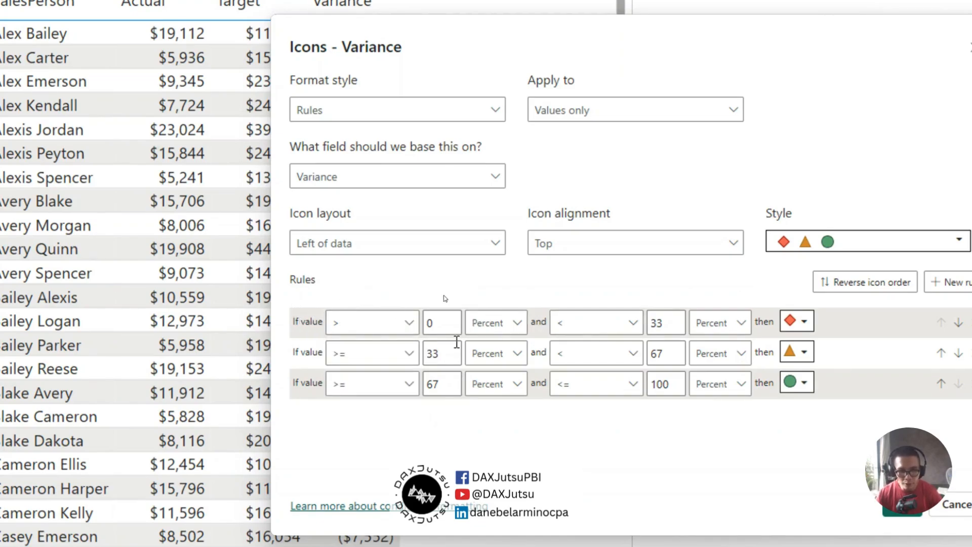
left_click(496, 322)
left_click(493, 348)
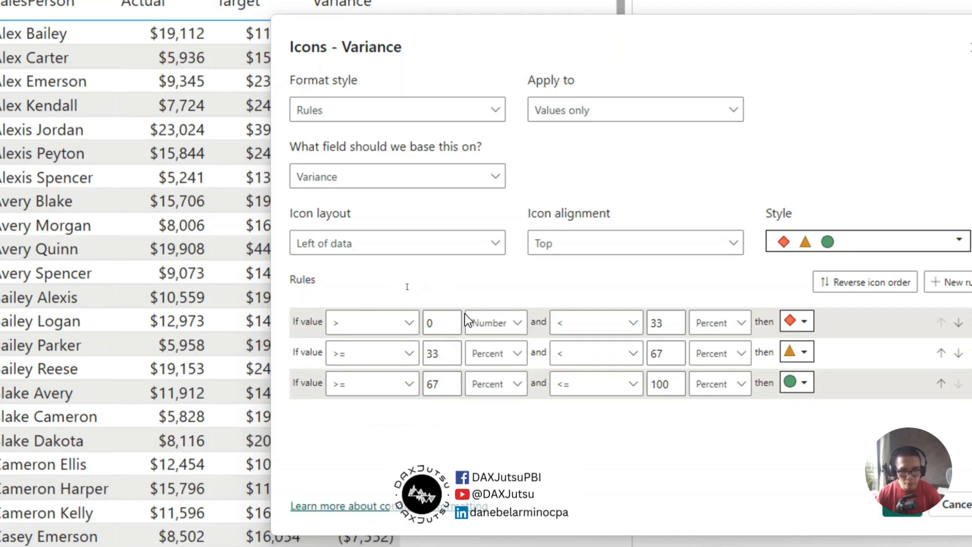
Set the first rule's upper limit to Max as a Number and assign it the green circle icon
double_click(660, 323)
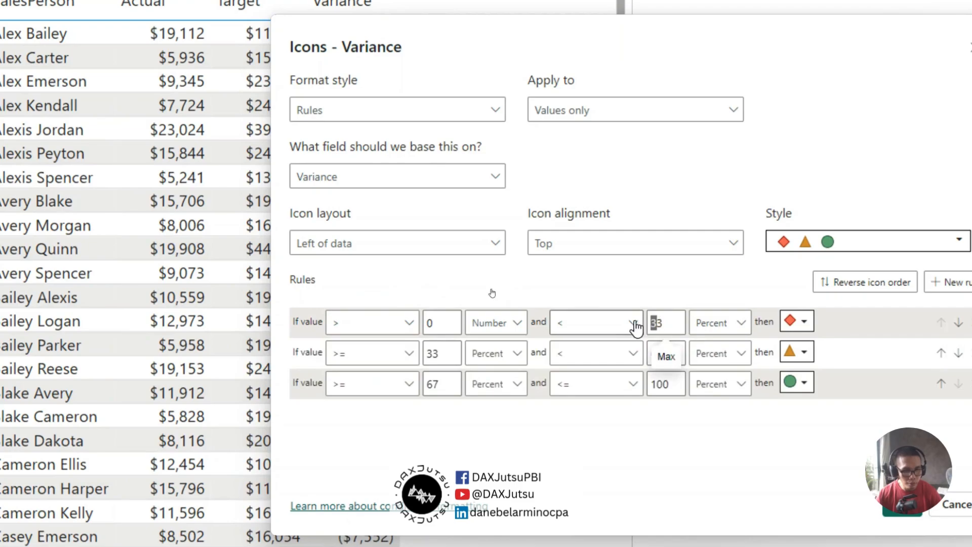
key("BackSpace")
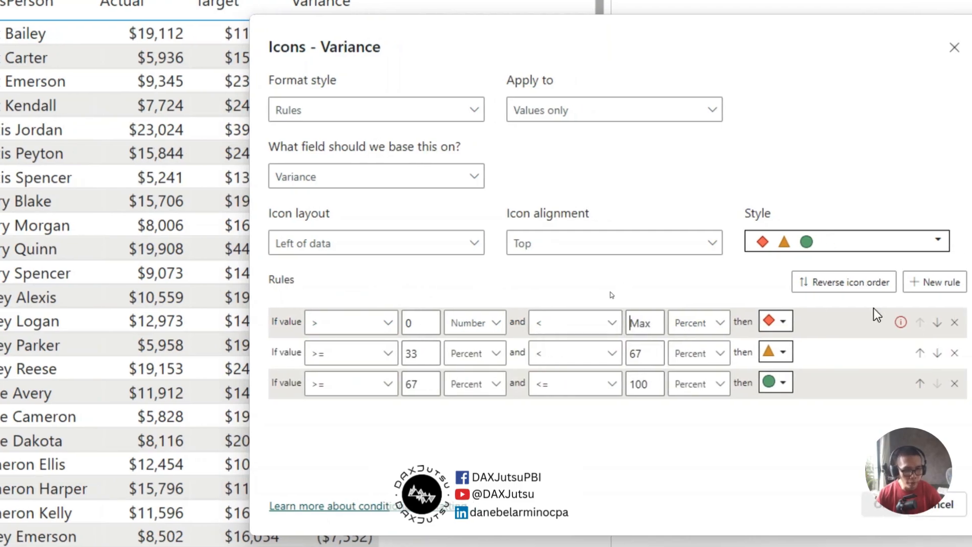
left_click(798, 322)
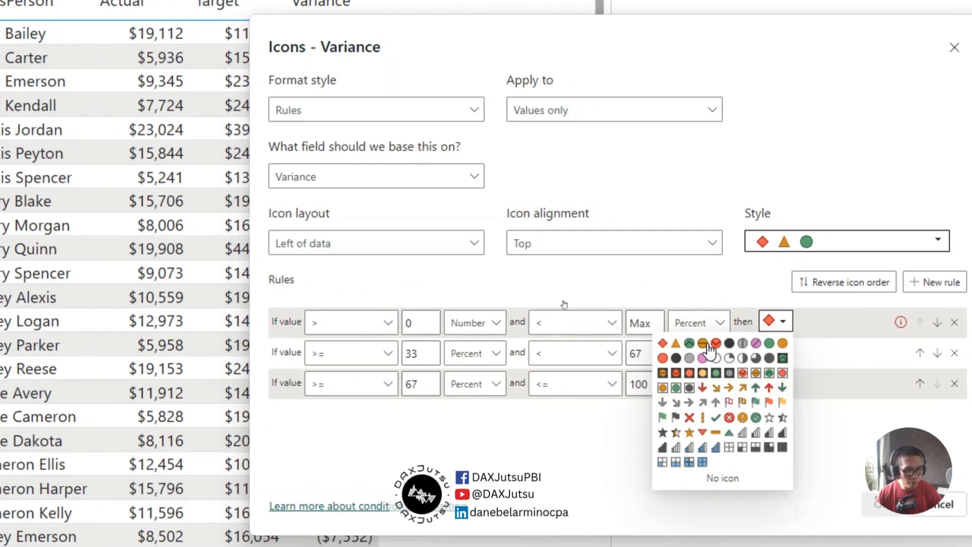
left_click(769, 343)
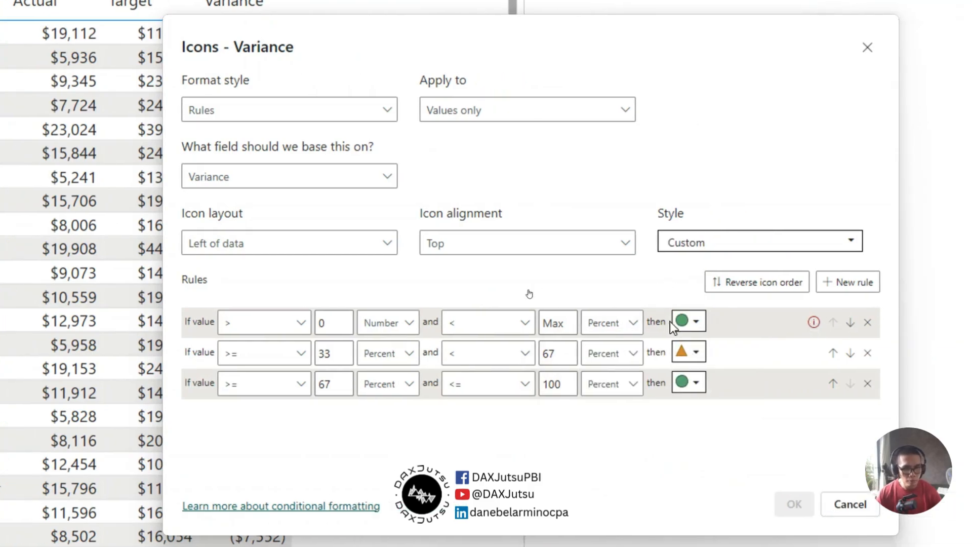
left_click(612, 323)
left_click(605, 350)
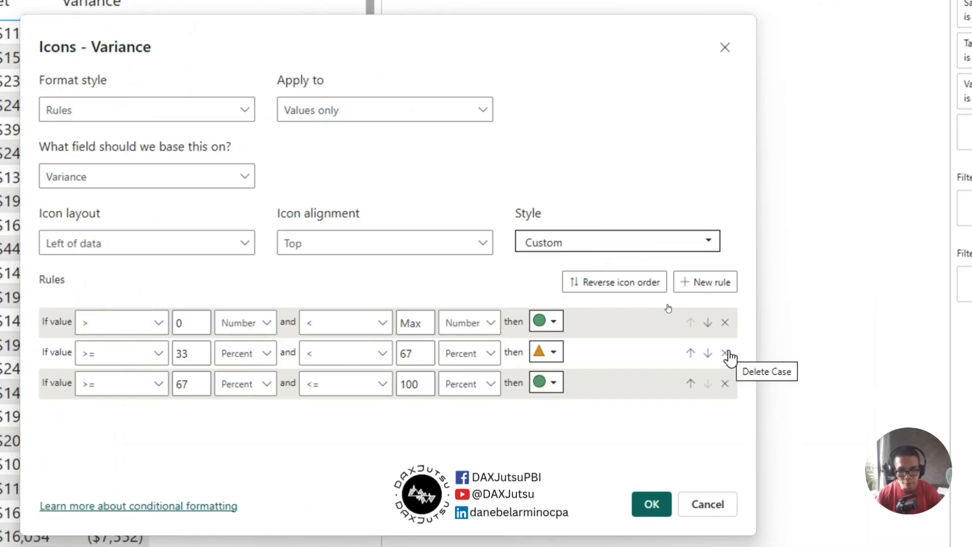
Delete the two remaining percent-based icon rules and apply the icon formatting to the Variance column
left_click(727, 353)
left_click(727, 353)
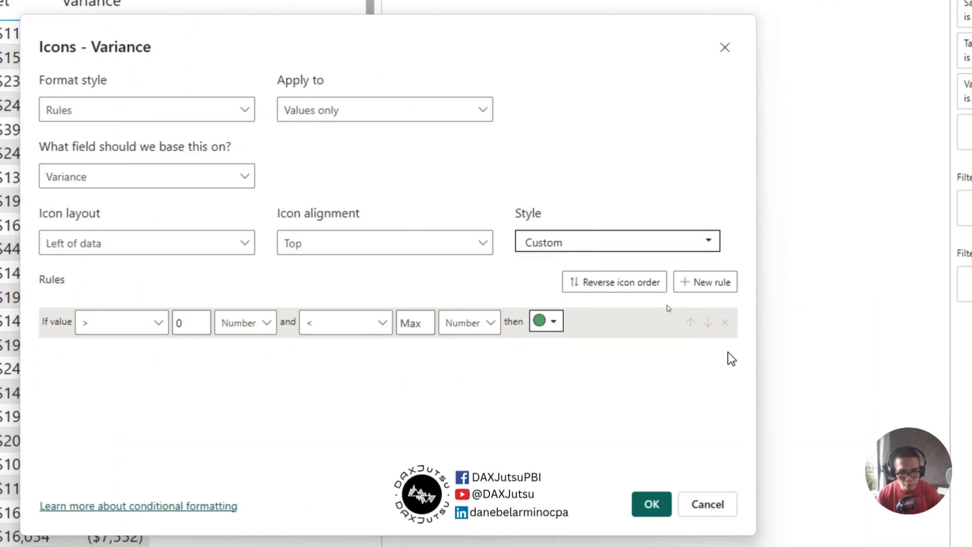
left_click(762, 492)
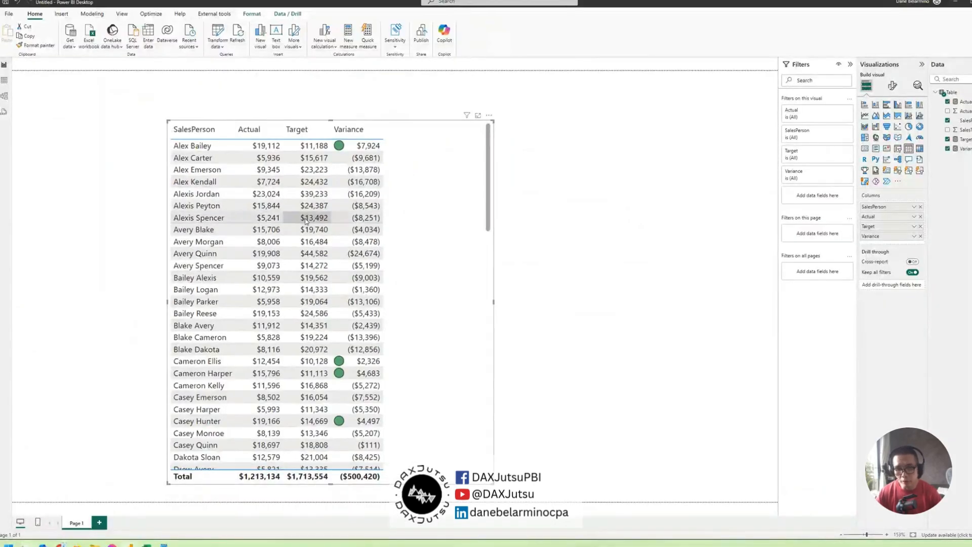
left_click(310, 206)
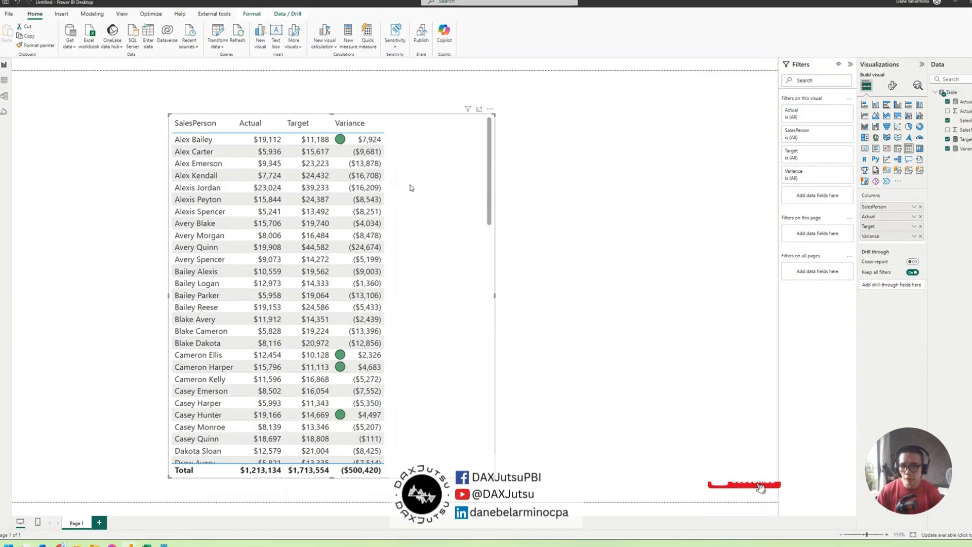
Switch to ChatGPT in the browser and write the prompt "generate an svg code for a check mark inside a green box"
mouse_move(61, 544)
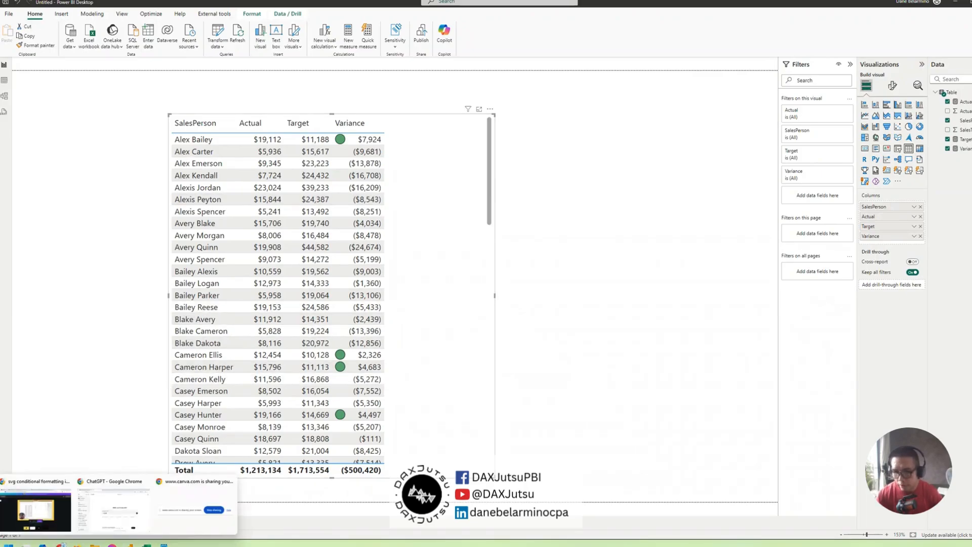
left_click(107, 521)
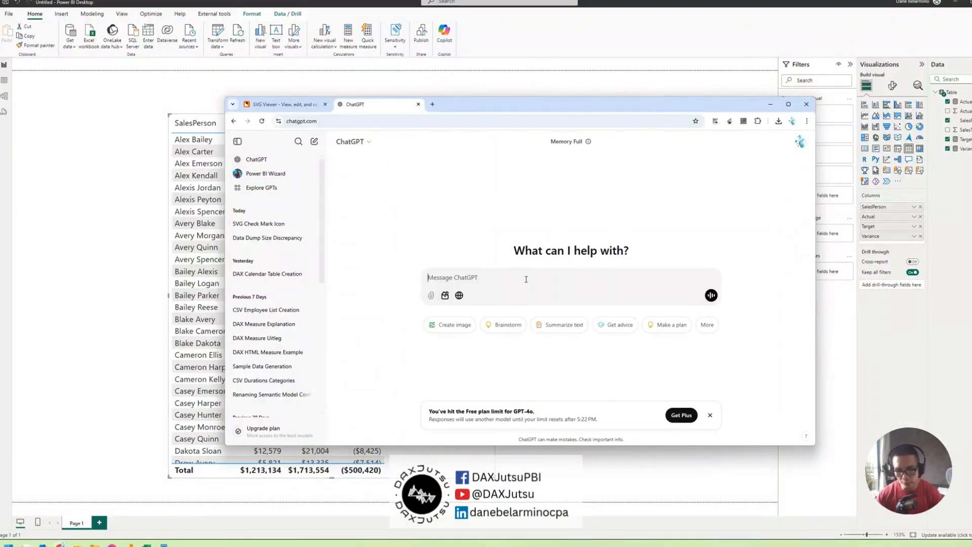
type("generate an")
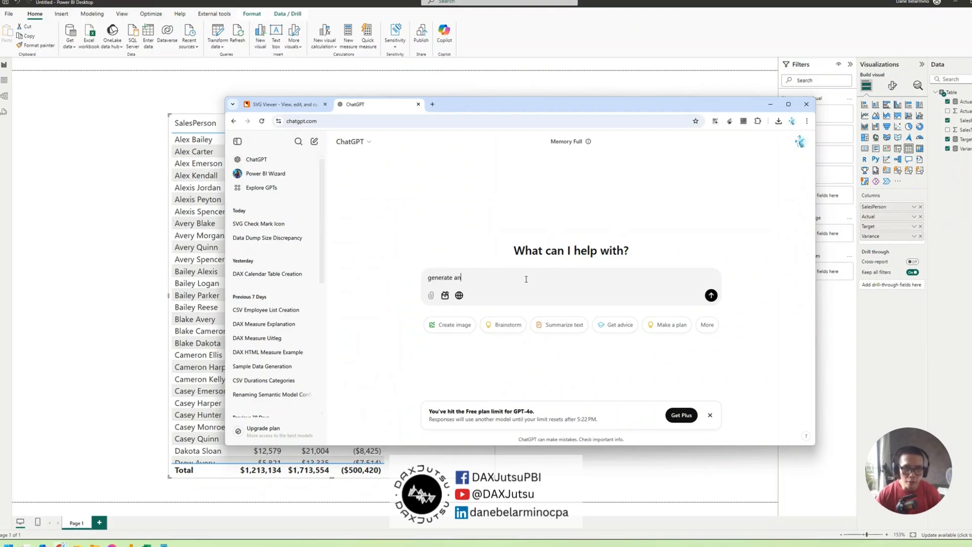
type(" svg")
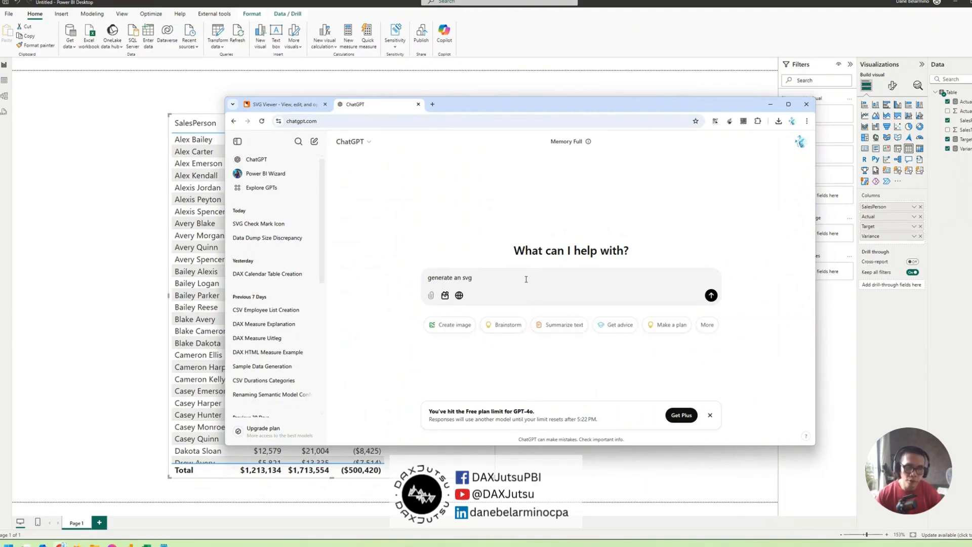
type("v code")
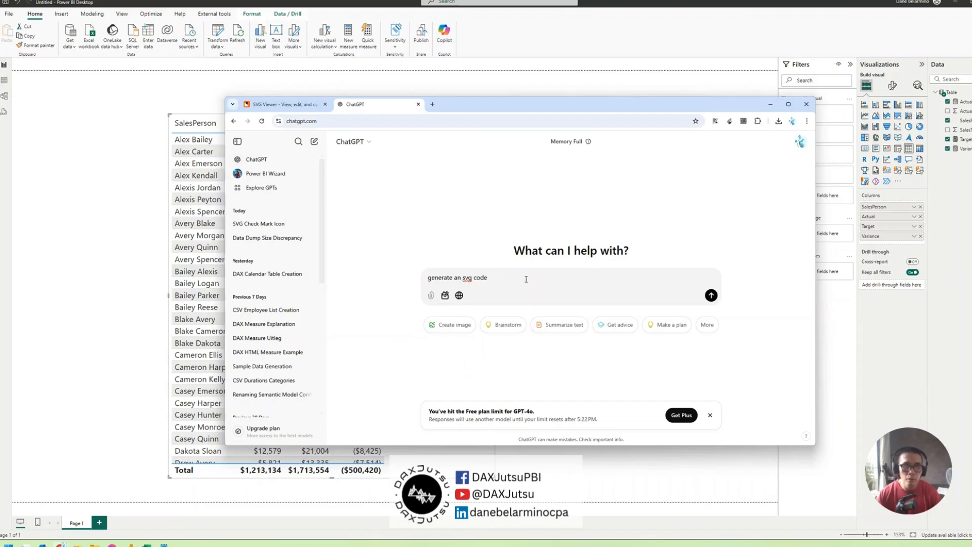
type(" f")
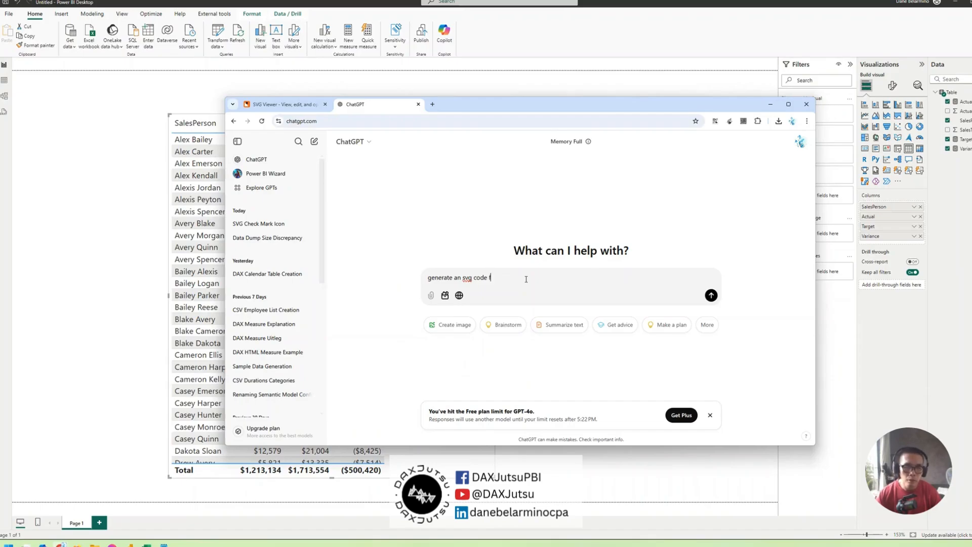
type("or")
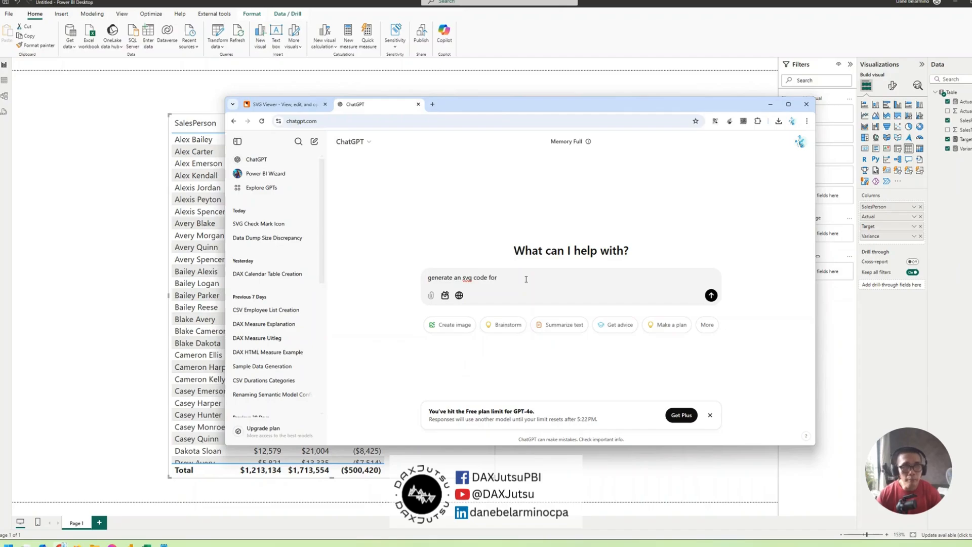
type(" a")
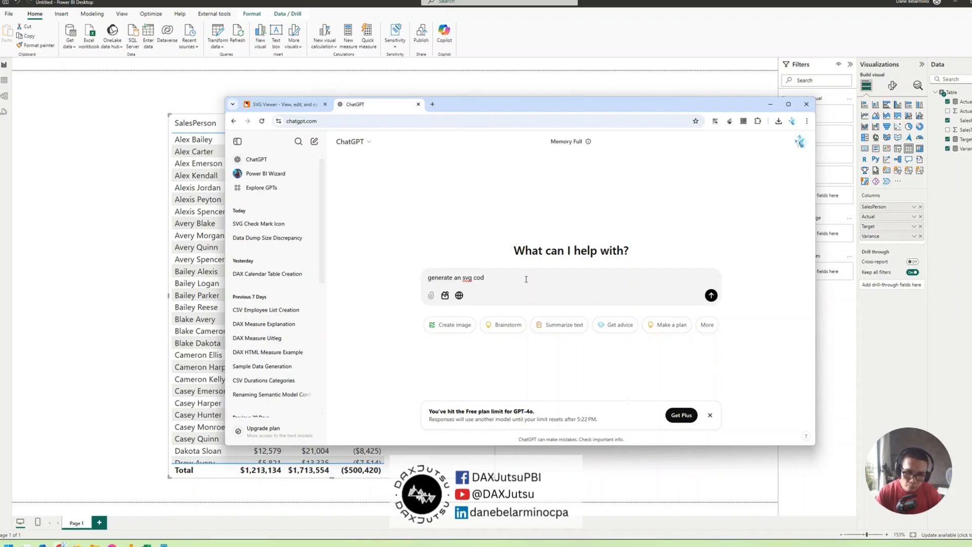
type("for a chec")
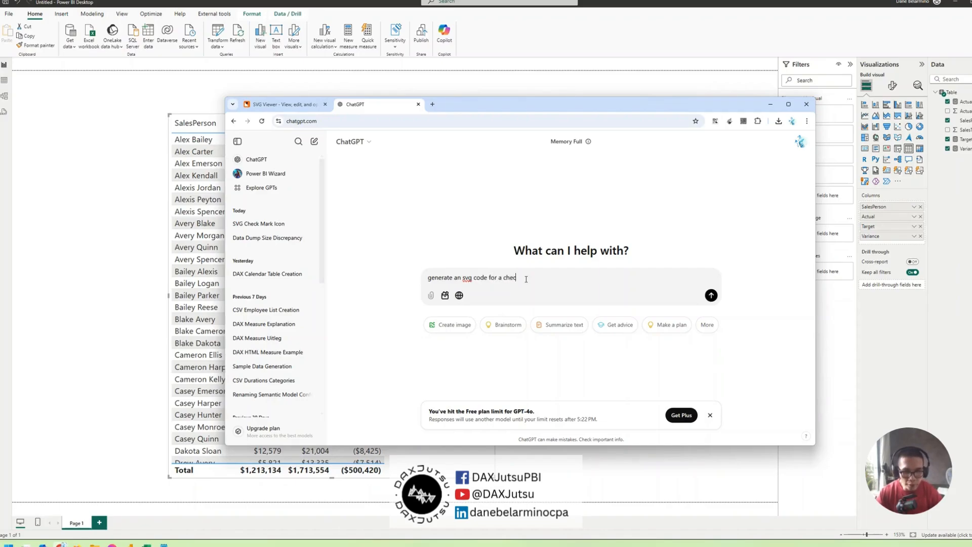
type("k mark sin")
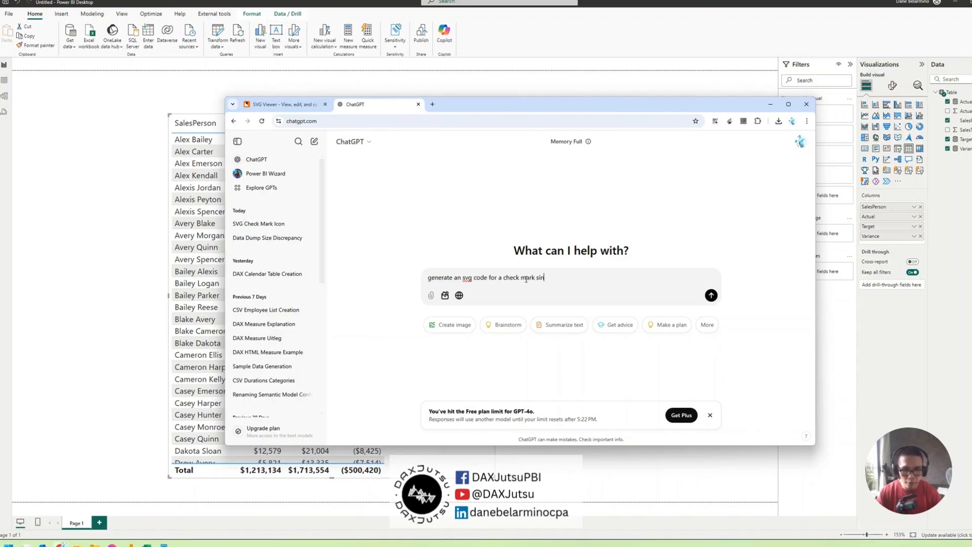
type("i")
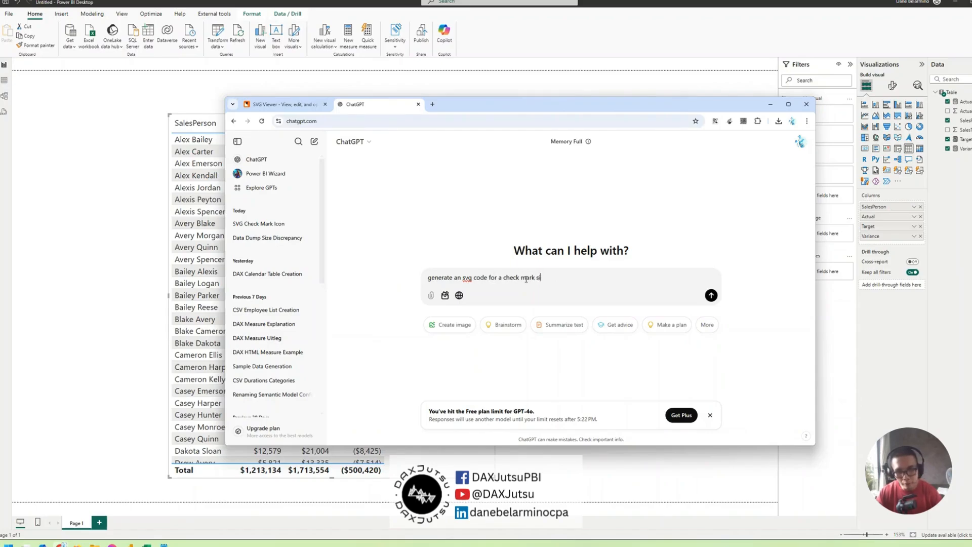
type("side a green bo")
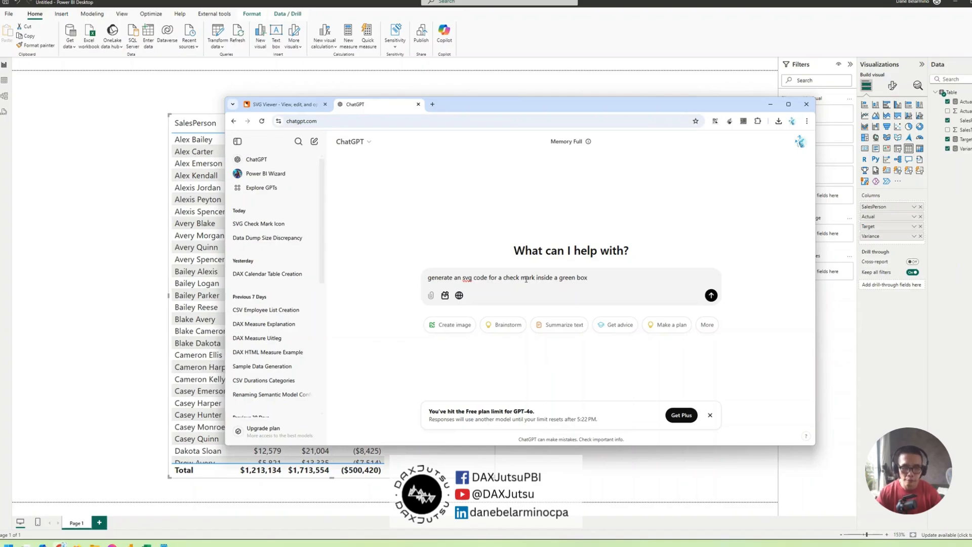
type("x")
Change the prompt's ending to "green rounded box, check mark is white, border is black" and send it
key("BackSpace")
key("BackSpace")
key("BackSpace")
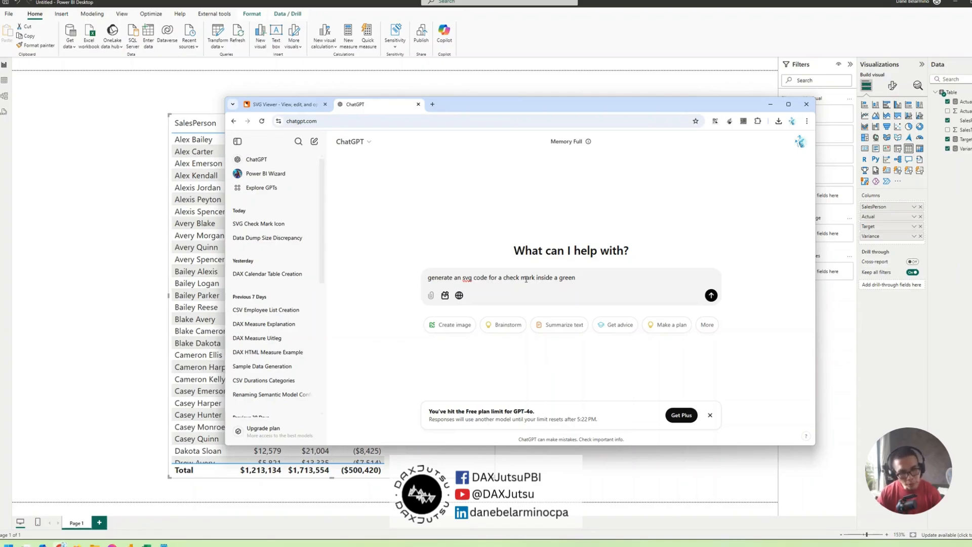
type("rounded box,")
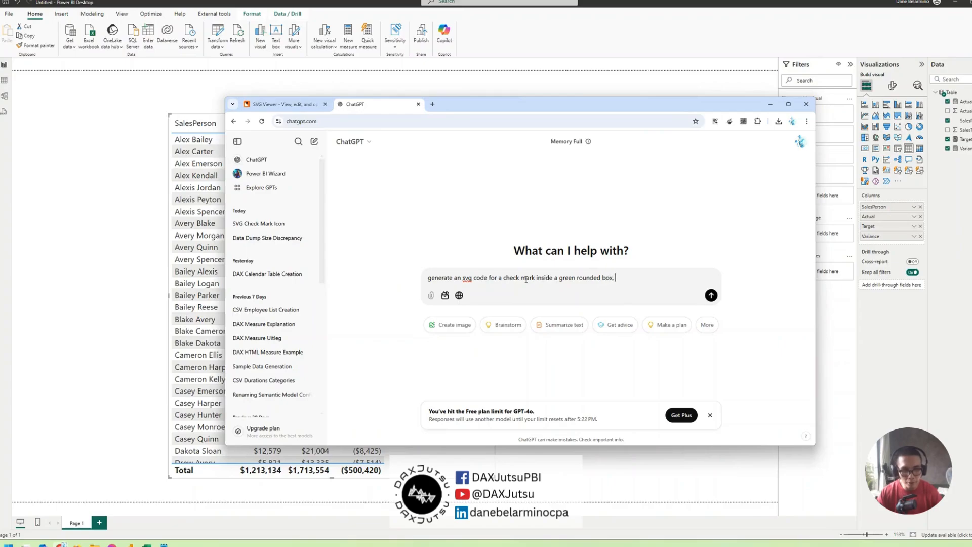
type(" check mark is ")
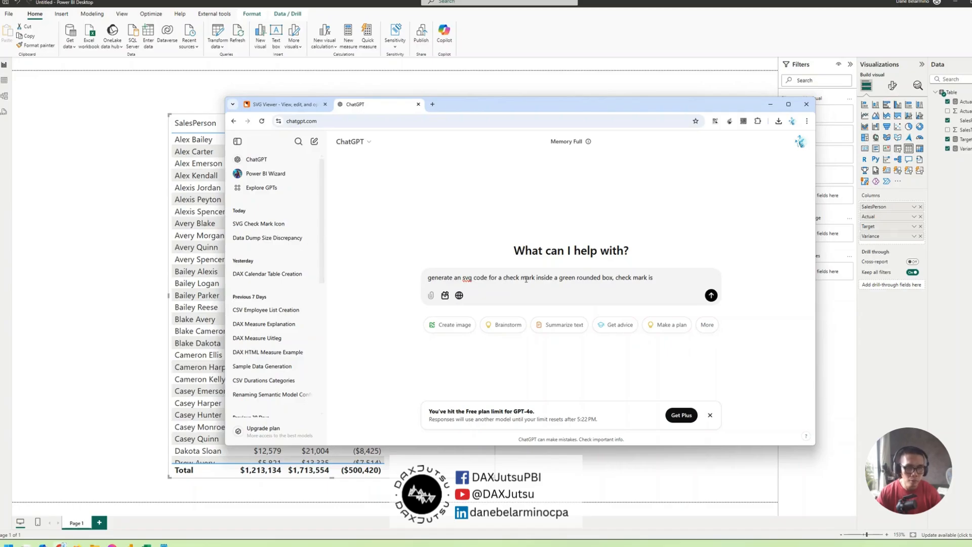
type("white")
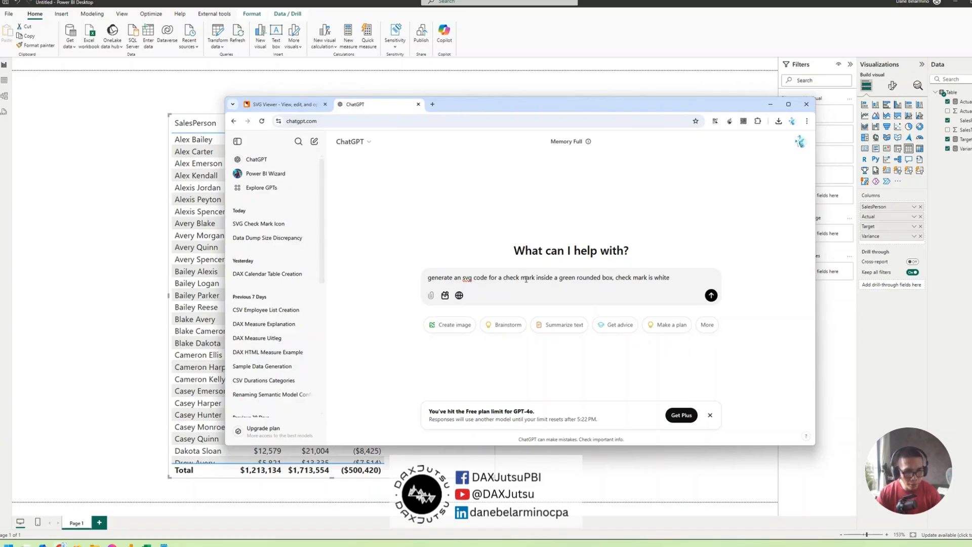
type(", border is black")
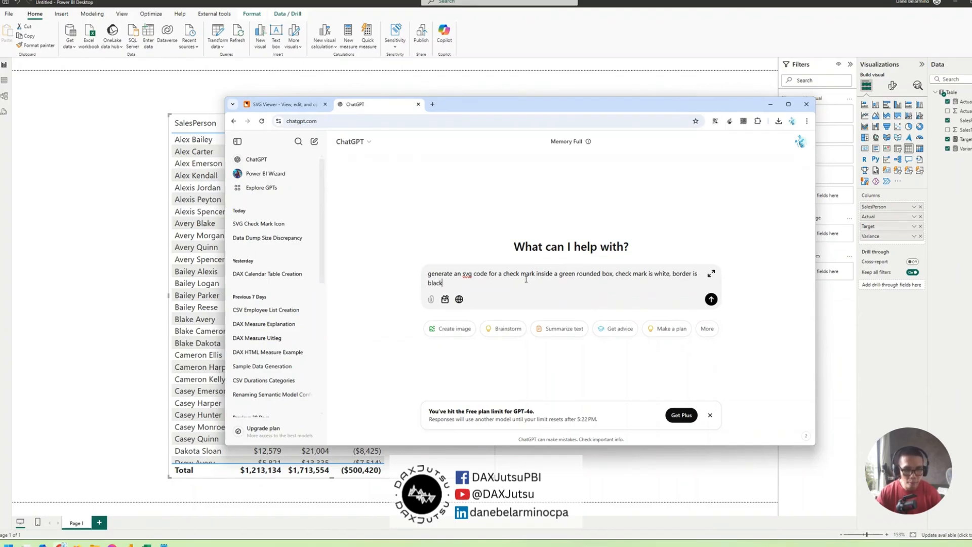
key("Return")
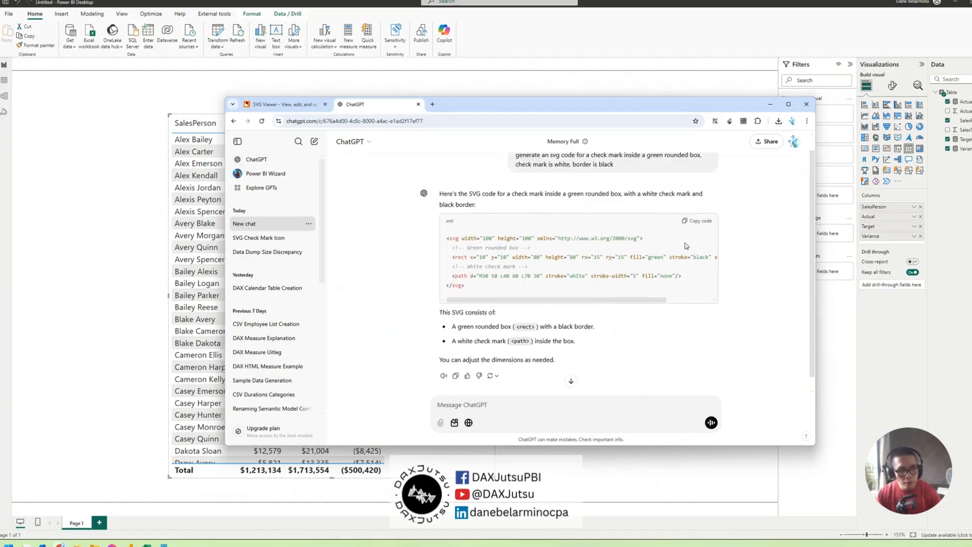
Copy the generated SVG code and replace all the code in the SVG Viewer editor with it to preview the icon
left_click(697, 220)
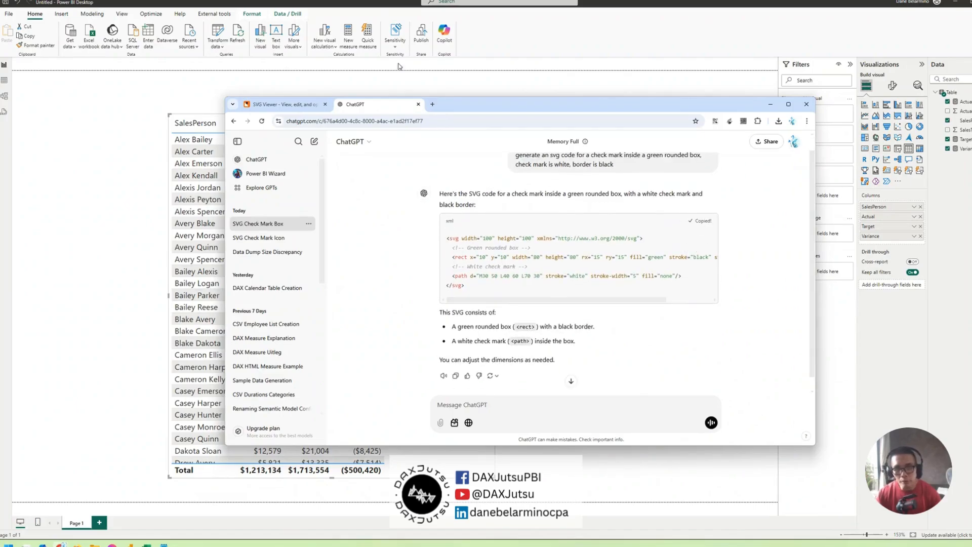
left_click(316, 105)
left_click(408, 196)
key("ctrl+a")
key("ctrl+v")
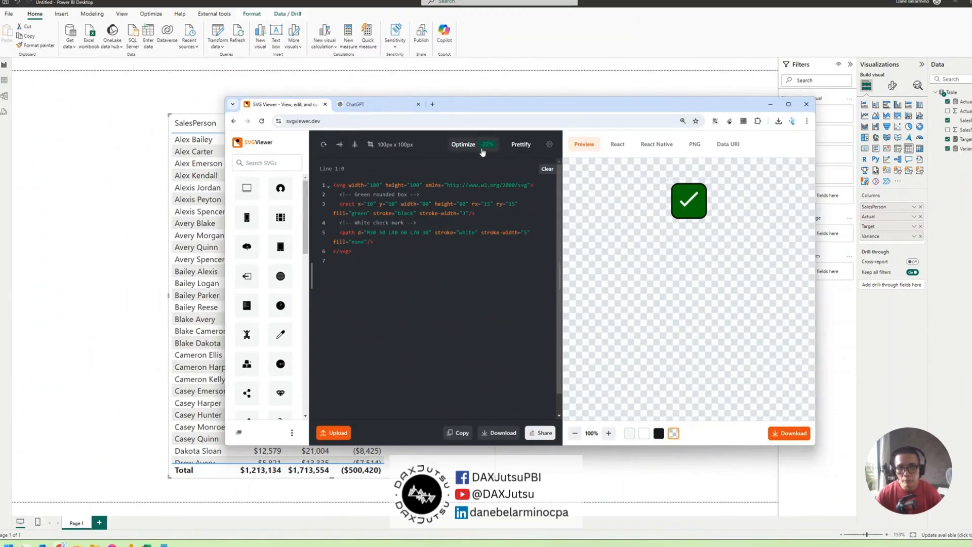
Return to ChatGPT and write the follow-up "use that in DAX, make a variable for the fill color, checkmark width, border color and border width"
left_click(381, 106)
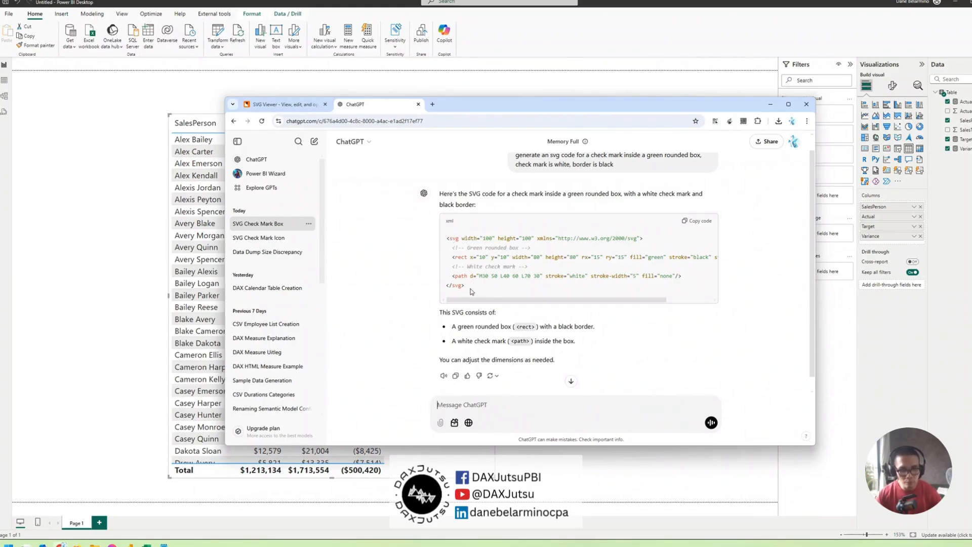
left_click_drag(472, 287, 447, 240)
left_click(489, 403)
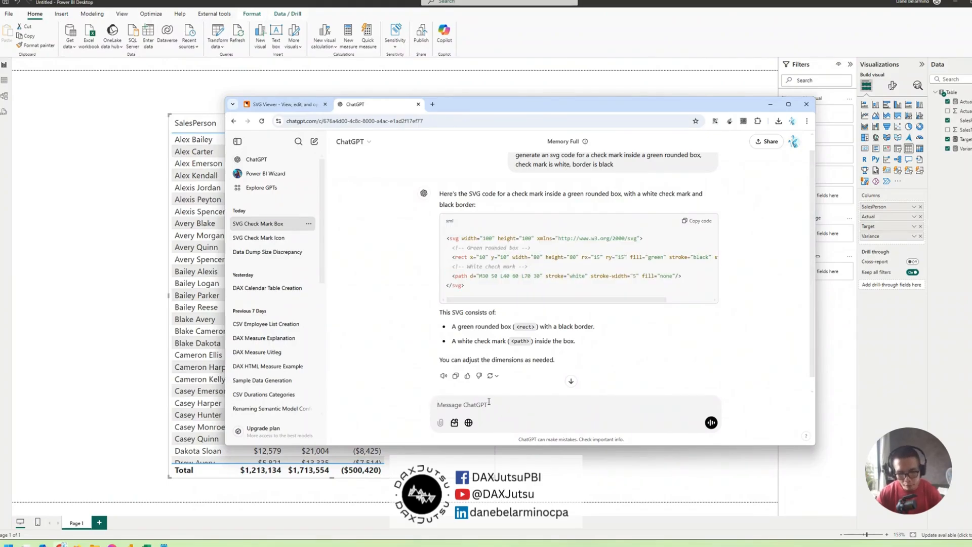
type("use that ")
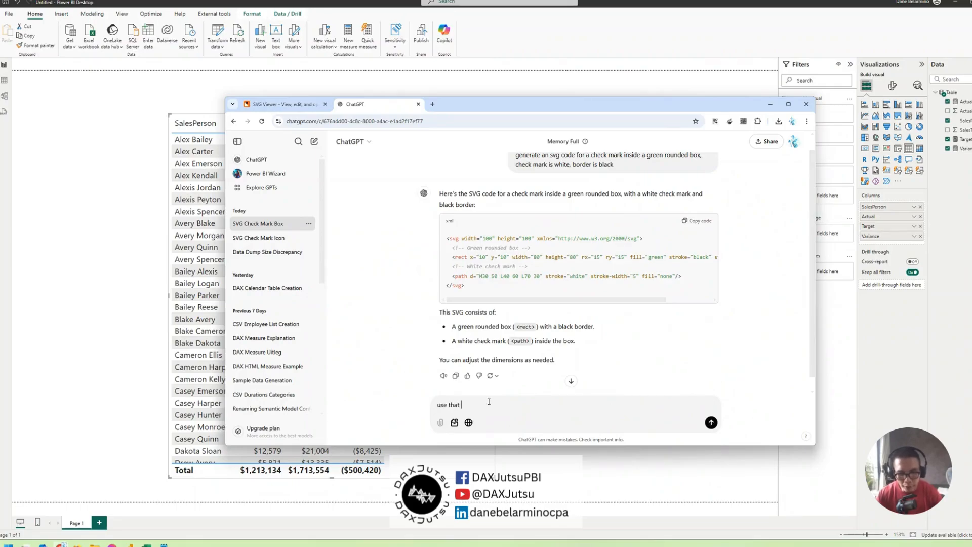
type("in DAX, ma")
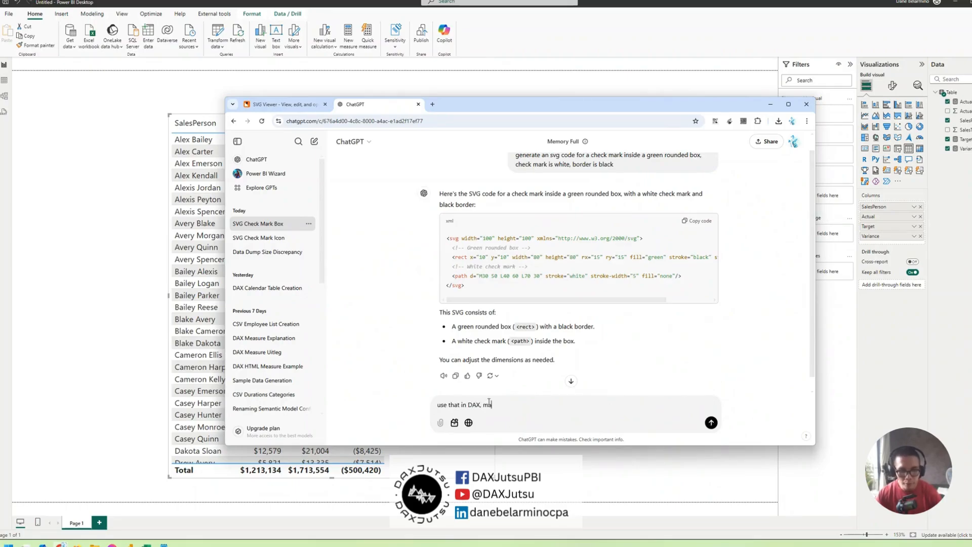
type("ke a vria")
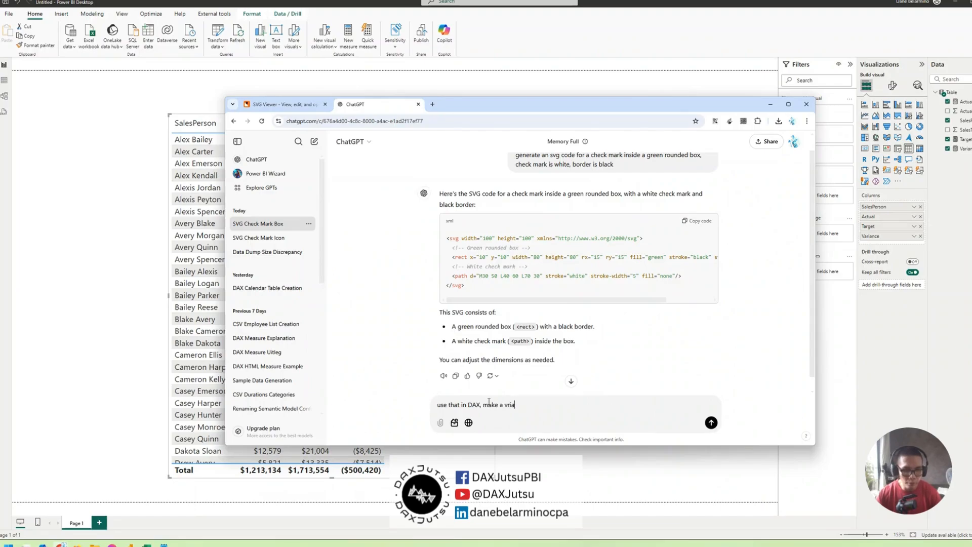
key("BackSpace")
key("BackSpace")
key("BackSpace")
type("ariable for the fi")
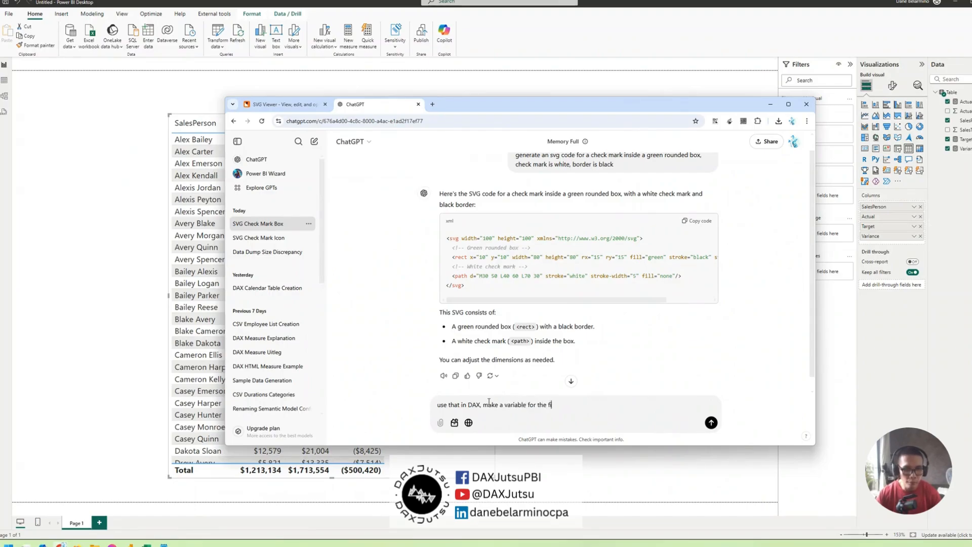
type("ll color, checkmark wit")
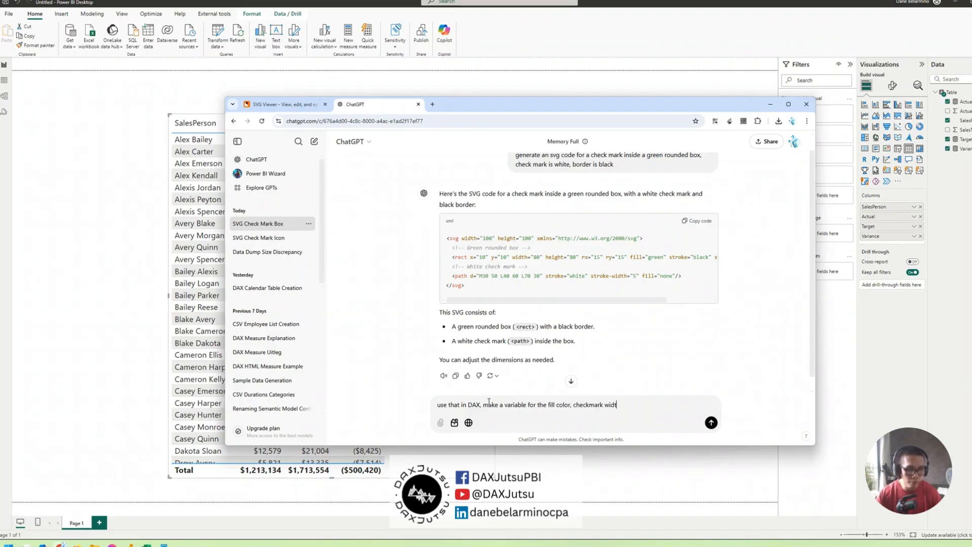
type("h, ")
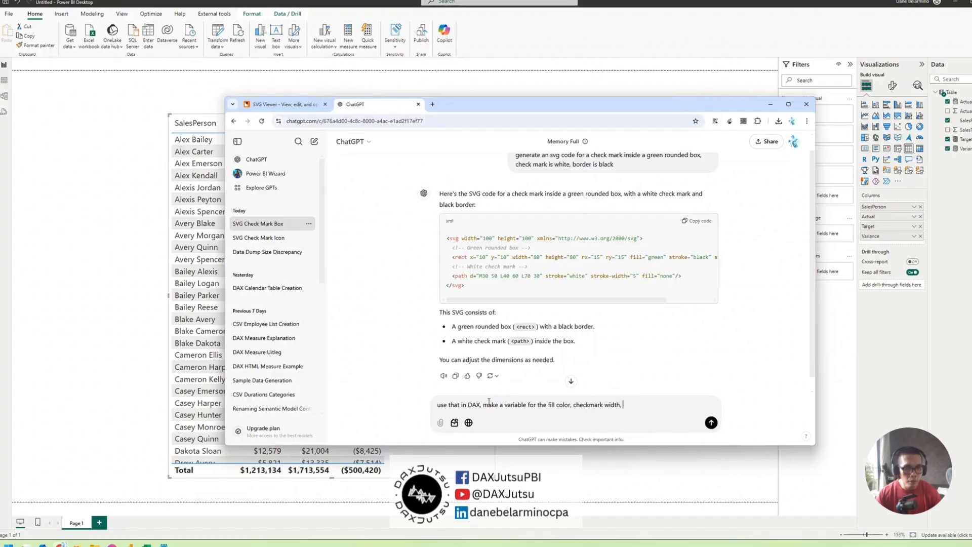
type("bo")
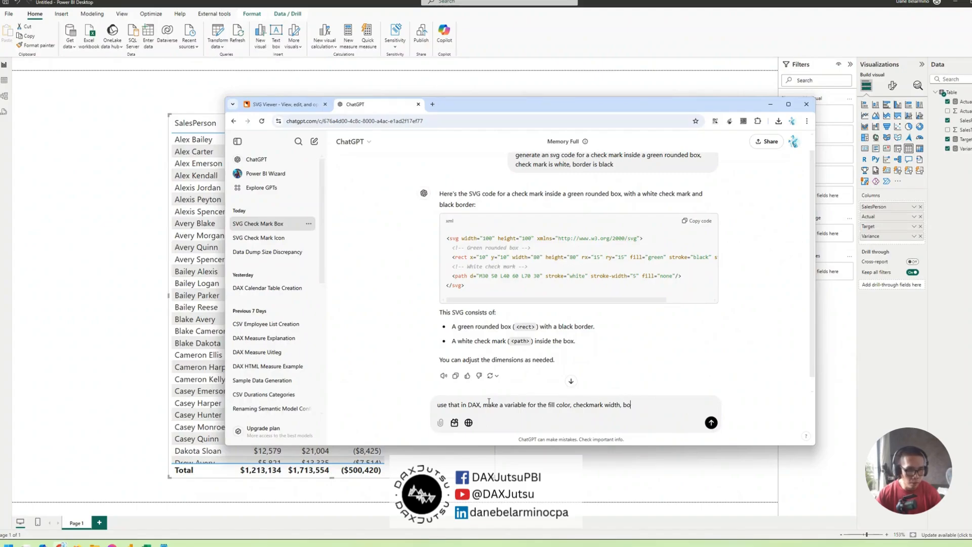
type("rder color")
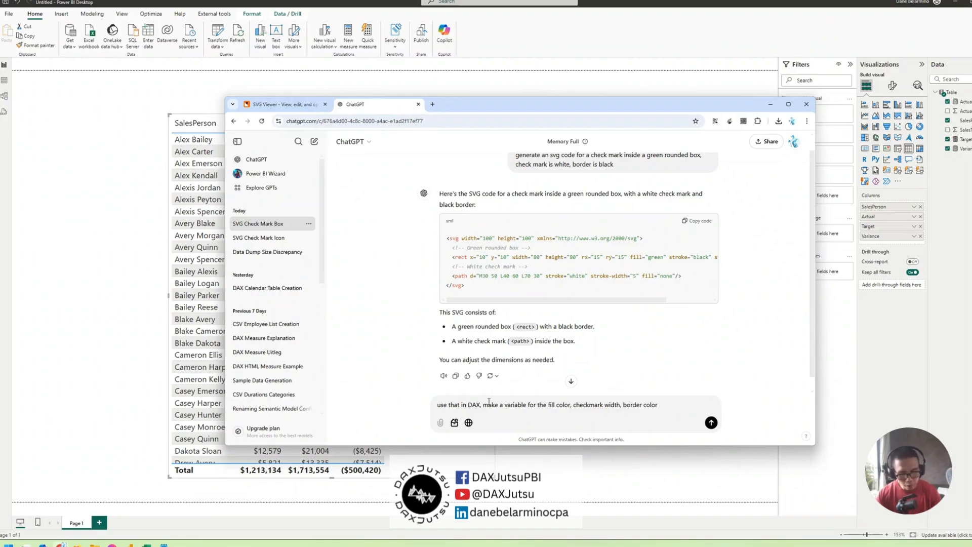
type(" and border wi")
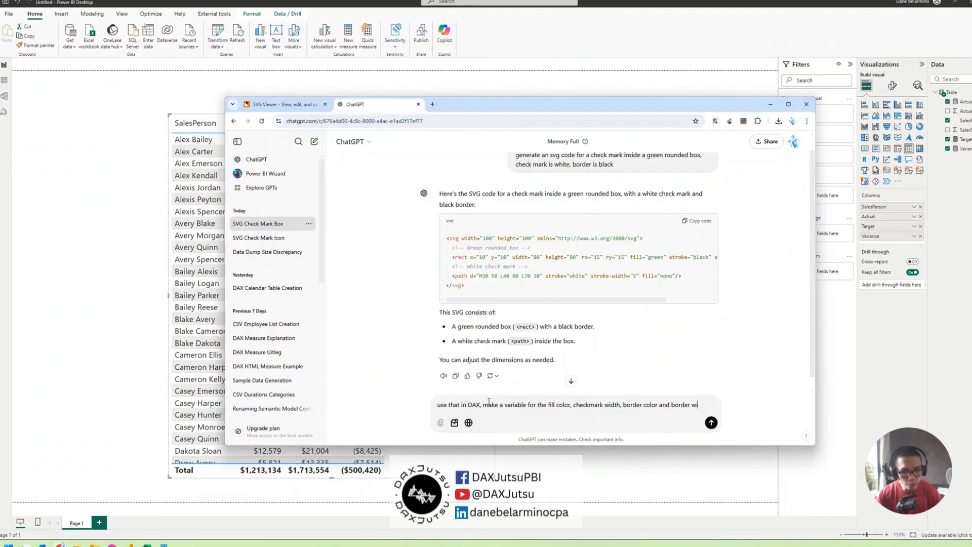
type("th")
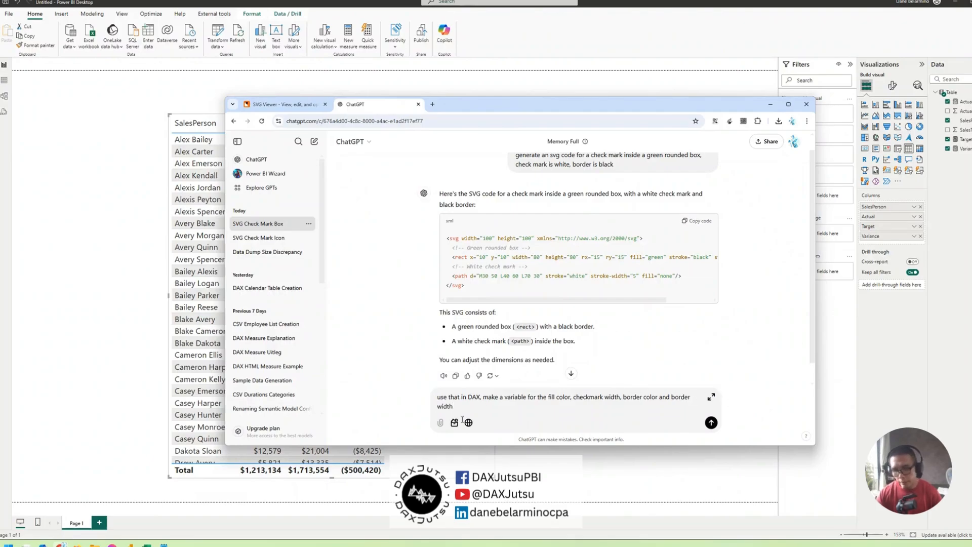
Switch to Notepad and copy the prefix text "data:image/svg+xml;utf8, including its opening quotation mark
key("alt+Tab")
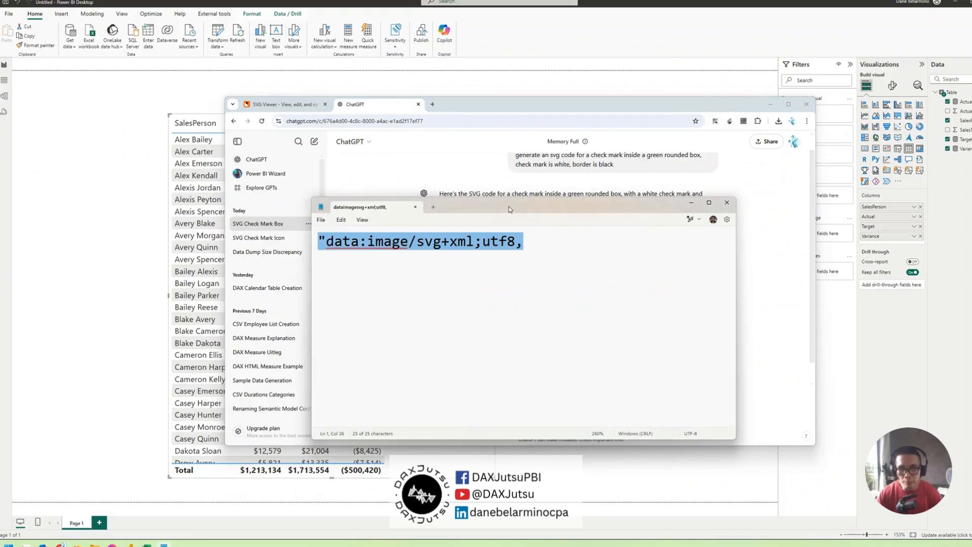
left_click_drag(508, 207, 549, 235)
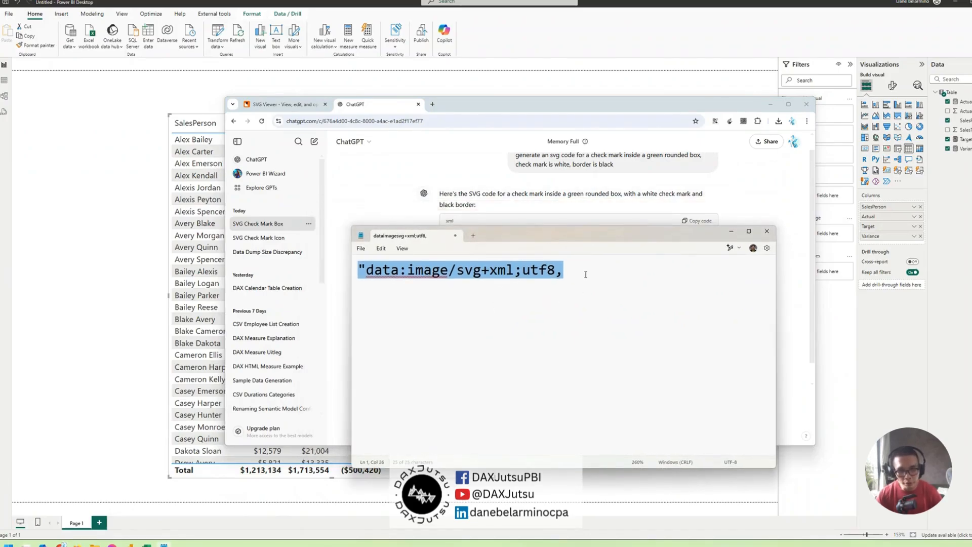
left_click_drag(579, 272, 353, 274)
key("ctrl+c")
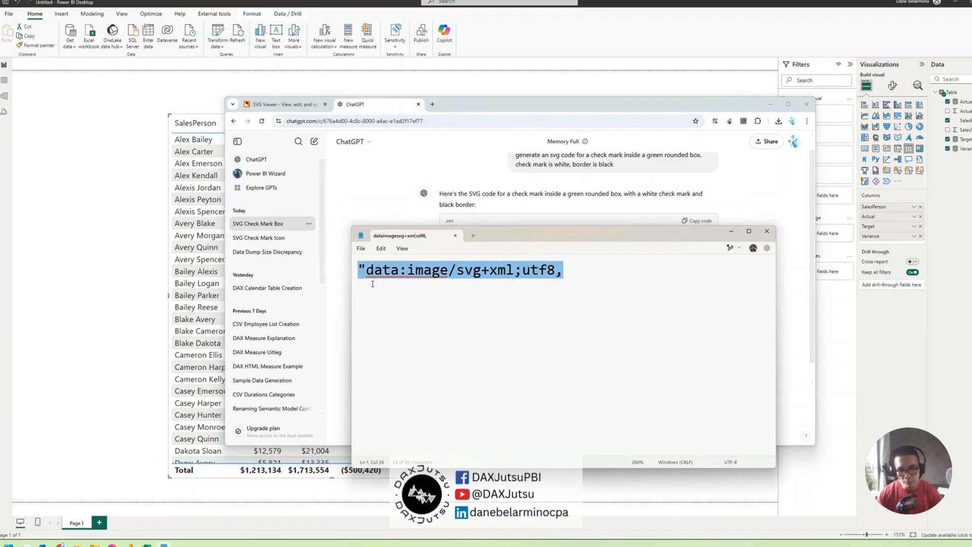
Extend the ChatGPT follow-up with "make sure to add this:" and the copied data:image/svg+xml;utf8 prefix, and send it
left_click(509, 111)
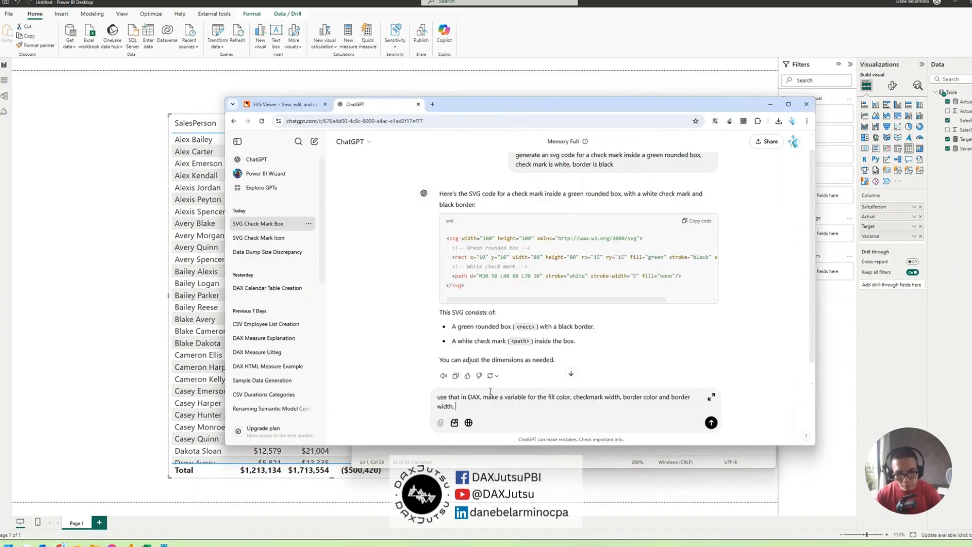
type("make sure to ad")
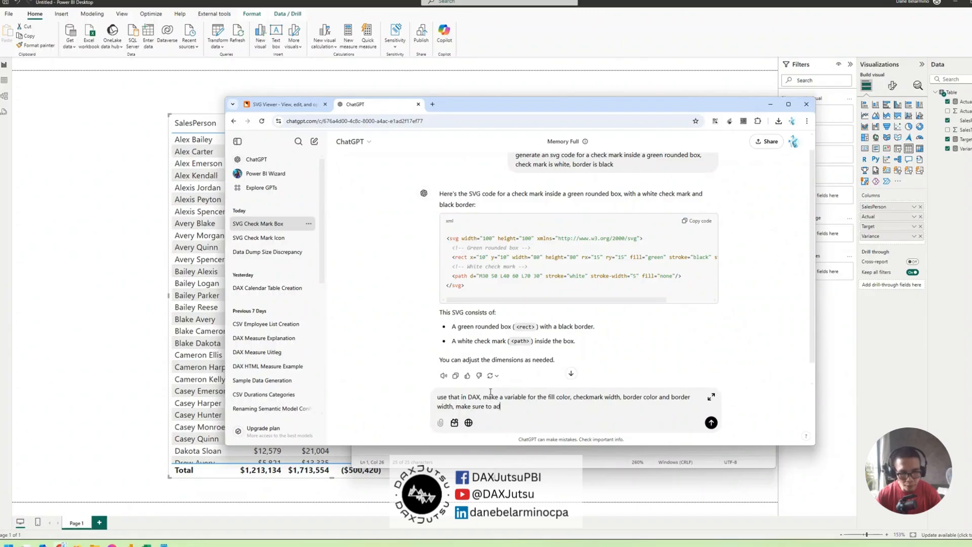
type(" thisd t his:")
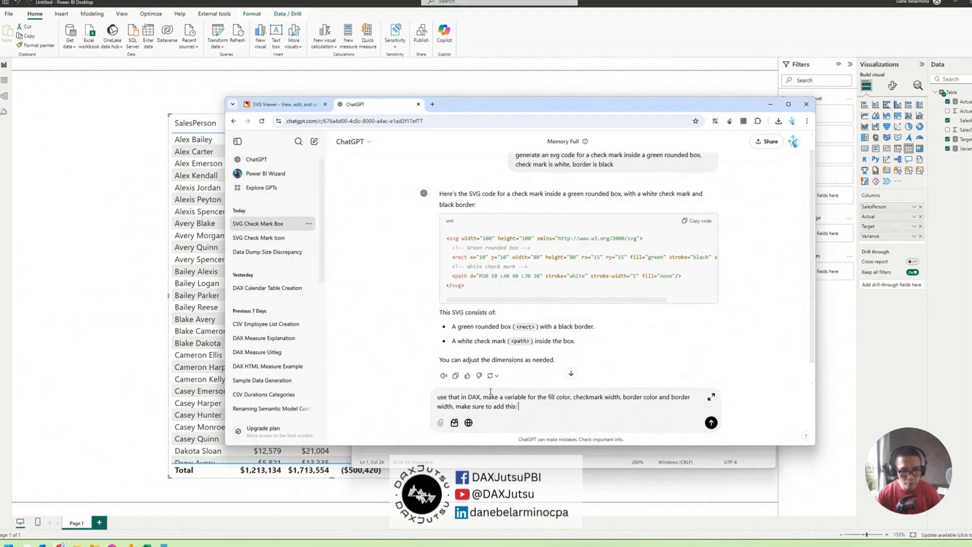
key("ctrl+v")
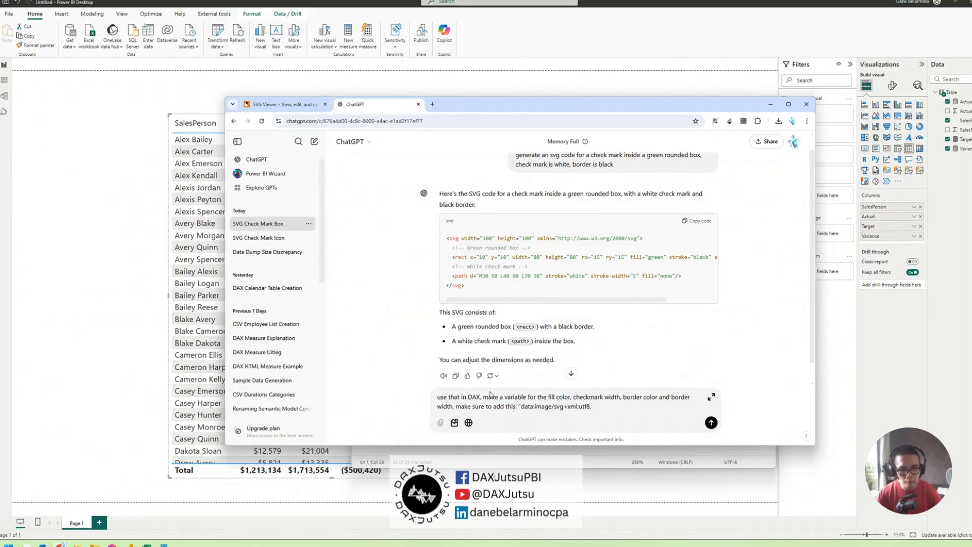
key("Return")
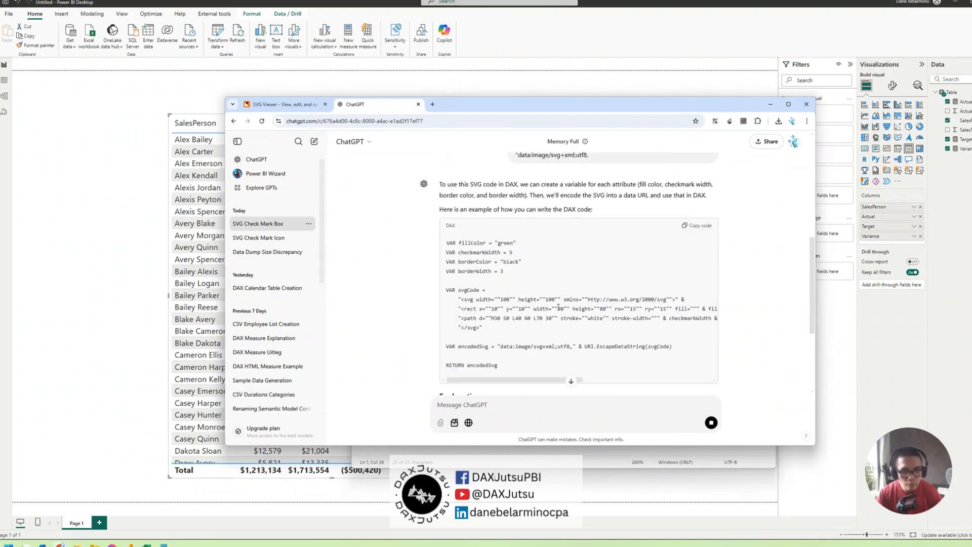
Review the generated DAX code, switch to Power BI and start a new measure reading "test = uri" to check for that function
scroll(556, 305, "down", 2)
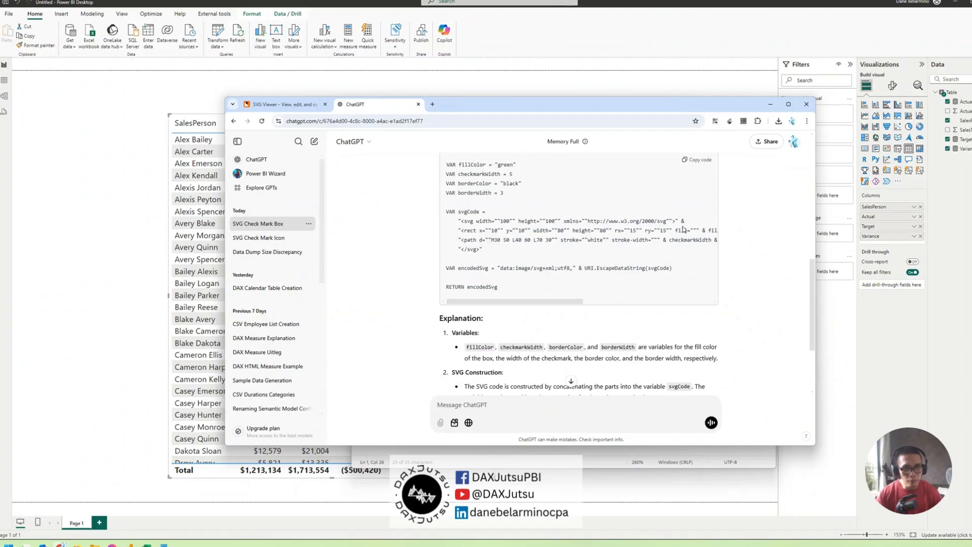
scroll(523, 155, "down", 2)
right_click(967, 129)
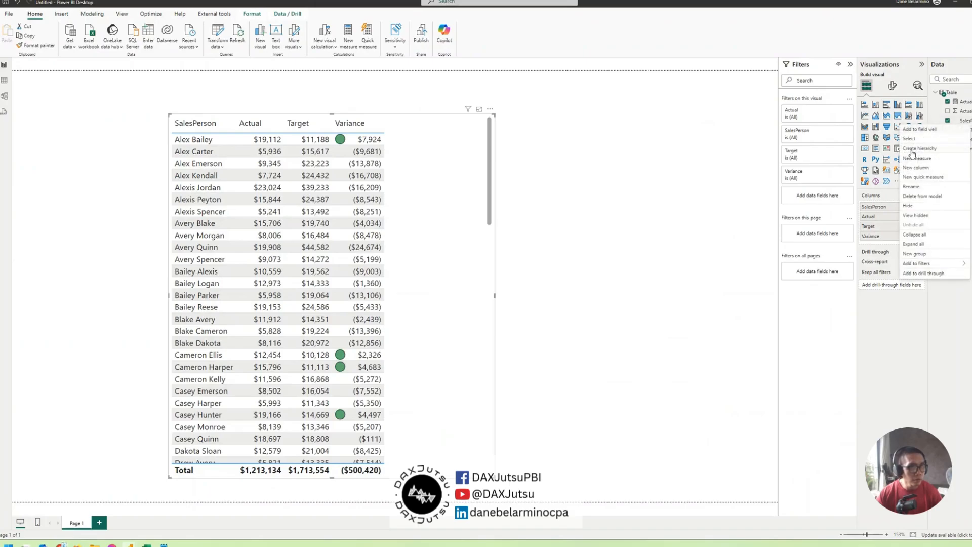
left_click(907, 159)
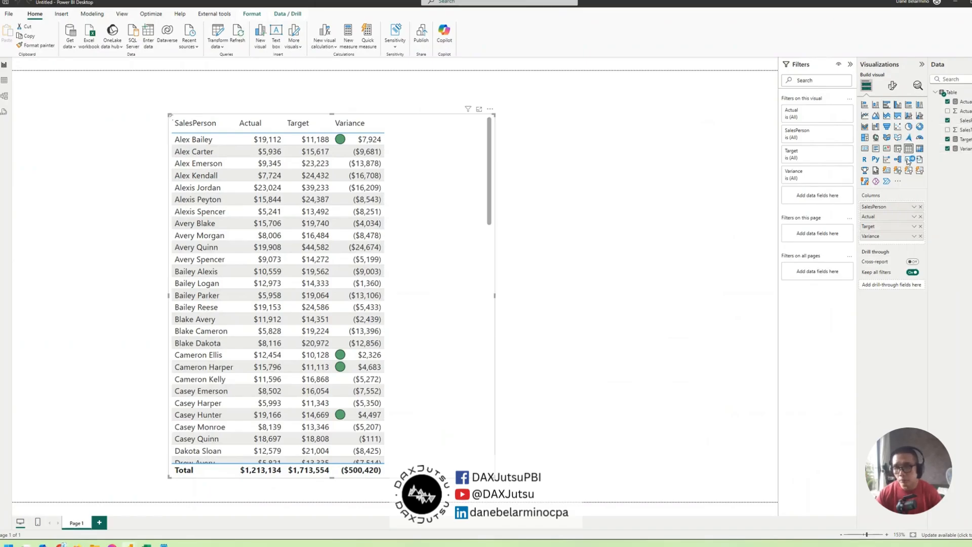
type("tes")
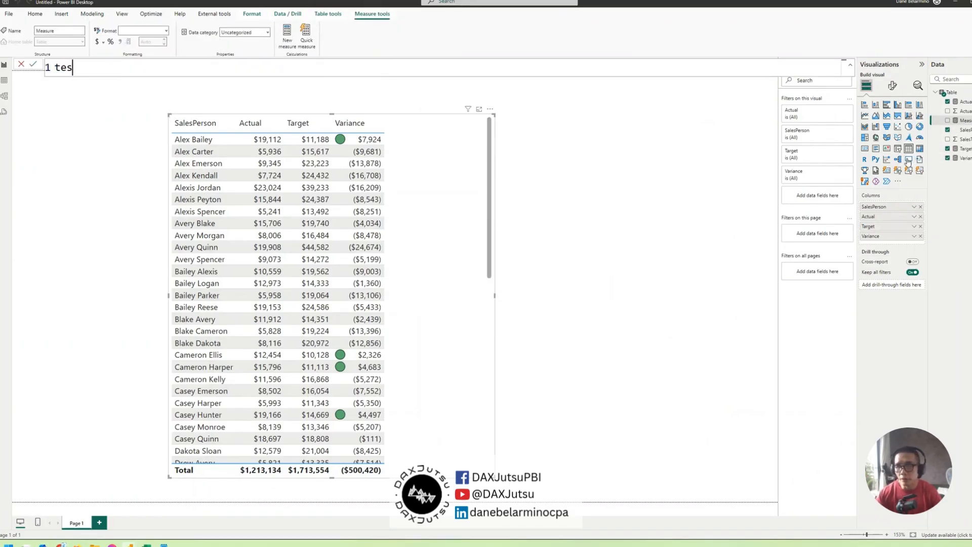
type("t = uri")
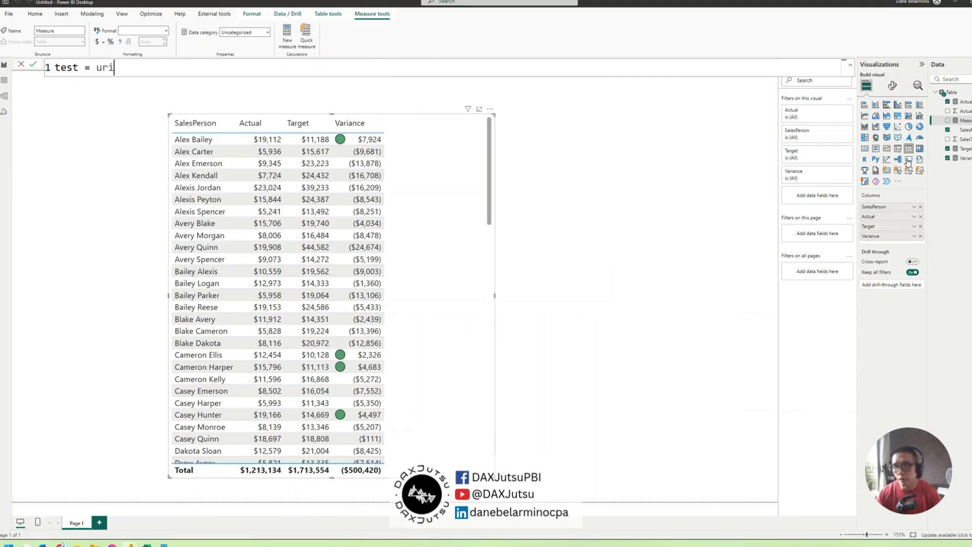
Switch to ChatGPT and start a follow-up with "this is dax" and the function name URI.EscapeDataString copied from the generated code
key("alt+Tab")
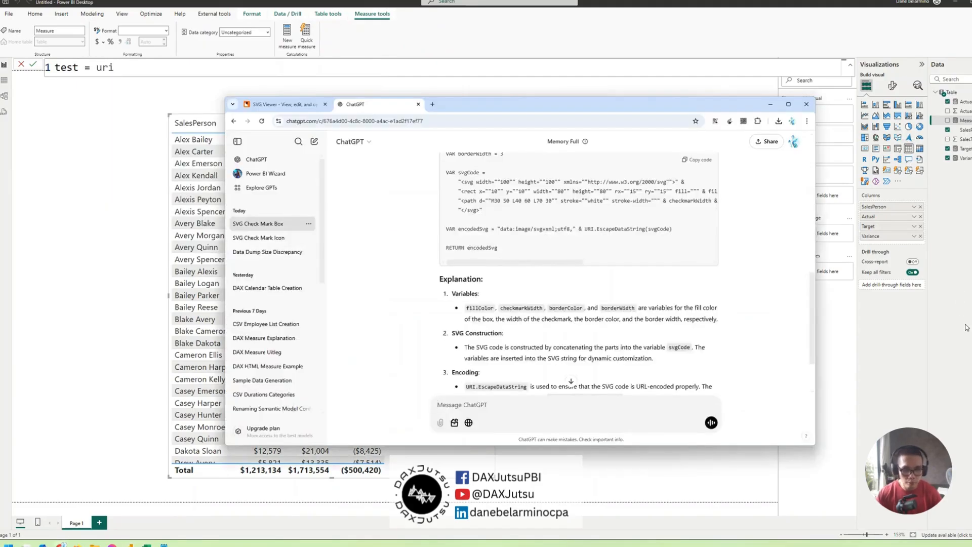
left_click(652, 416)
type("this is dax")
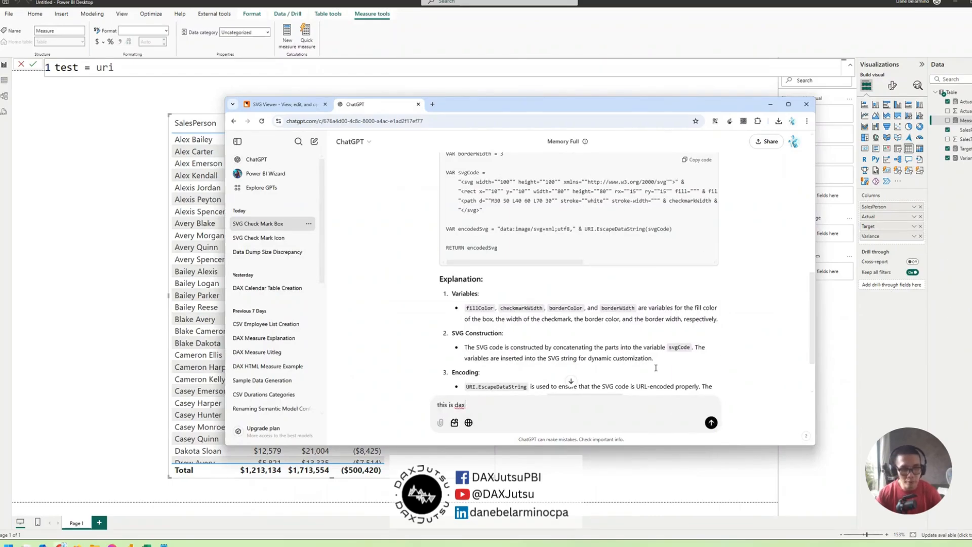
left_click_drag(586, 228, 645, 228)
key("ctrl+c")
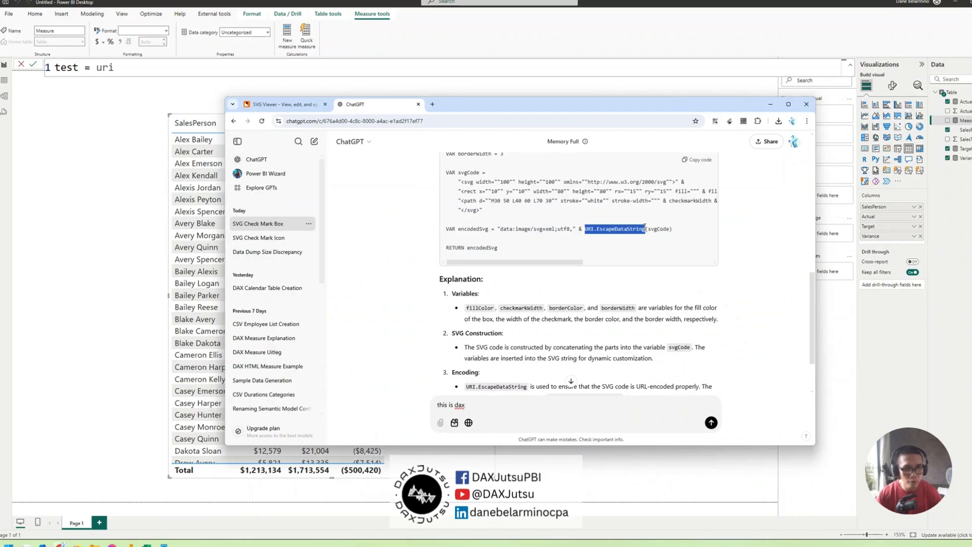
left_click(499, 403)
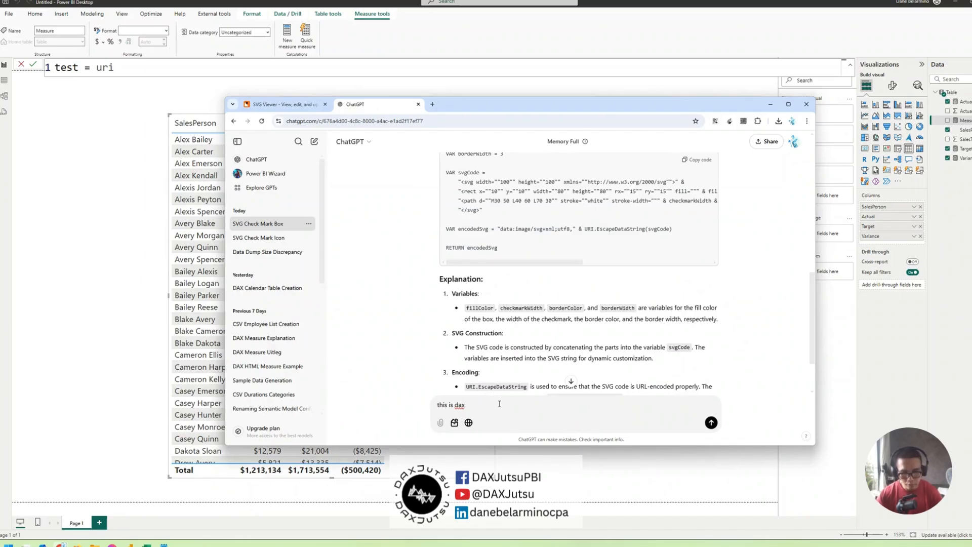
key("ctrl+v")
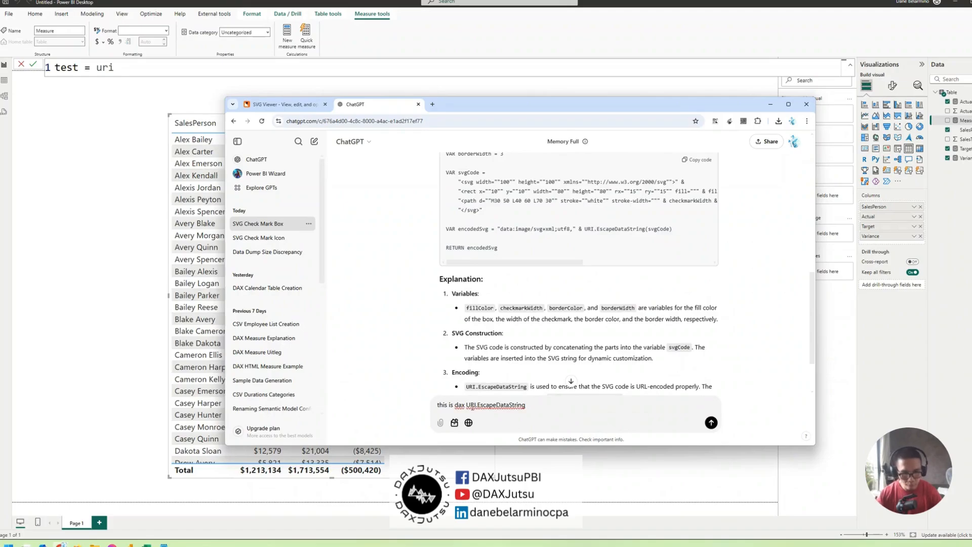
Complete the follow-up as "this is dax and URI.EscapeDataString is not a dax function" and send it
left_click(468, 404)
type("and ")
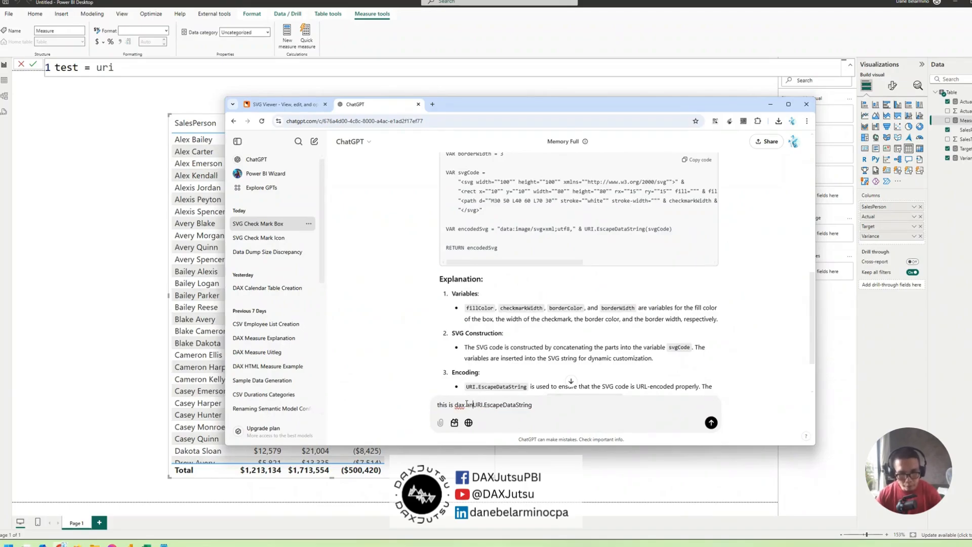
type("is n")
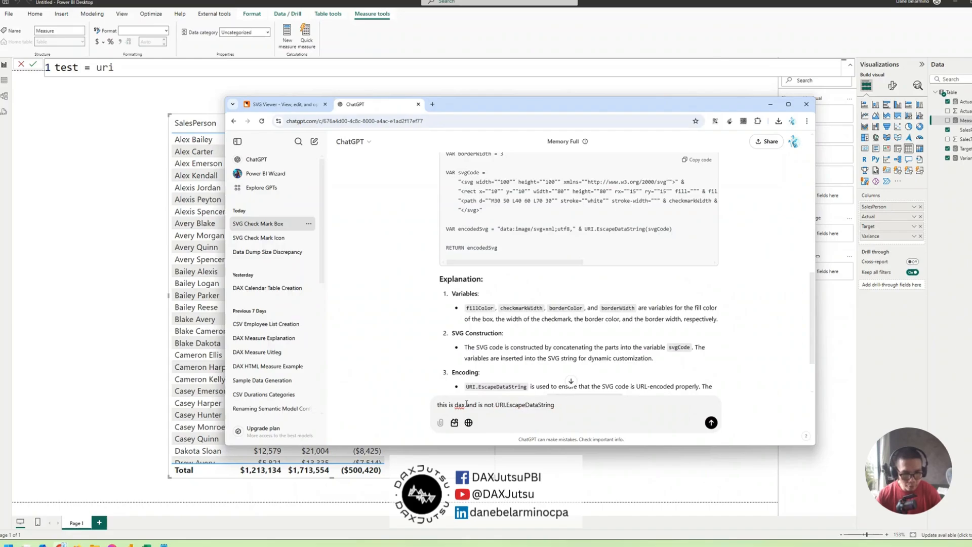
key("BackSpace")
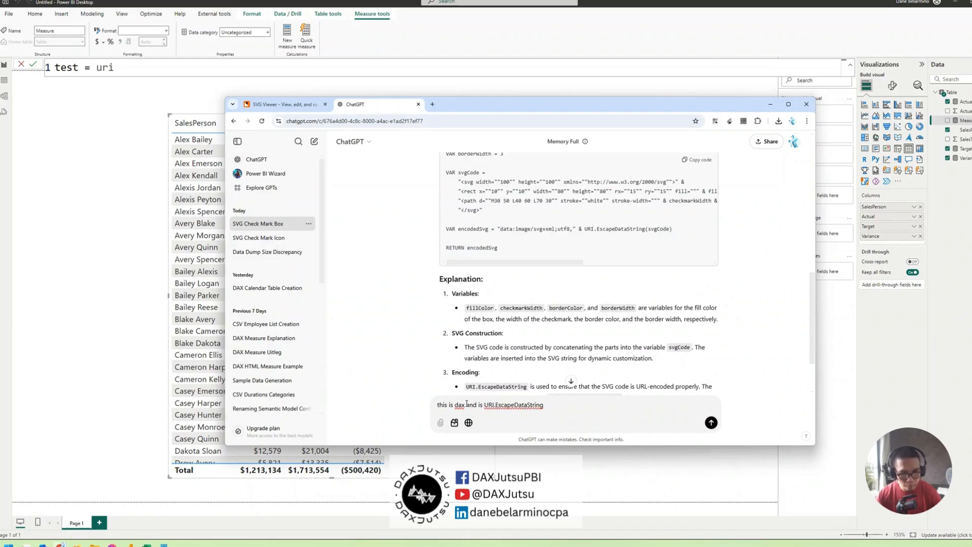
key("ctrl+shift+Left")
key("BackSpace")
type("ios not")
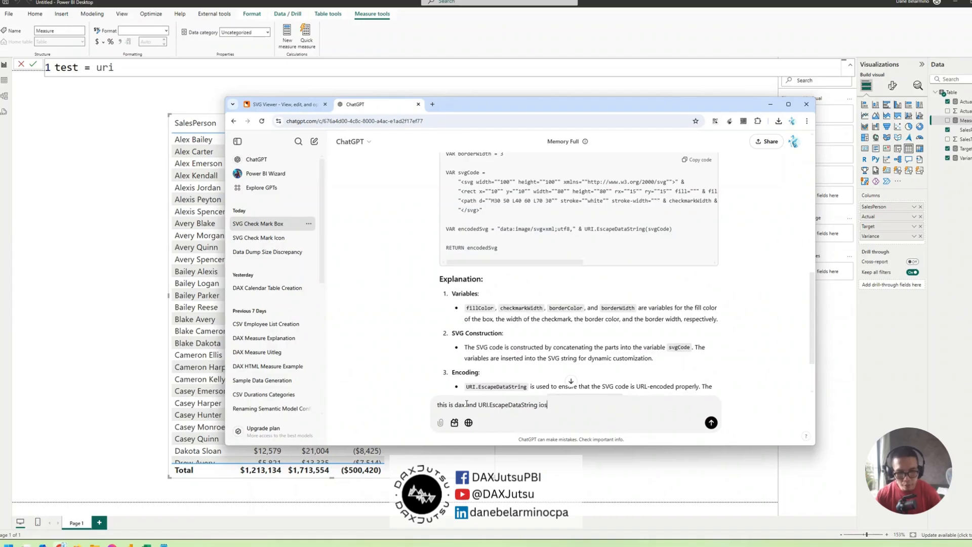
key("BackSpace")
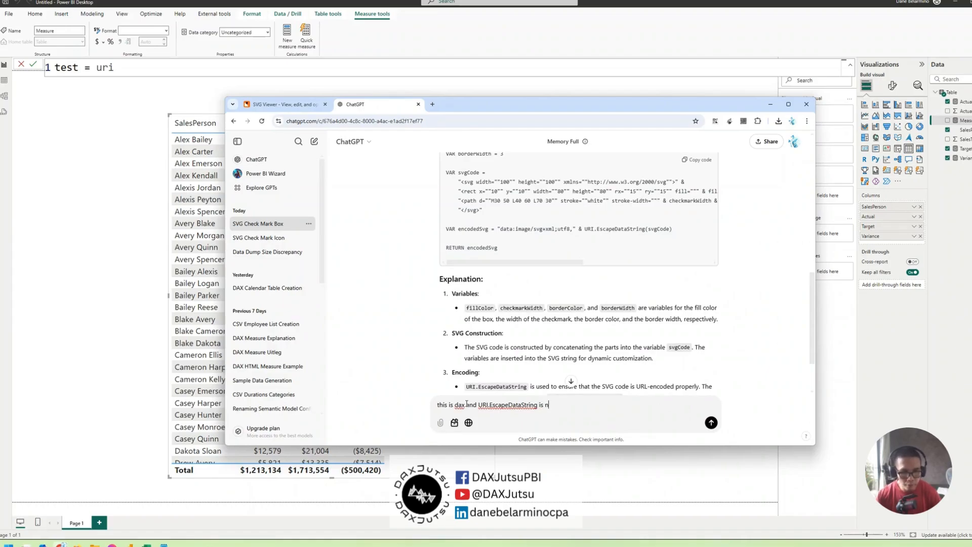
type("ot a dax function")
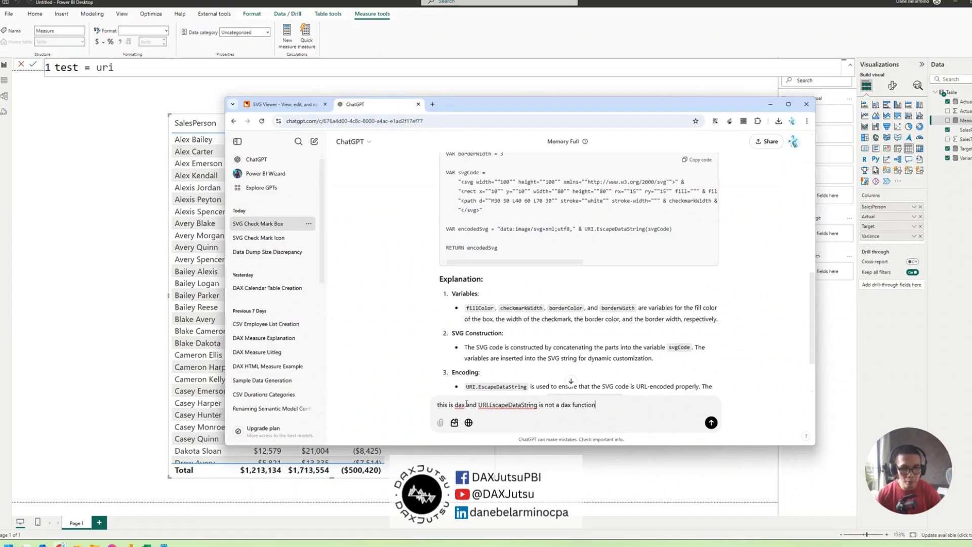
key("Return")
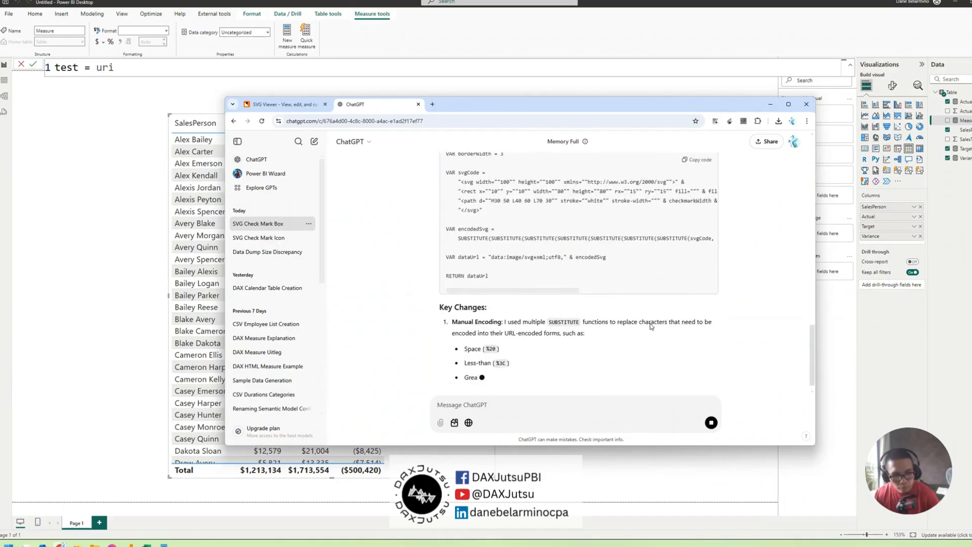
Check the revised DAX code and send ChatGPT the follow-up "no need to encode, just use &"
scroll(650, 326, "up", 6)
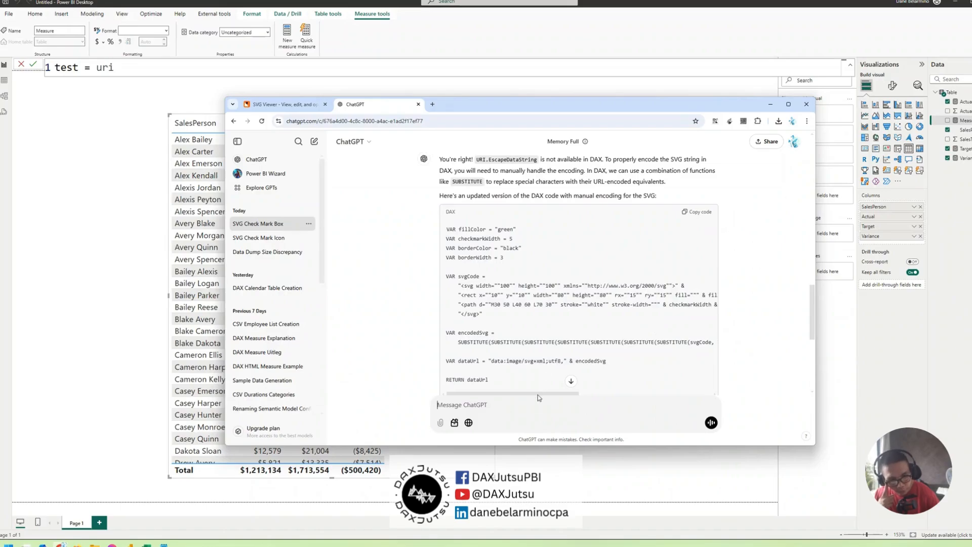
left_click_drag(538, 393, 516, 398)
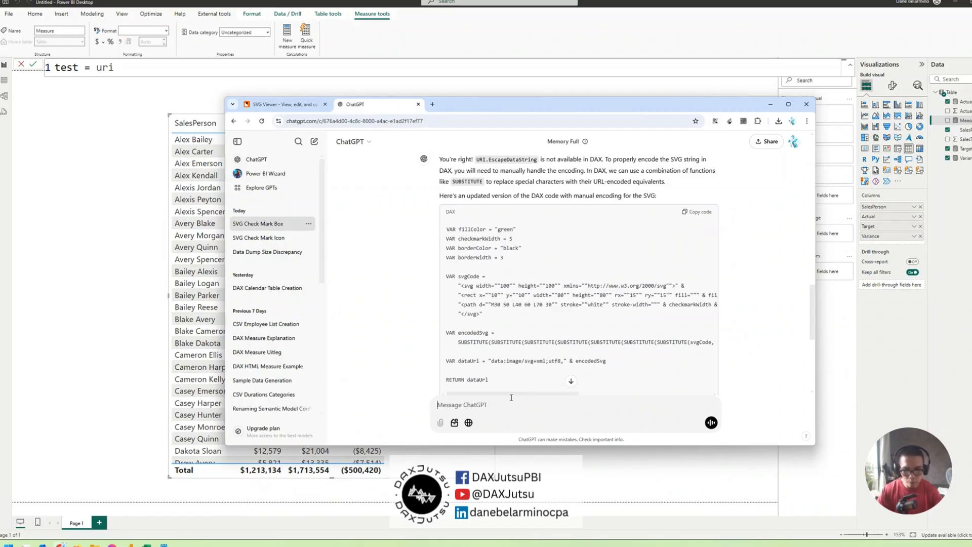
type("no n4e")
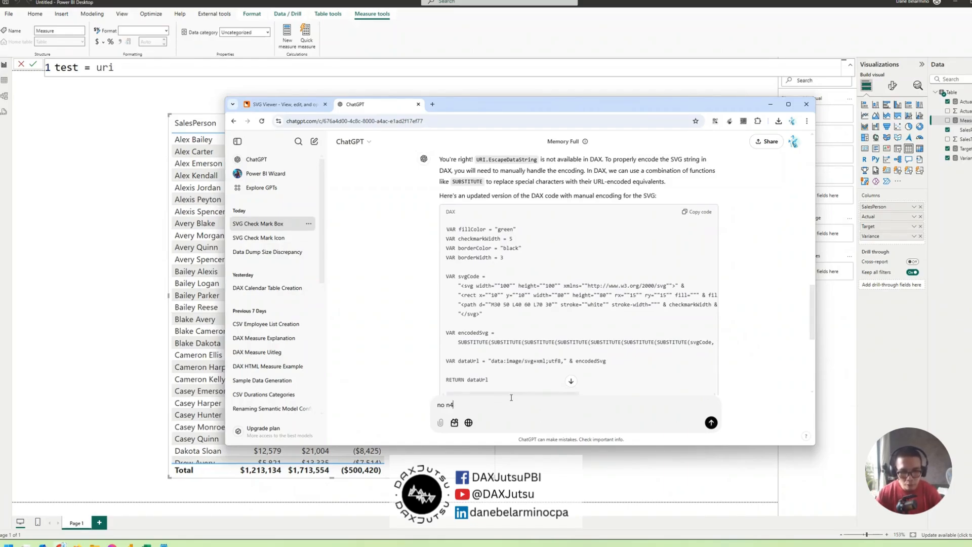
type("d to e")
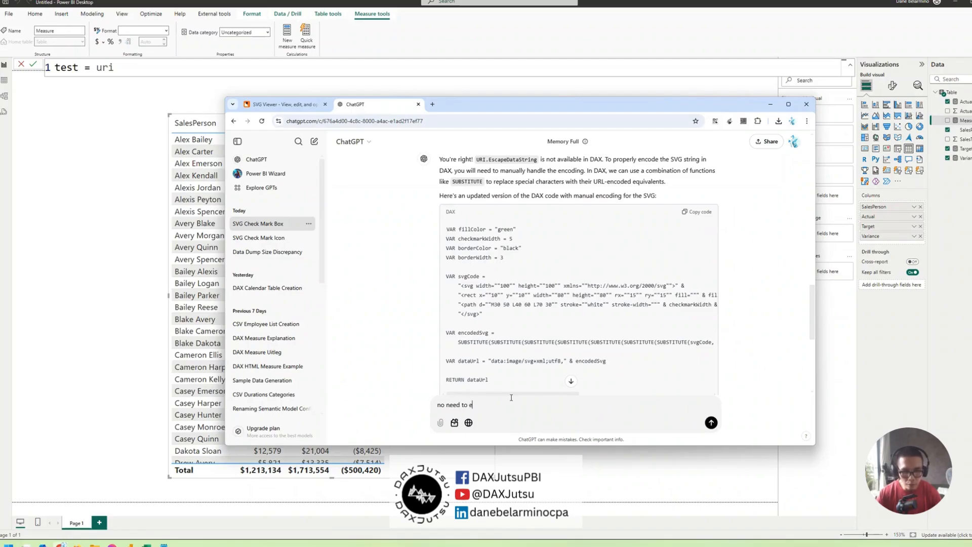
type("nc")
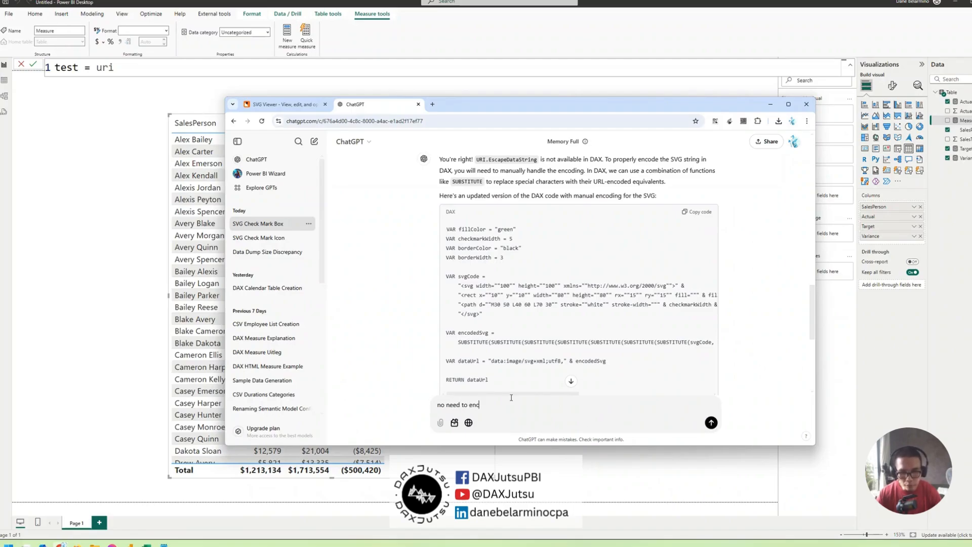
type("oode, just use &")
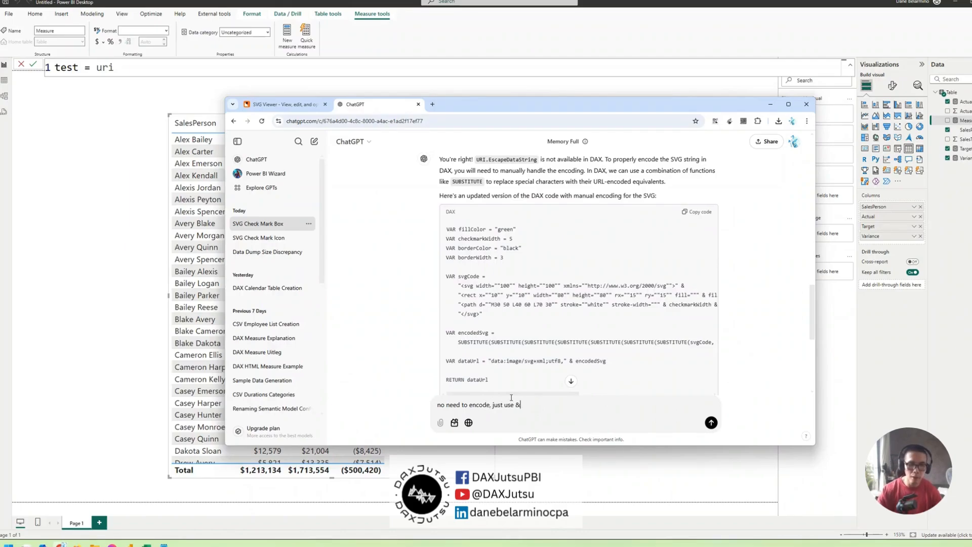
key("Return")
Review the simplified DAX reply that concatenates the SVG parts with &, and copy its code block
scroll(527, 338, "down", 8)
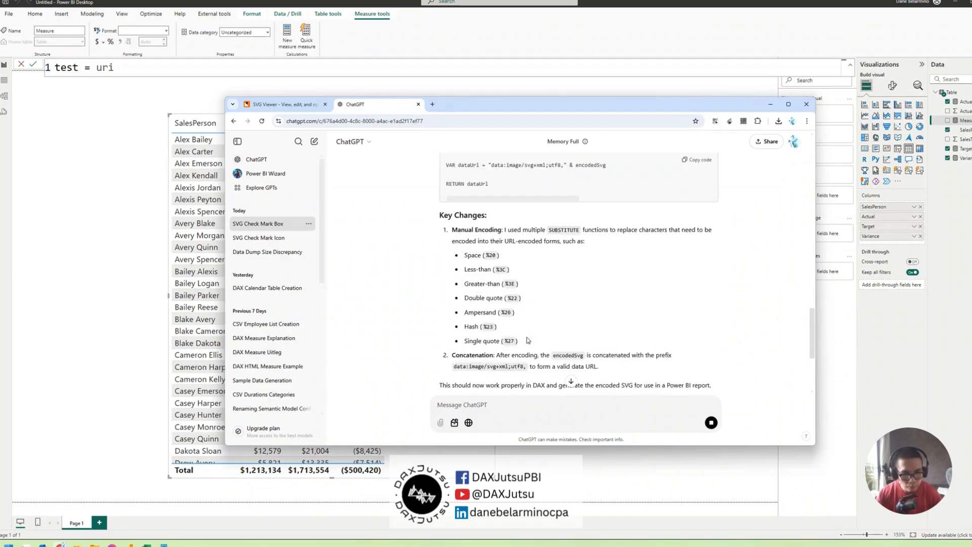
scroll(527, 338, "down", 10)
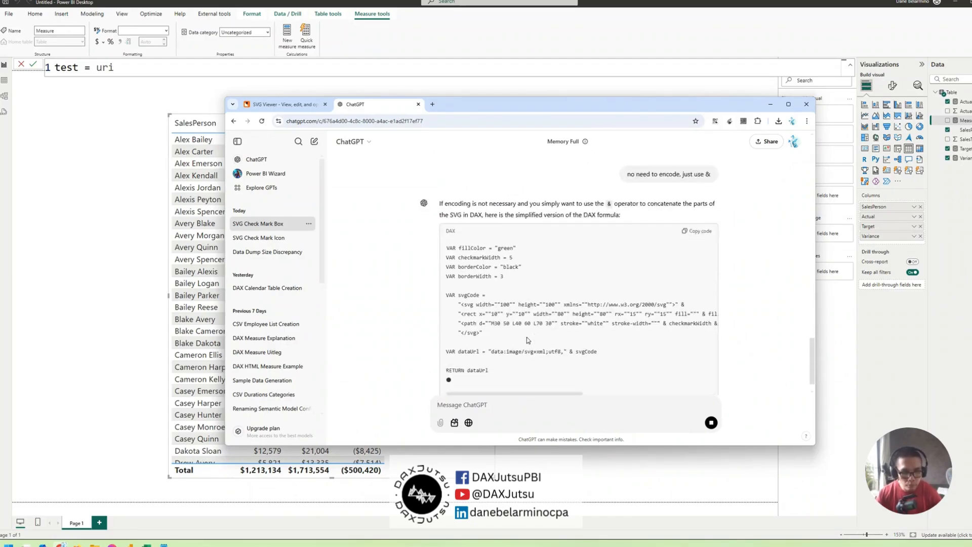
scroll(526, 338, "up", 3)
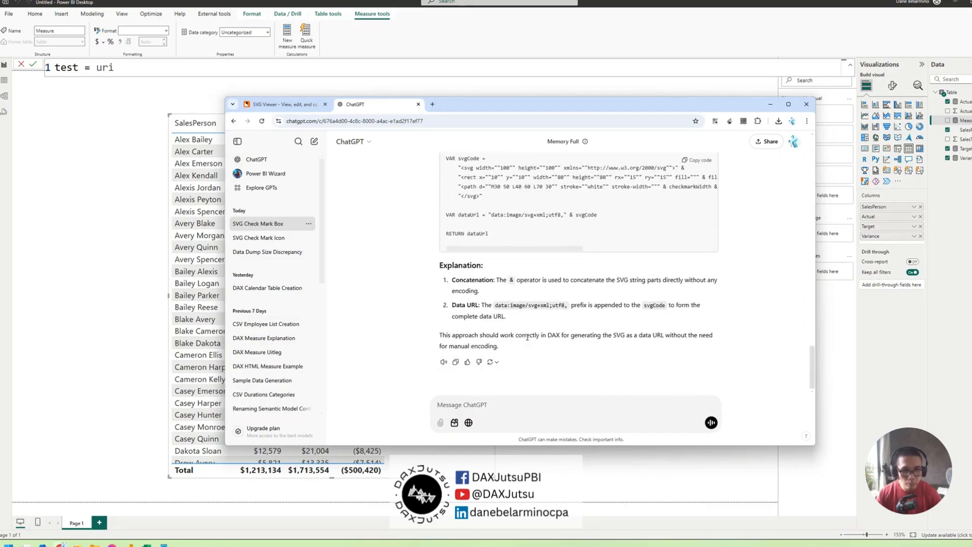
left_click_drag(540, 365, 406, 362)
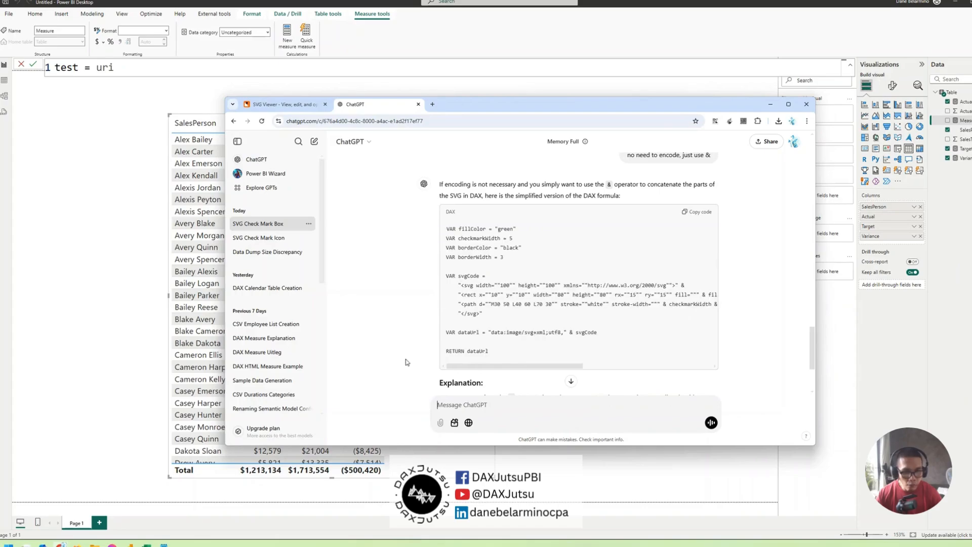
left_click_drag(523, 366, 582, 367)
left_click(698, 211)
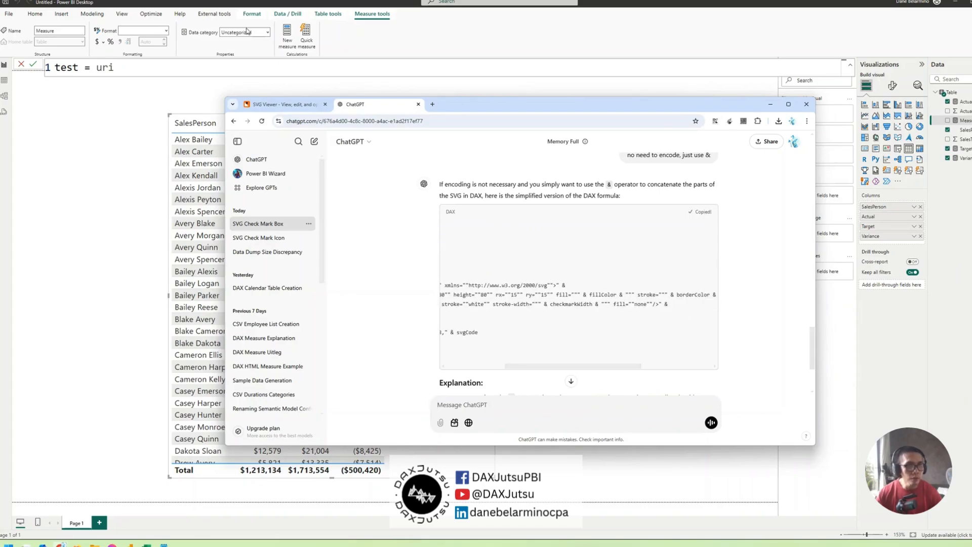
Switch to Power BI and replace the whole "test = uri" measure formula with the copied DAX code
left_click(162, 74)
key("ctrl+a")
type("VAR fillColor = \"green\" VAR checkmarkWidth = 5 VAR borderColor = \"black\" VAR borderWidth = 3  VAR svgCode =     \"<svg width=\"\"100\"\" height=\"\"100\"\" xmlns=\"\"http://www.w3.org/2000/svg\"\">\" &     \"<rect x=\"\"10\"\" y=\"\"10\"\" width=\"\"80\"\" height=\"\"80\"\" rx=\"\"15\"\" ry=\"\"15\"\" fill=\"\"\" & fillColor & \"\"\" stroke=\"\"\" & borderColor & \"\"\" stroke-width=\"\"\" & borderWidth & \"\"\"/>\" &     \"<path d=\"\"M30 50 L40 60 L70 30\"\" stroke=\"\"white\"\" stroke-width=\"\"\" & checkmarkWidth & \"\"\" fill=\"\"none\"\"/>\" &     \"</svg>\"  VAR dataUrl = \"data:image/svg+xml;utf8,\" & svgCode  RETURN dataUrl")
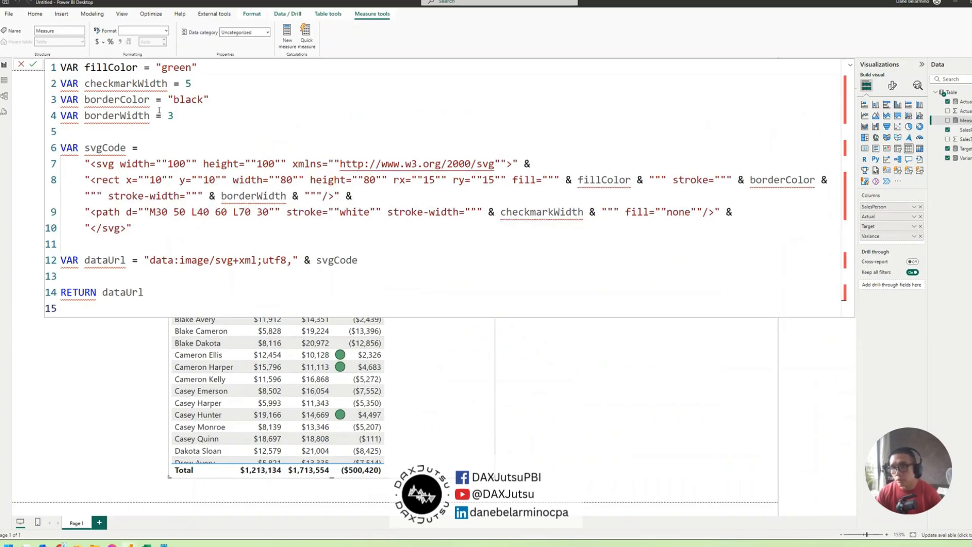
Insert "Icon =" above the variables as the measure name, commit the formula and collapse the formula editor
left_click(66, 67)
key("Return")
key("Return")
key("Up")
key("Up")
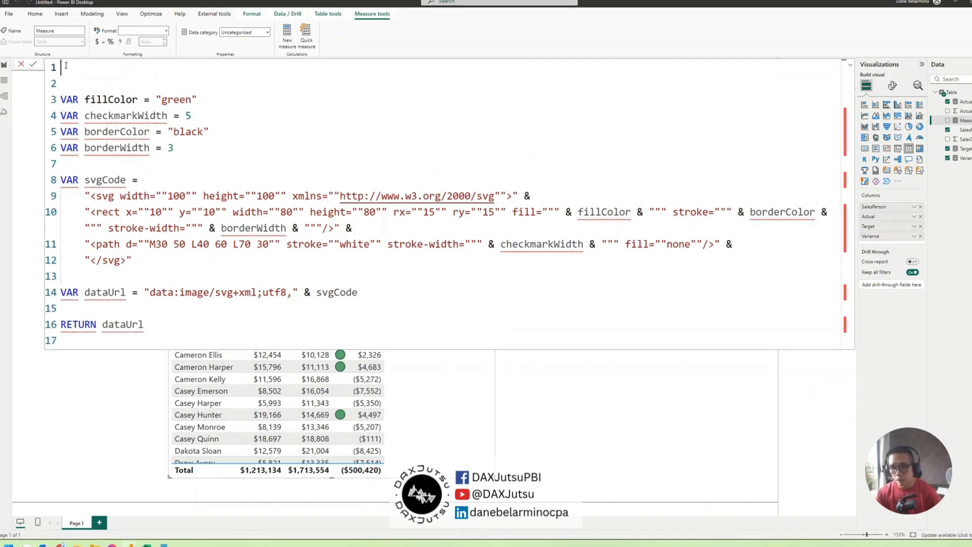
type("Icon =")
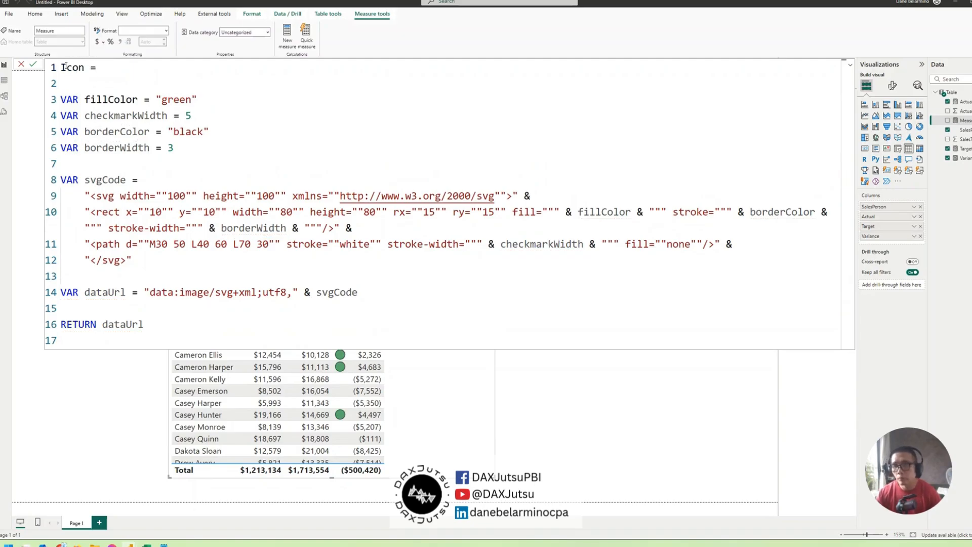
left_click(212, 102)
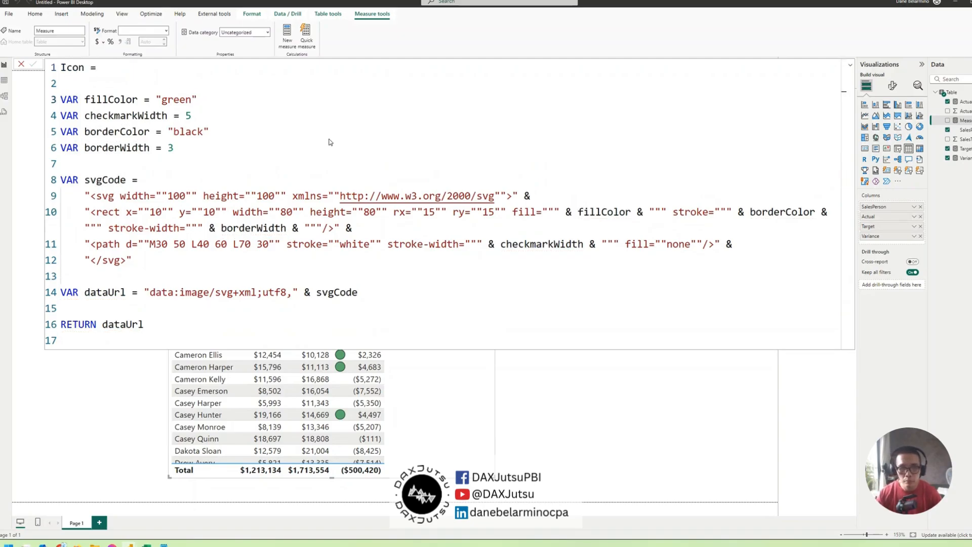
key("Return")
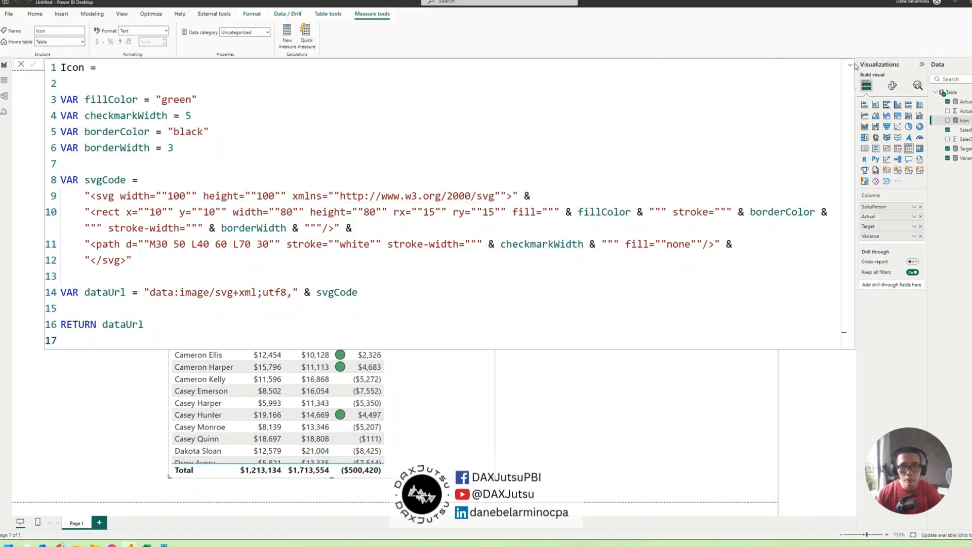
left_click(850, 65)
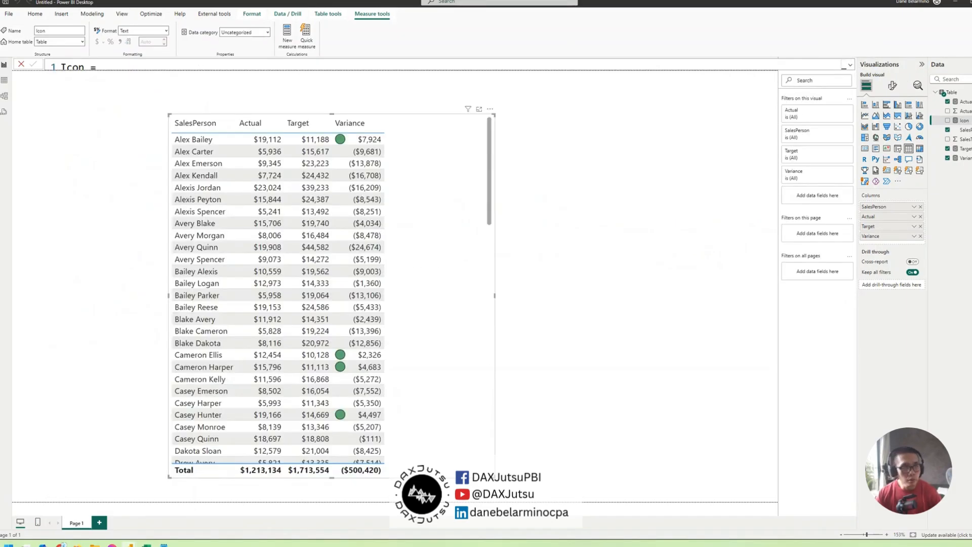
Set the data category of the Icon measure to Image URL
left_click(269, 34)
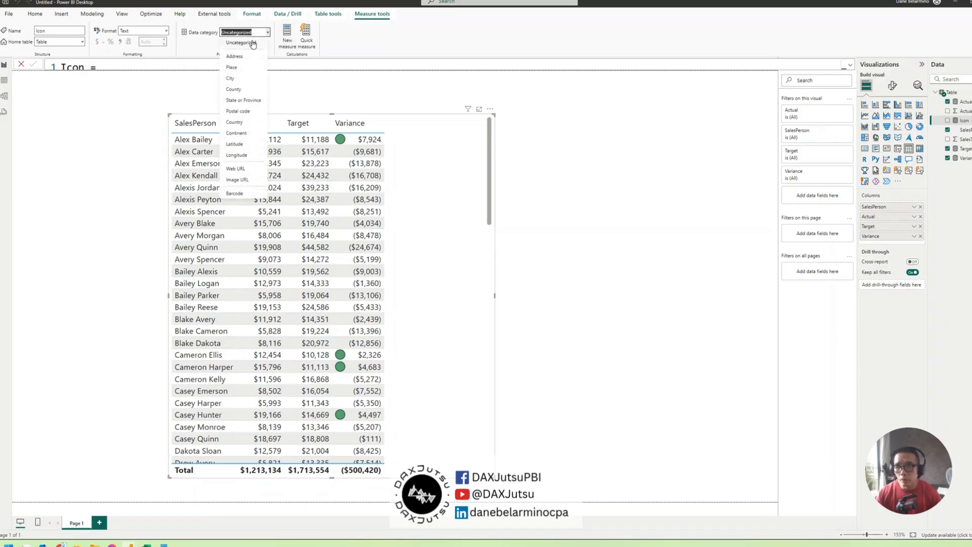
left_click(264, 176)
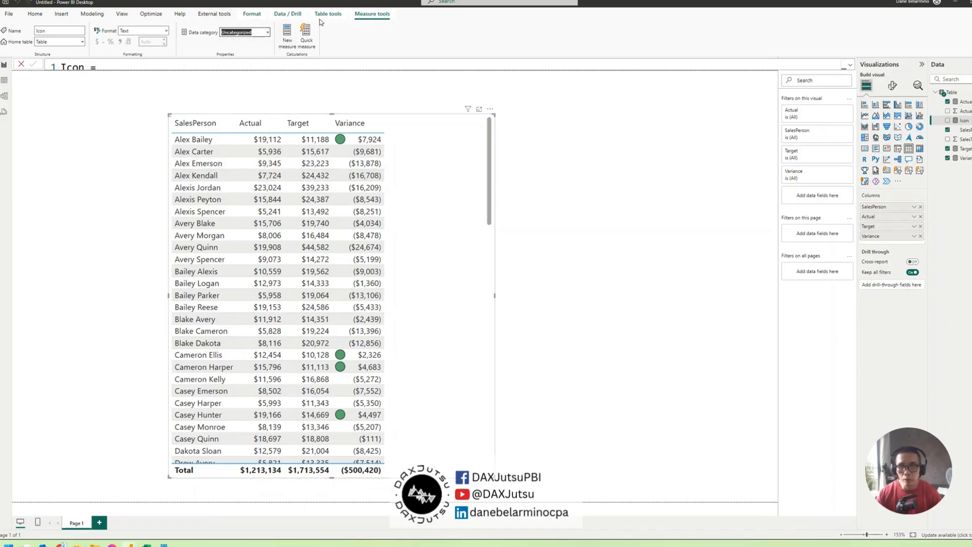
left_click(268, 34)
left_click(275, 188)
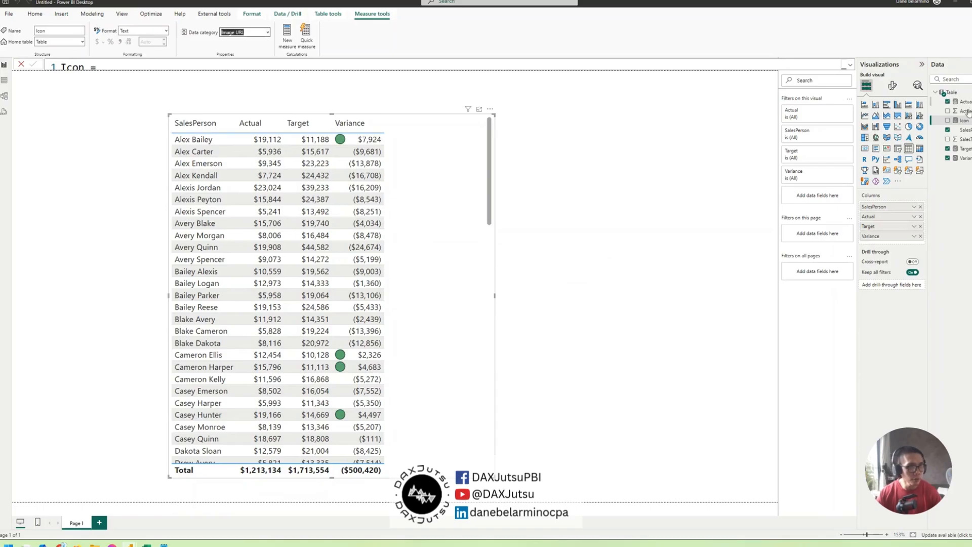
Preview the Icon measure as a table column and remove it again, then shift the table visual slightly up the page
left_click(947, 120)
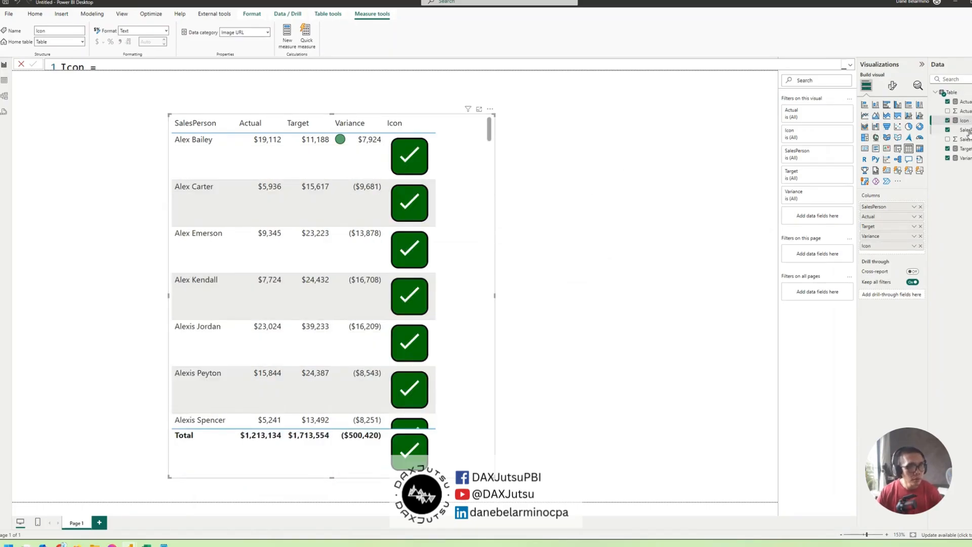
left_click(920, 246)
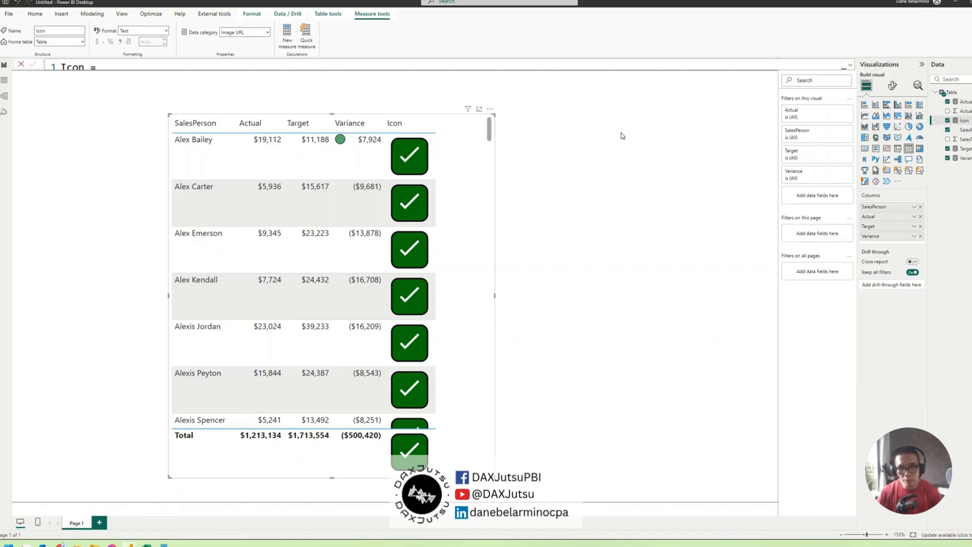
left_click_drag(411, 213, 409, 181)
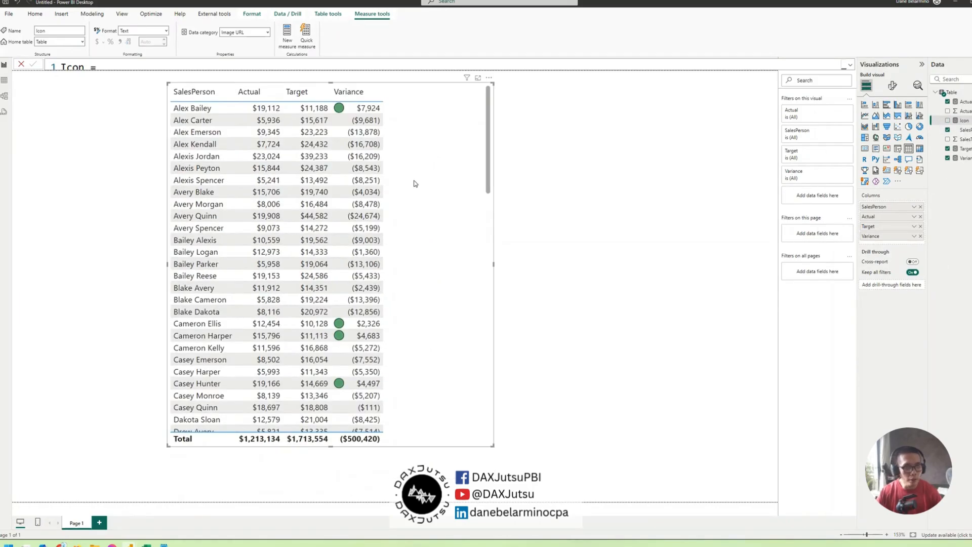
Move dataUrl onto its own line below RETURN in the Icon measure's formula and rename the measure "SVG Icon"
left_click(914, 236)
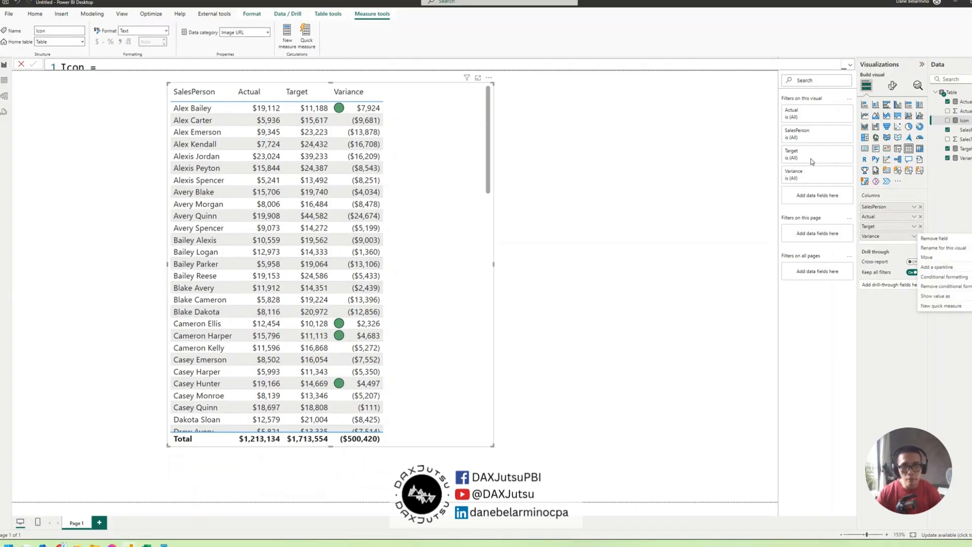
left_click(958, 124)
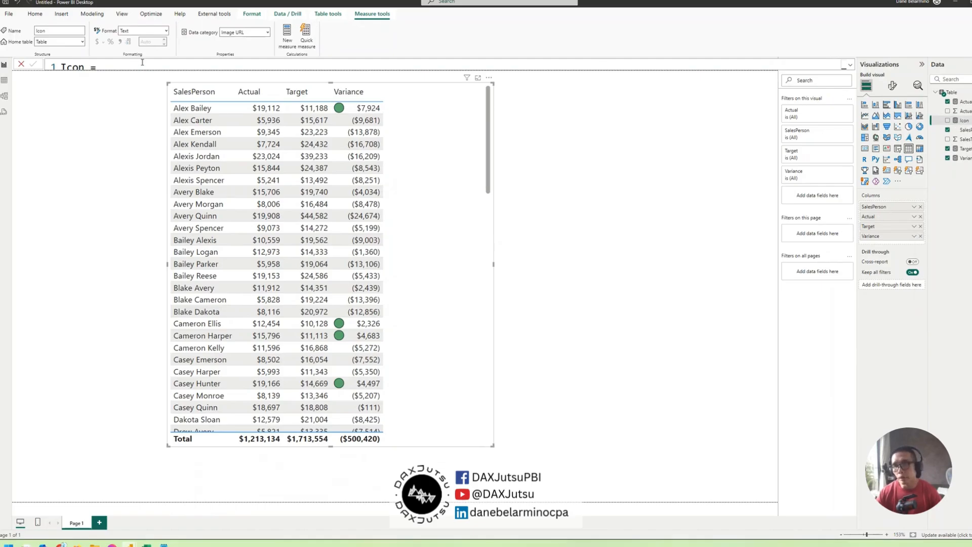
triple_click(142, 63)
left_click(850, 66)
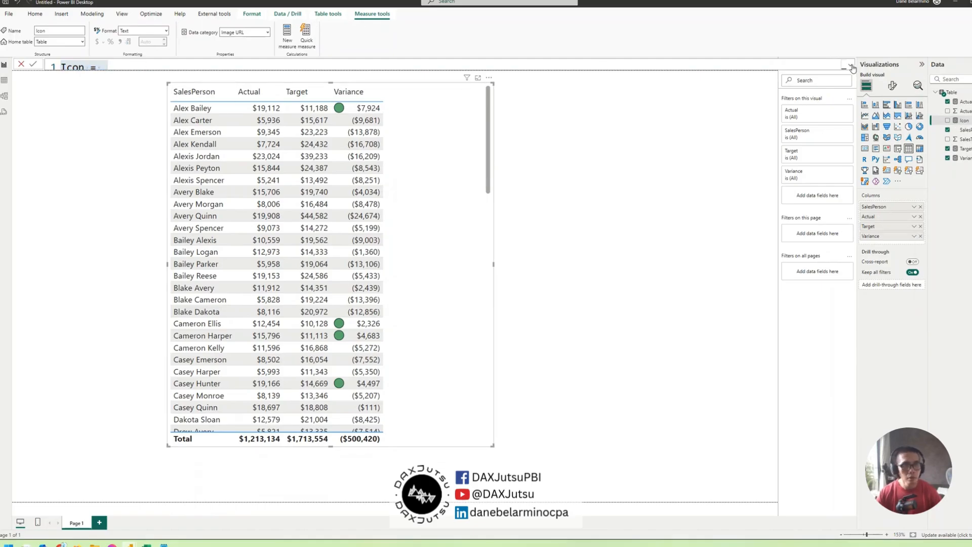
left_click(85, 68)
left_click(176, 80)
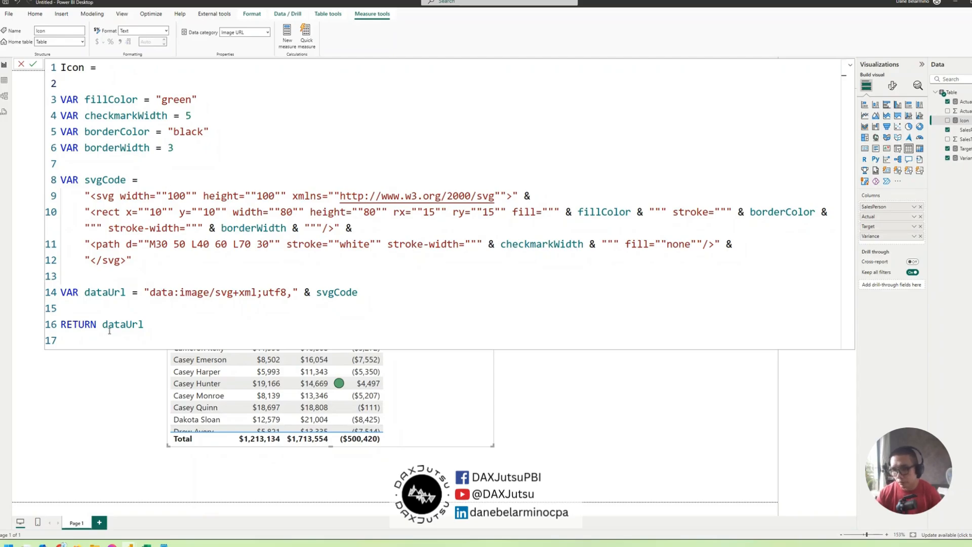
left_click(102, 324)
key("shift+Return")
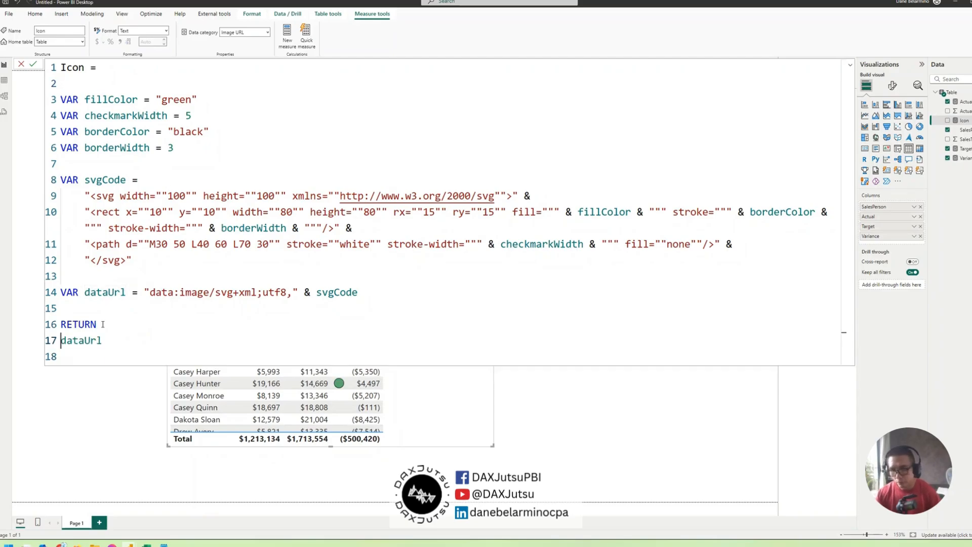
left_click(63, 67)
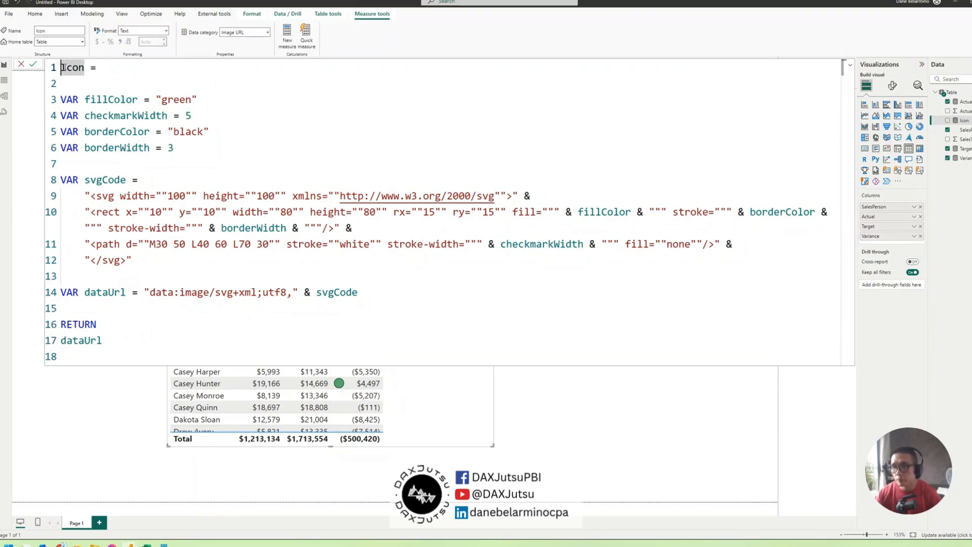
type("SVG")
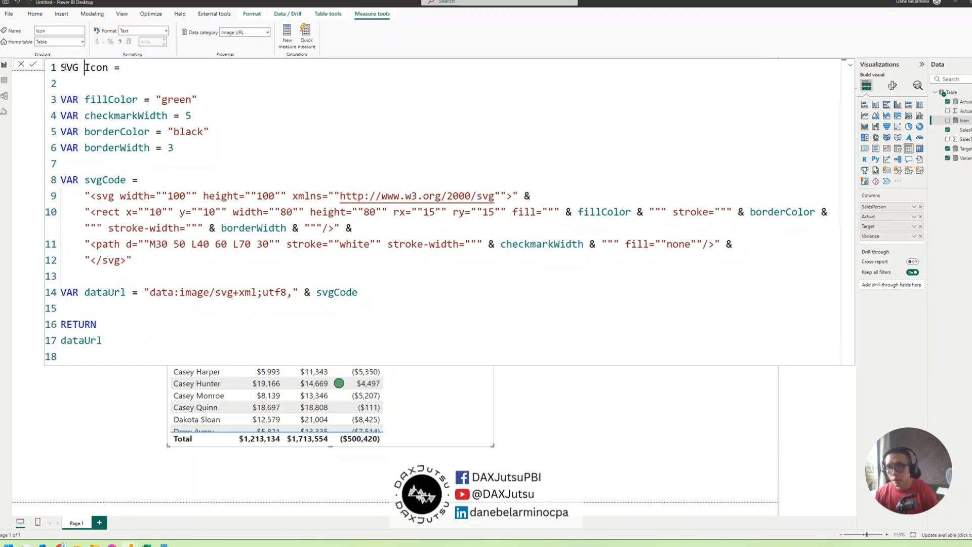
Change the measure's returned expression to if([Variance]>0, dataUrl), commit the formula and collapse the formula editor
left_click(61, 342)
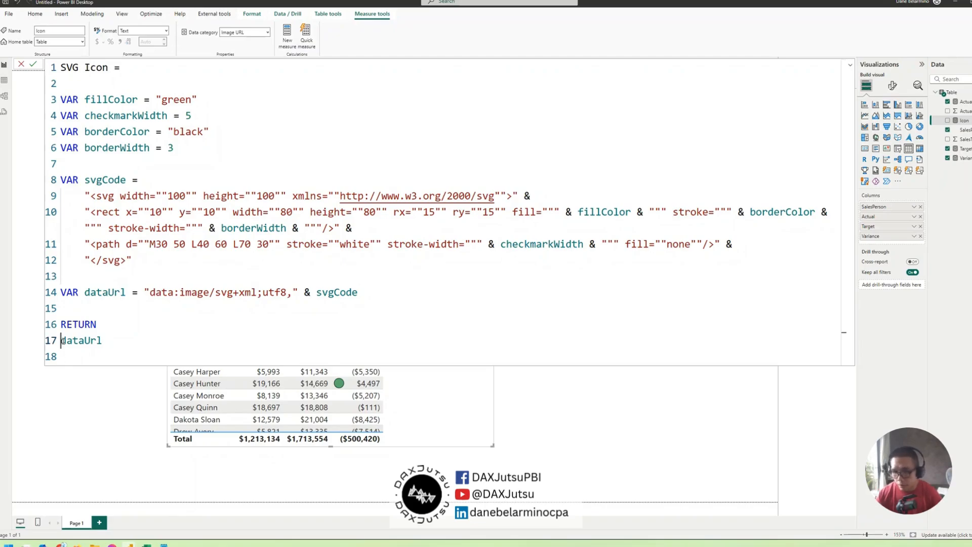
type("if(")
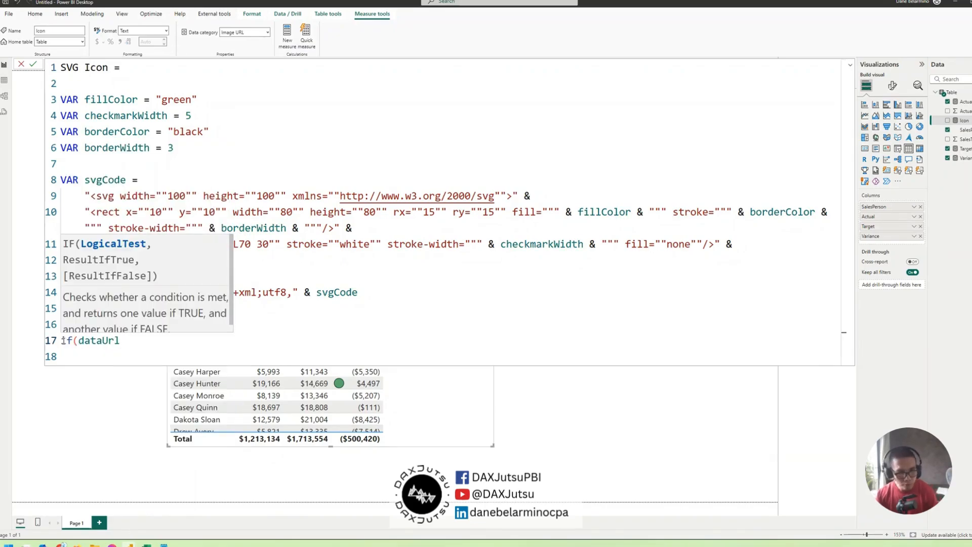
type("varian")
key("Tab")
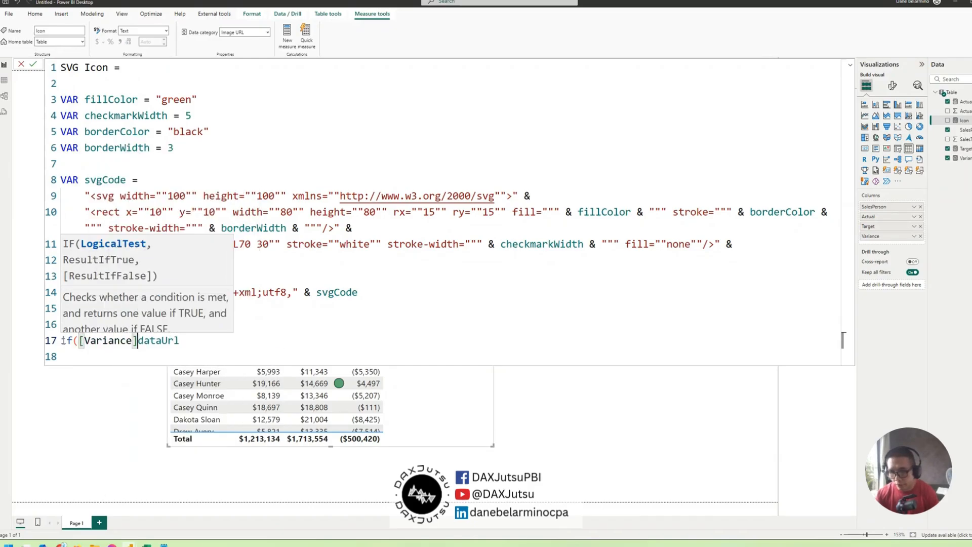
type(">")
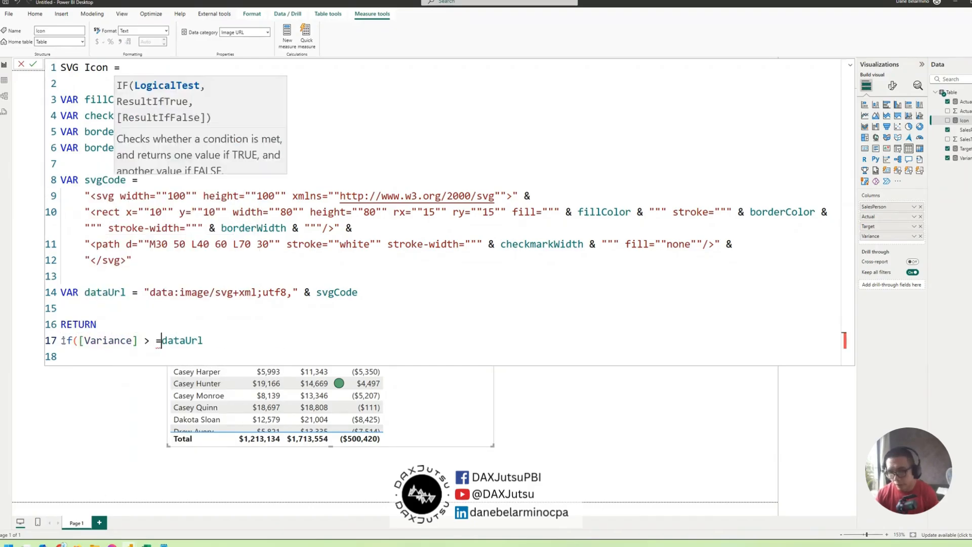
key("BackSpace")
key("BackSpace")
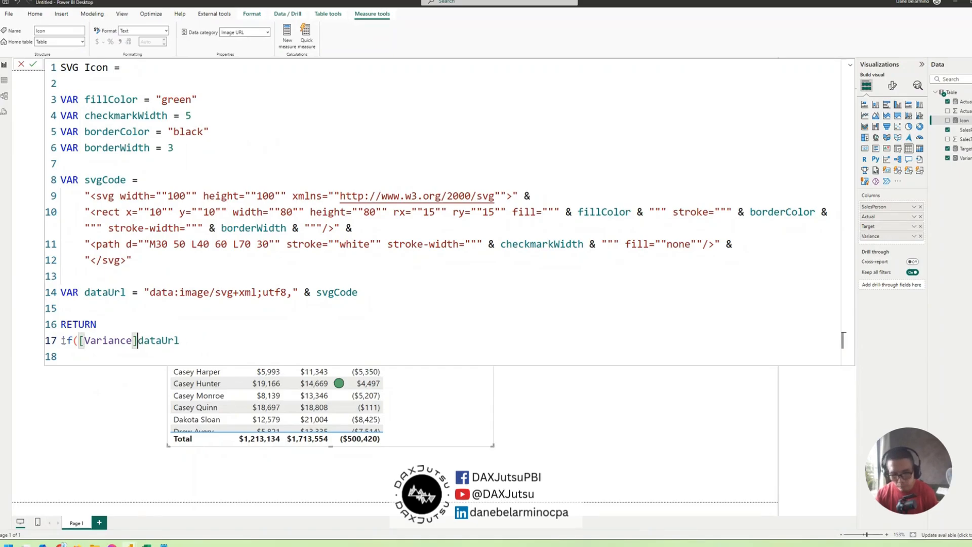
type(">")
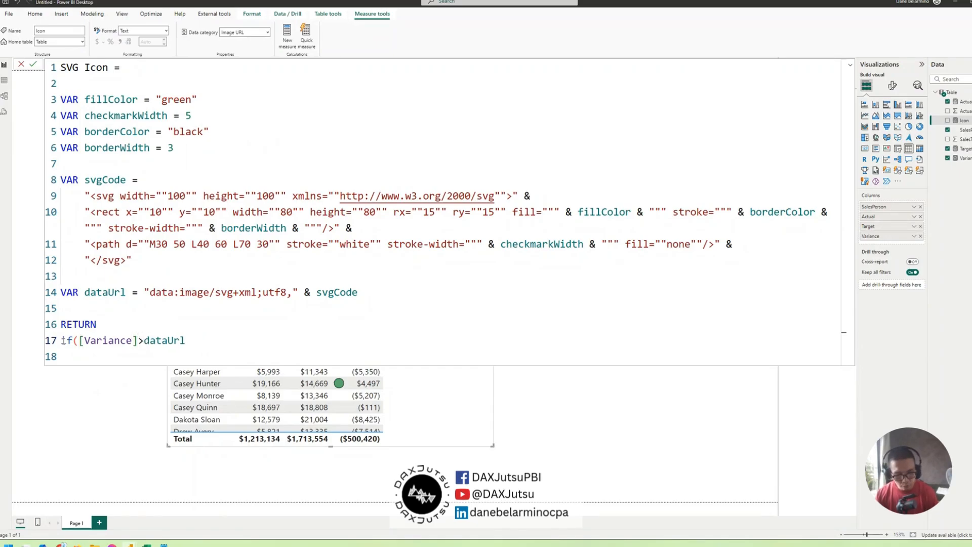
type("0")
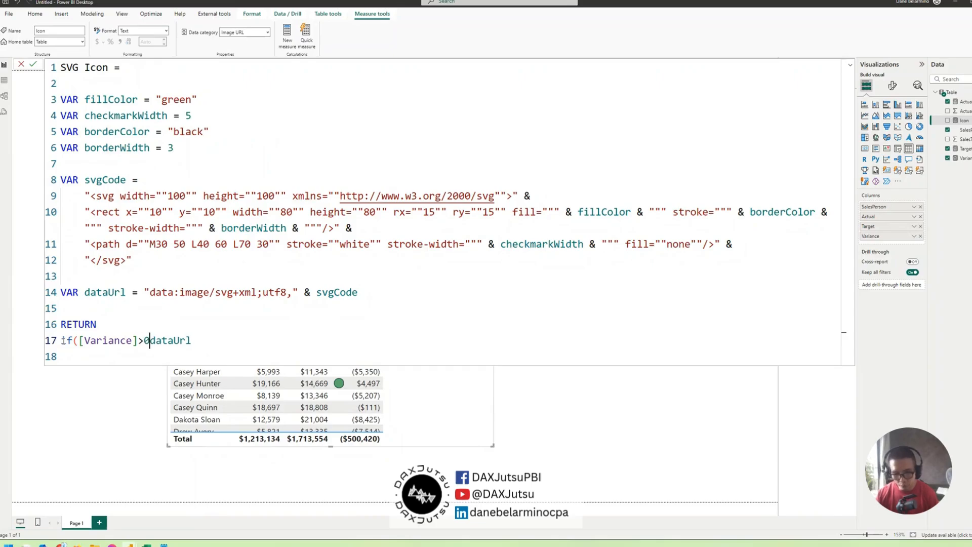
type(",")
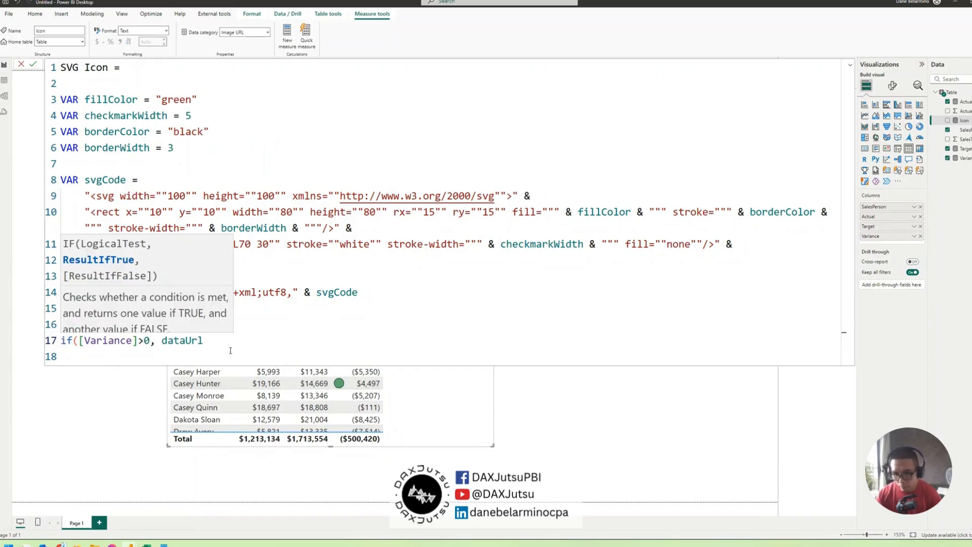
left_click(236, 344)
type(")")
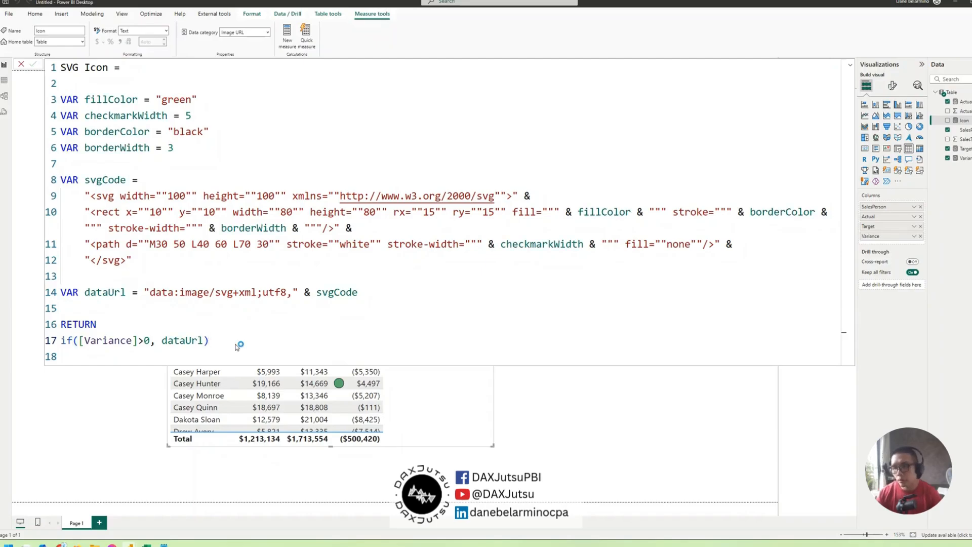
key("Return")
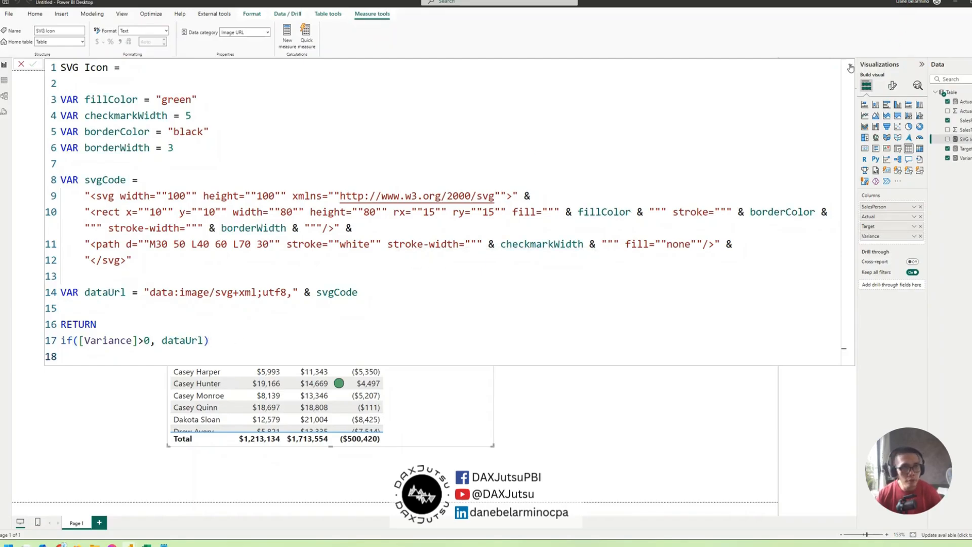
left_click(849, 66)
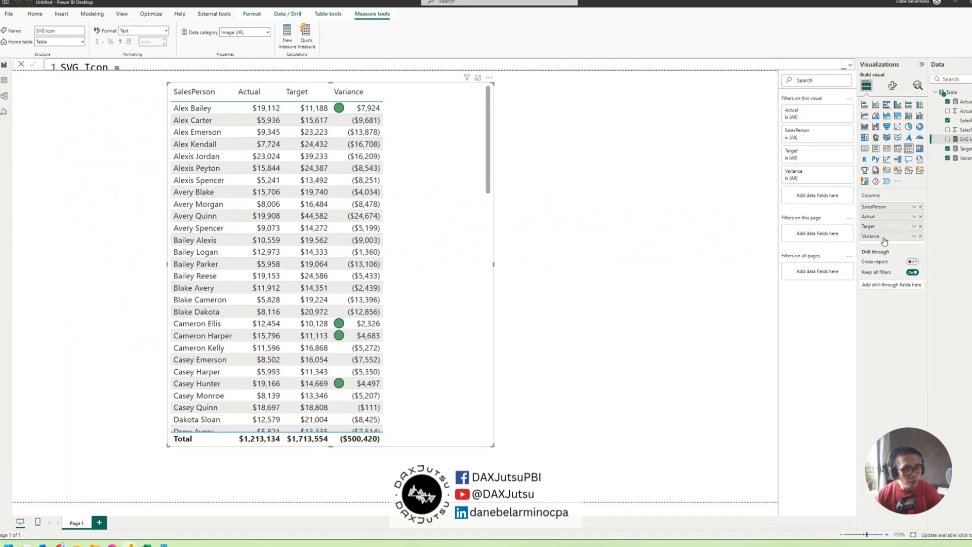
Set the Variance column's icon conditional formatting to the Field value style based on the SVG Icon measure and apply it
left_click(913, 238)
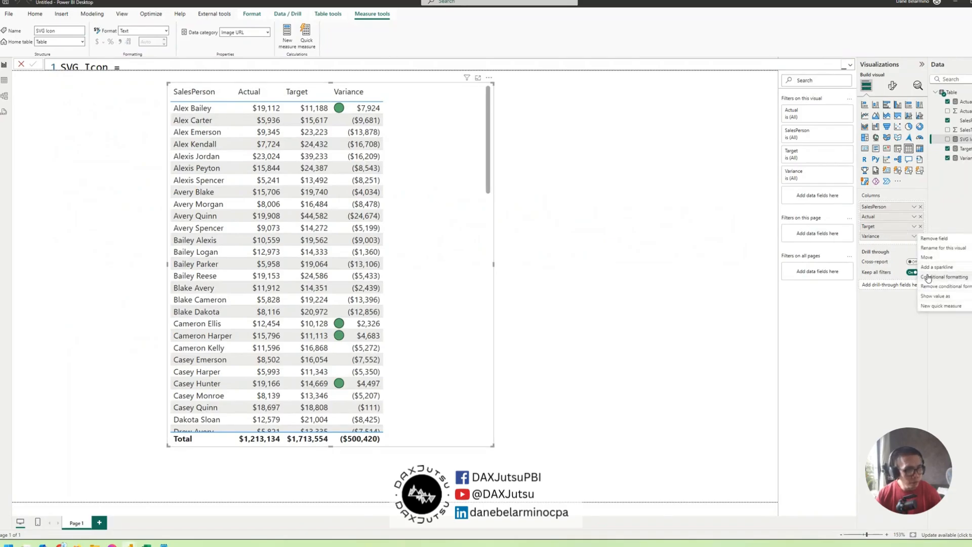
mouse_move(943, 277)
left_click(855, 307)
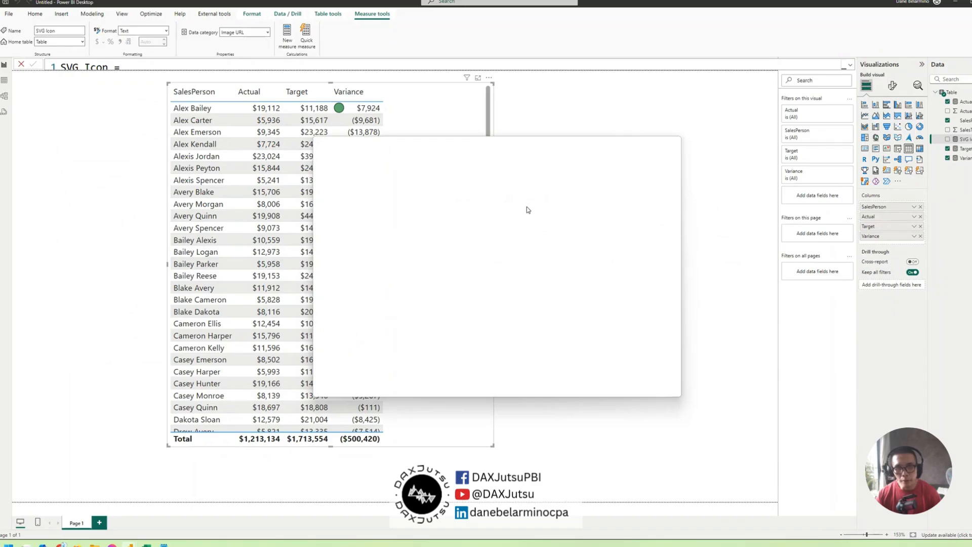
left_click(364, 184)
left_click(352, 209)
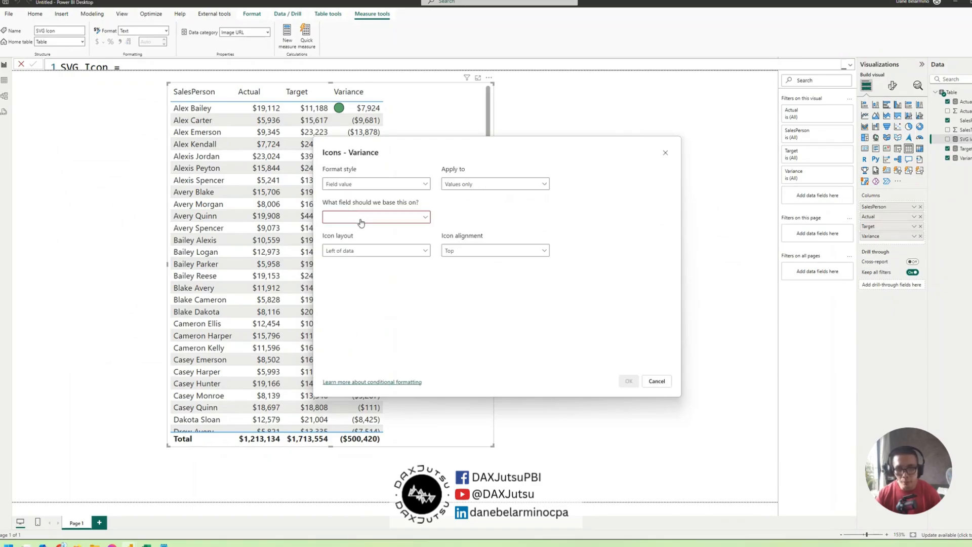
left_click(361, 218)
left_click(339, 249)
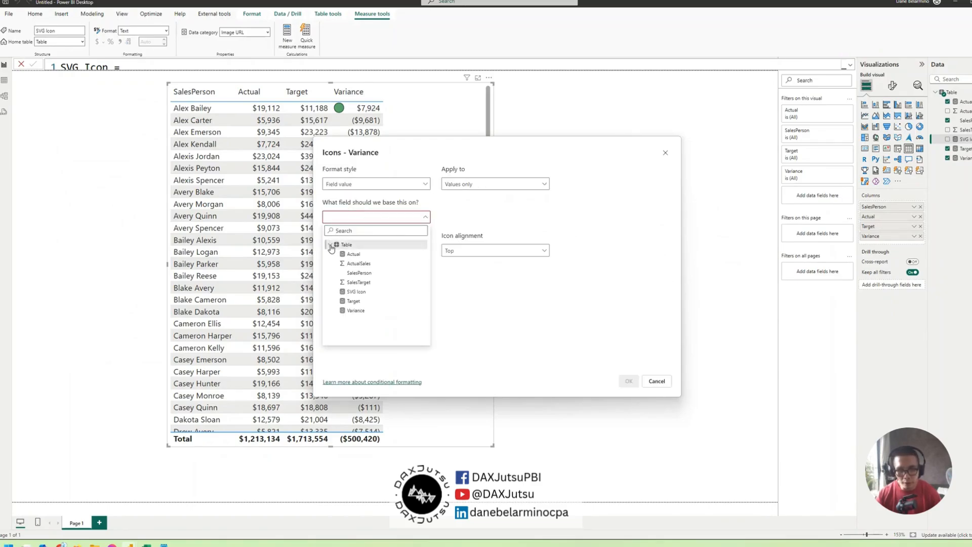
left_click(354, 301)
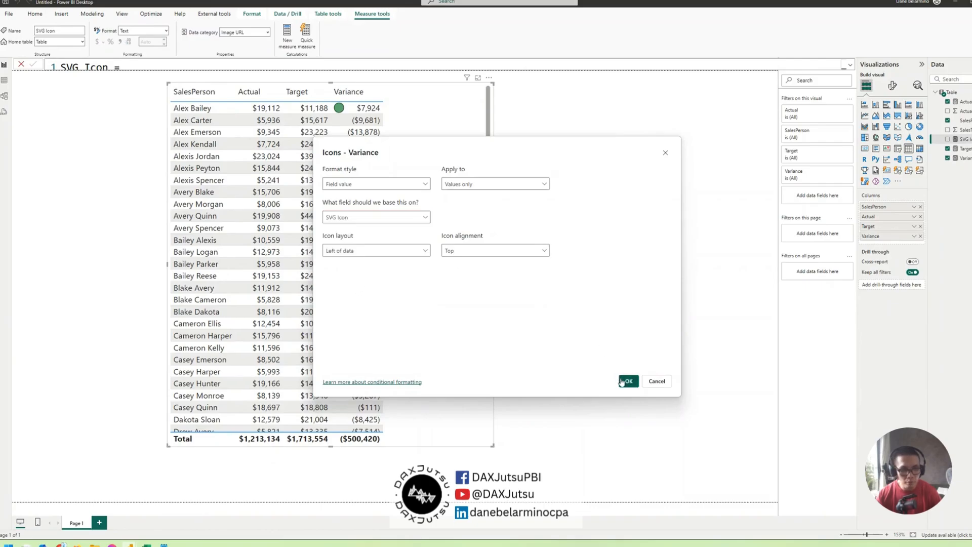
left_click(628, 380)
scroll(391, 192, "down", 5)
scroll(392, 183, "up", 5)
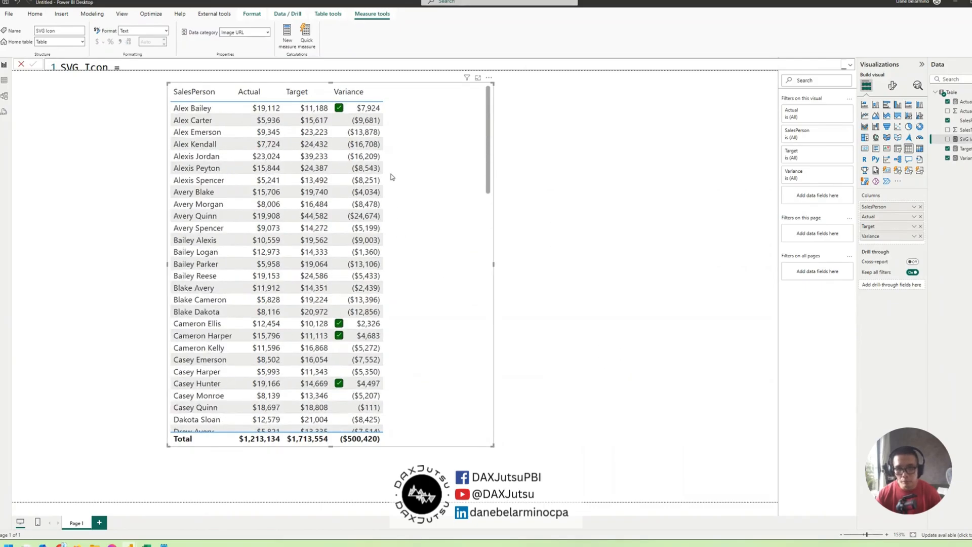
scroll(392, 178, "down", 8)
scroll(391, 175, "up", 8)
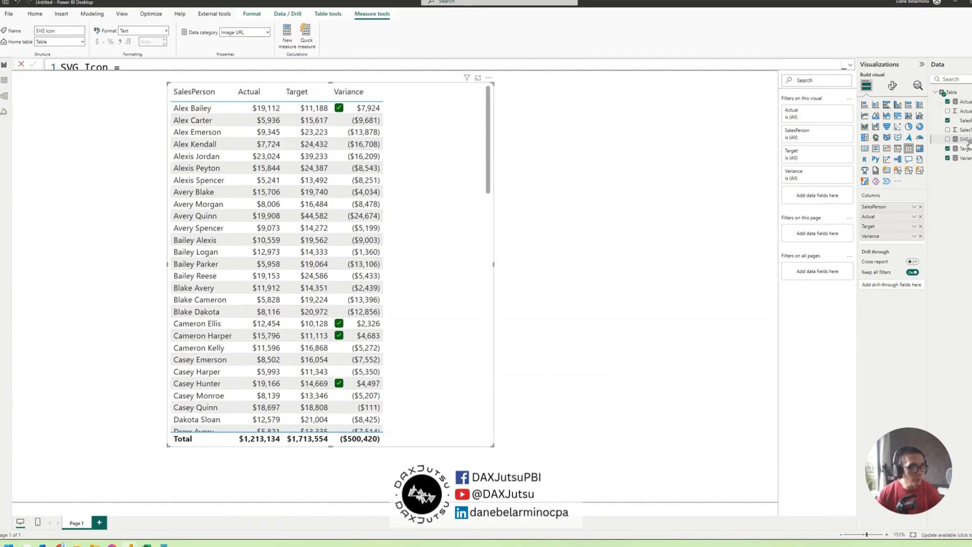
Expand the SVG Icon formula and make fillColor conditional by inserting if([Variance]>0, before "green" and a comma after it
left_click(850, 65)
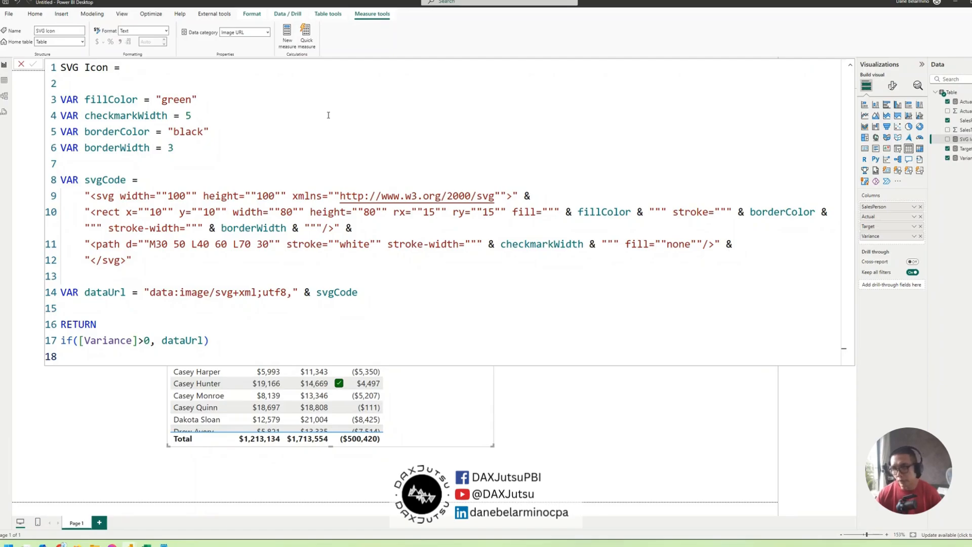
left_click(159, 99)
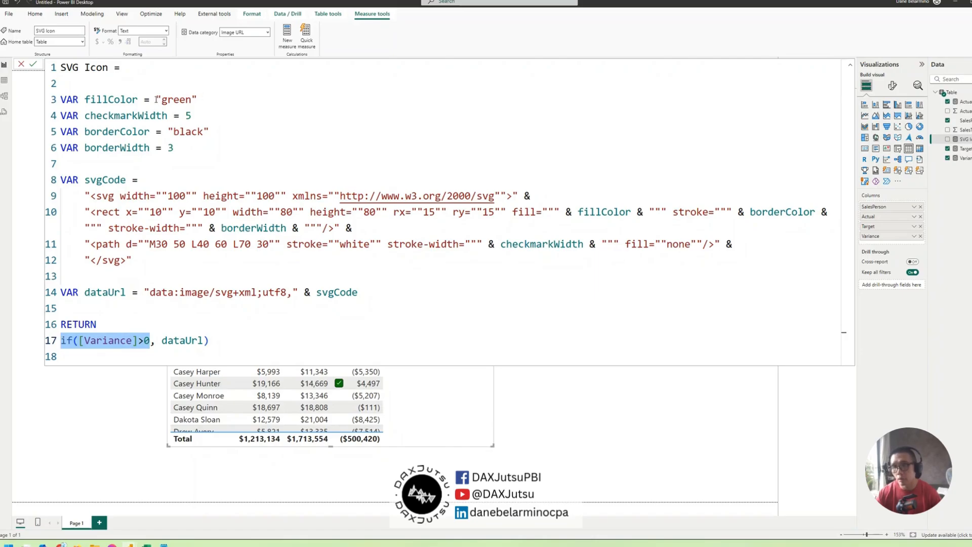
type("if([Variance]>0")
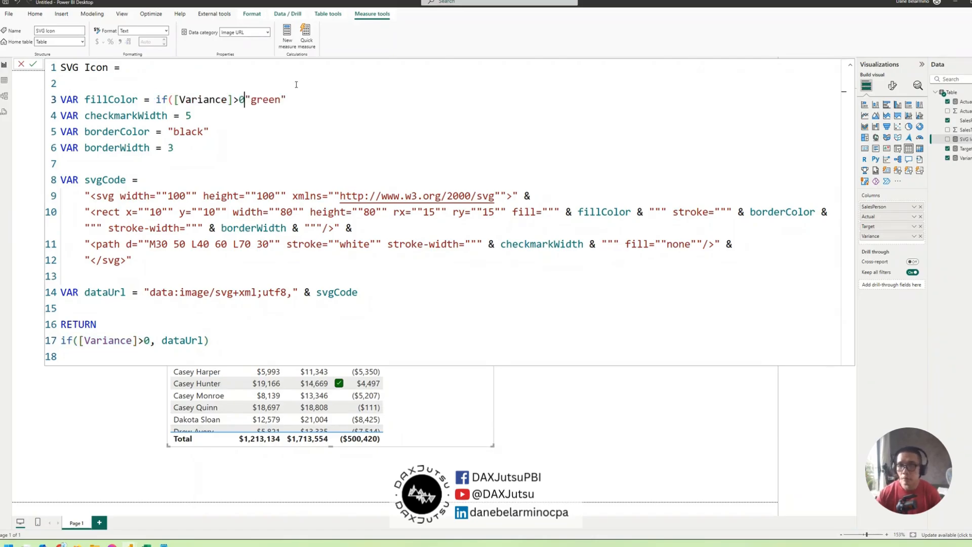
type(",")
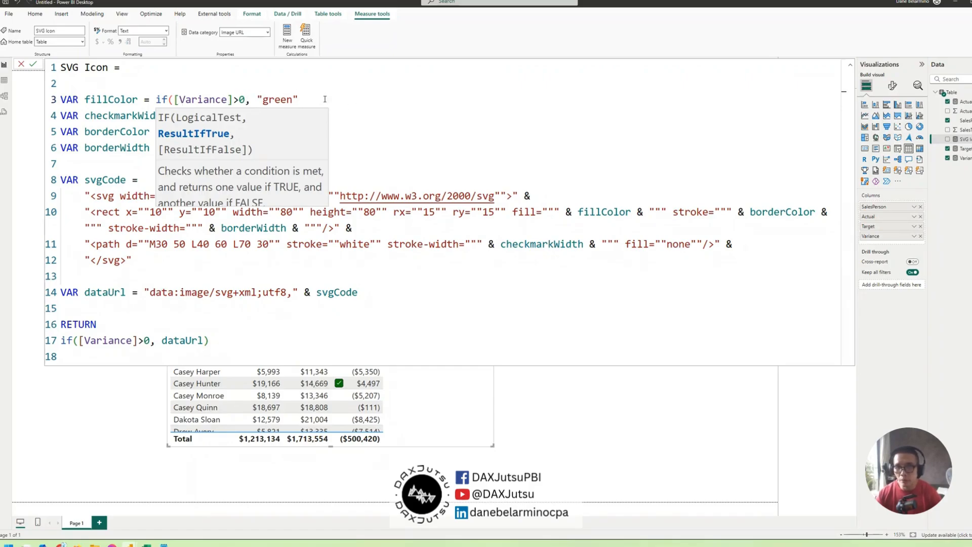
left_click(324, 99)
left_click_drag(257, 99, 323, 97)
left_click(323, 98)
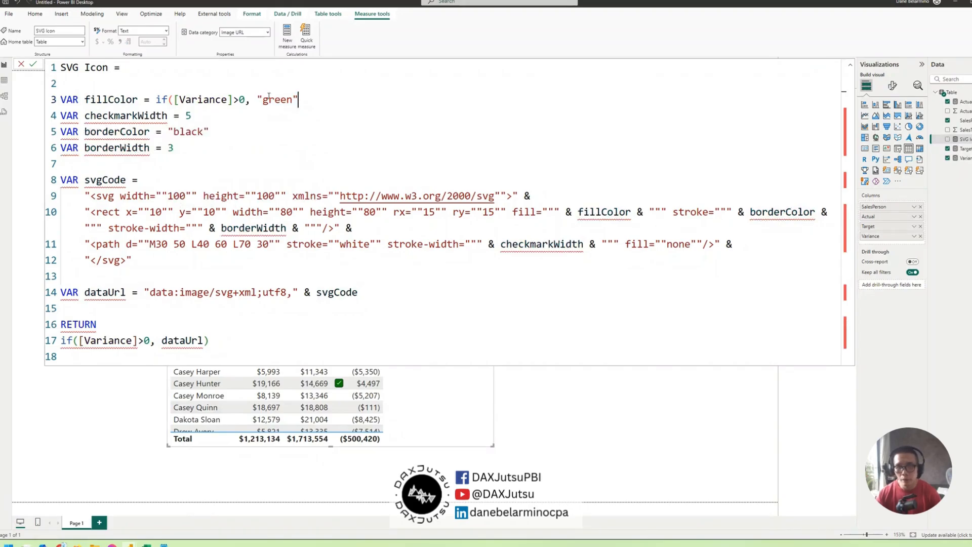
left_click_drag(176, 99, 246, 99)
left_click(316, 104)
type(", if")
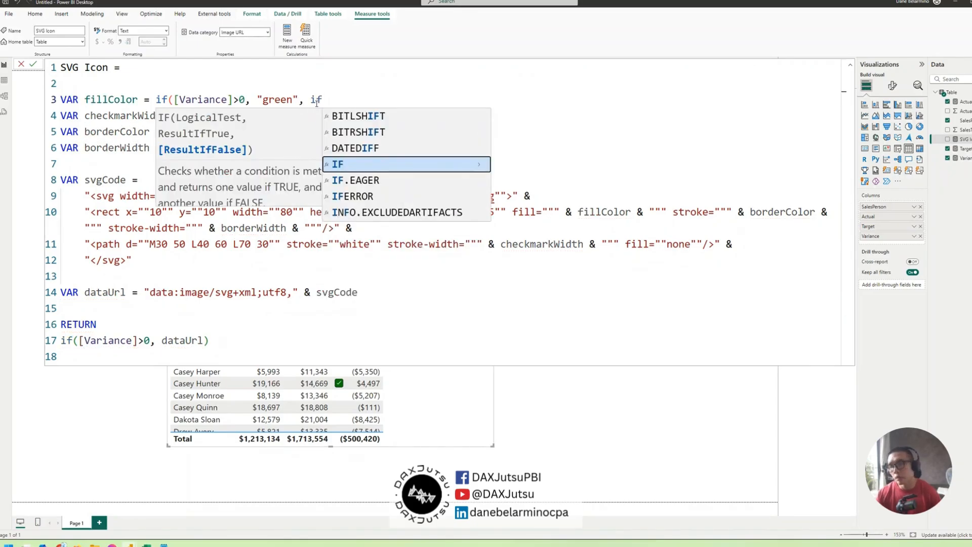
key("BackSpace")
key("BackSpace")
Replace the opening if( in the fillColor variable with switch(TRUE(), ahead of the [Variance]>0 condition
double_click(162, 99)
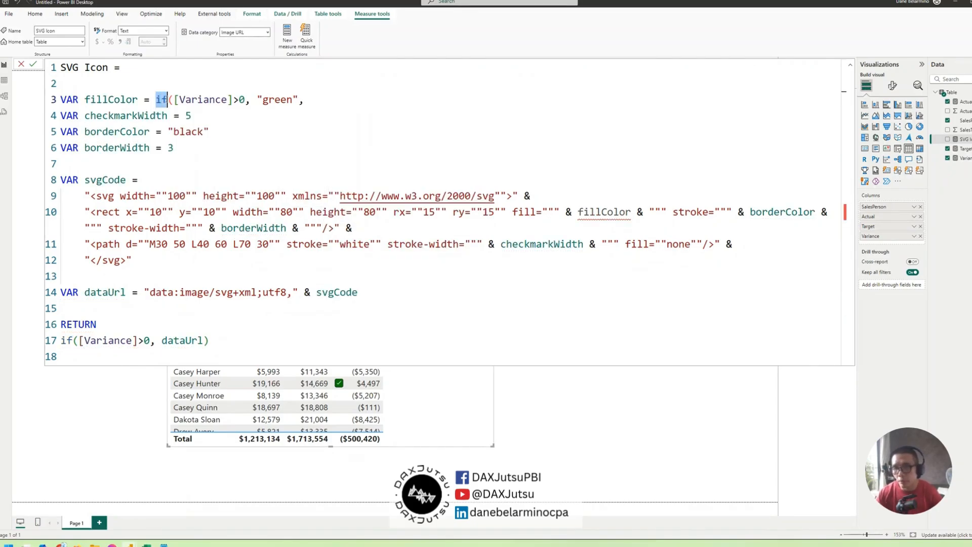
left_click_drag(167, 99, 172, 100)
type("switch")
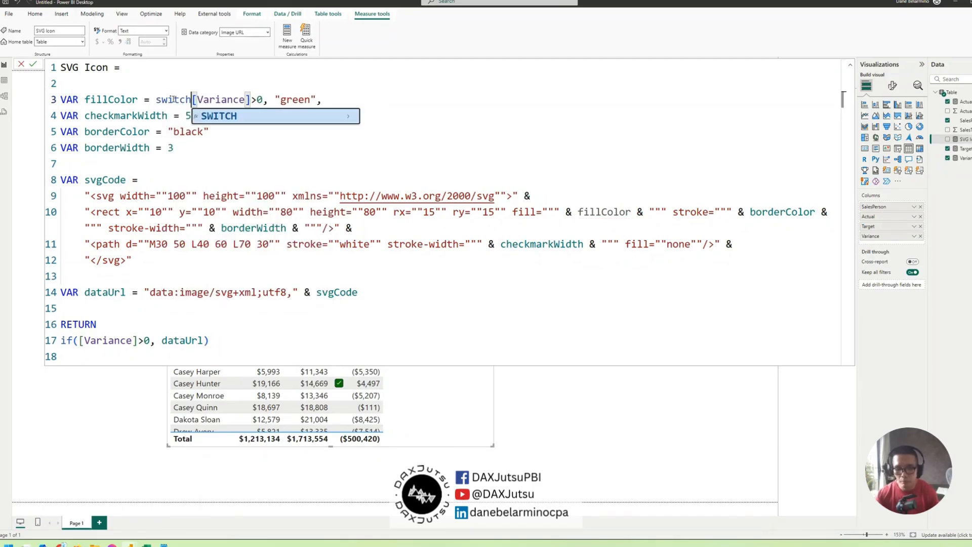
type("(TRUE(),")
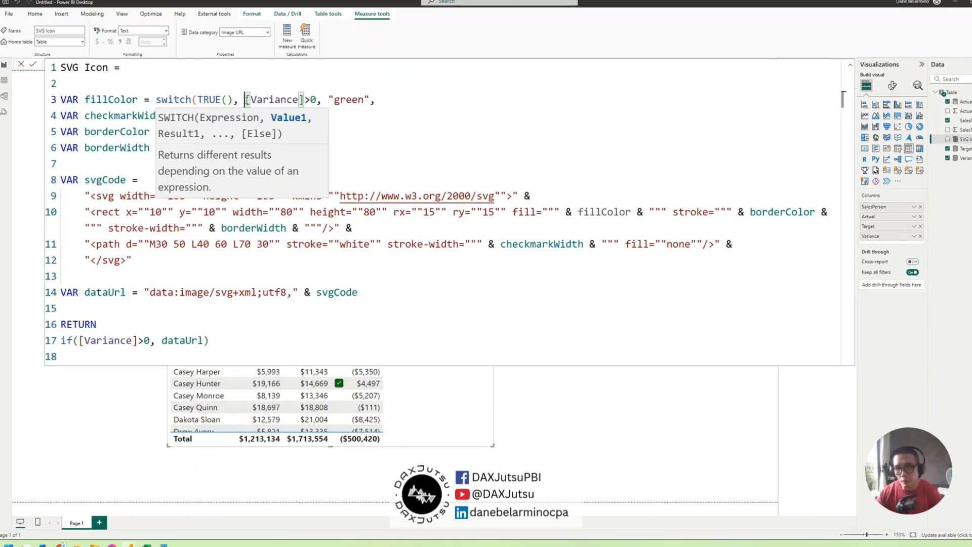
Append a second condition, [Variance]<0, after "green" in the fillColor switch by reusing the existing [Variance]>0 condition
key("shift+Right")
key("shift+Right")
key("shift+Right")
key("shift+Right")
key("shift+Right")
key("shift+Right")
key("shift+Right")
key("shift+Right")
key("shift+Right")
key("shift+Right")
key("shift+Right")
key("shift+Right")
key("ctrl+c")
key("End")
key("ctrl+v")
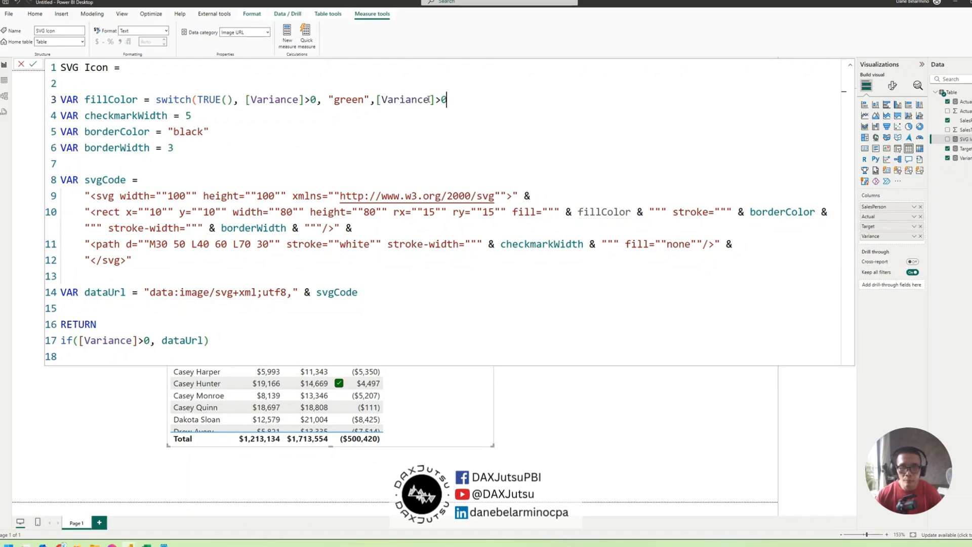
type("<0")
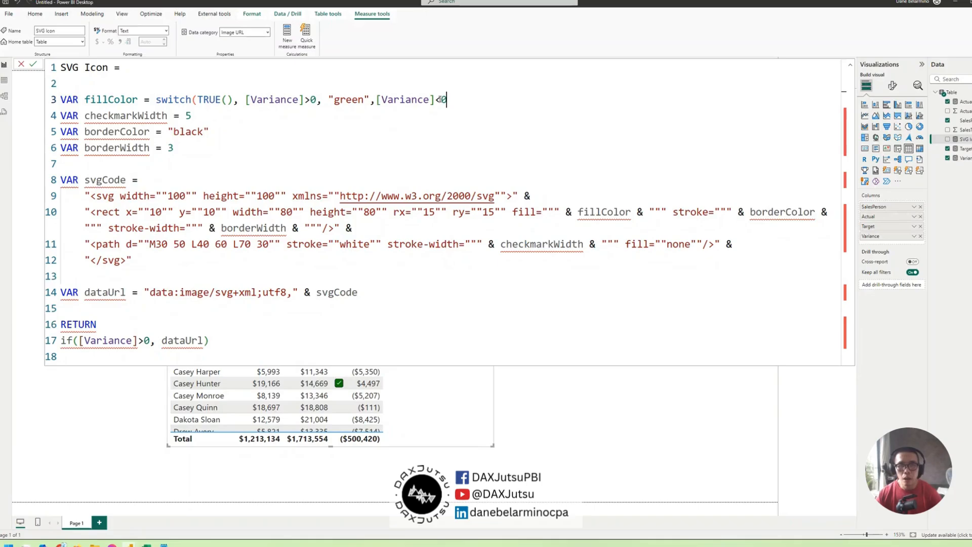
type(",")
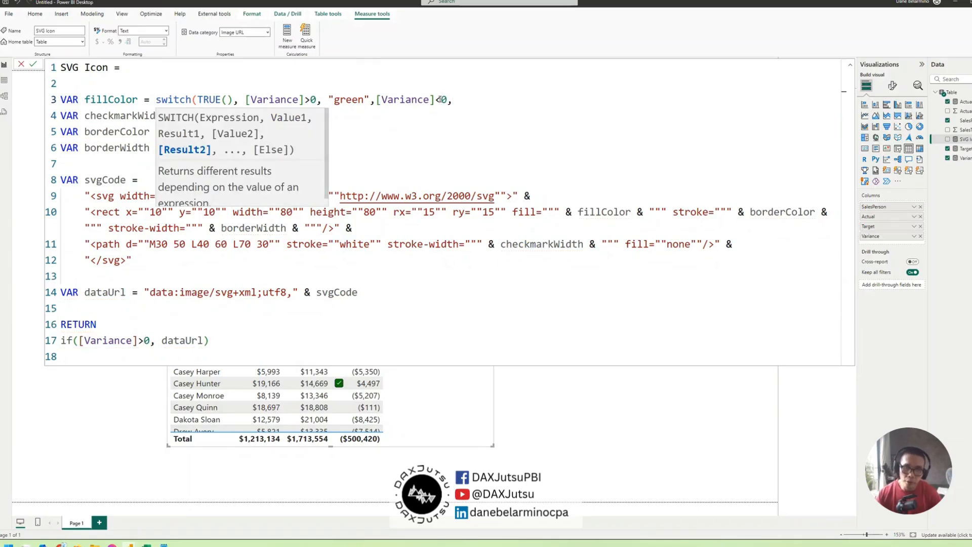
type(" \"red\", \"")
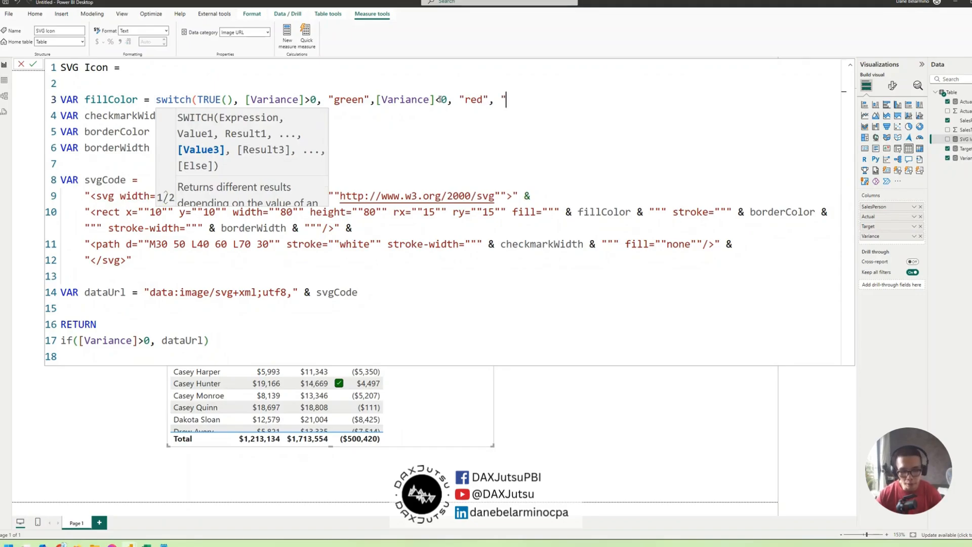
type("gray")
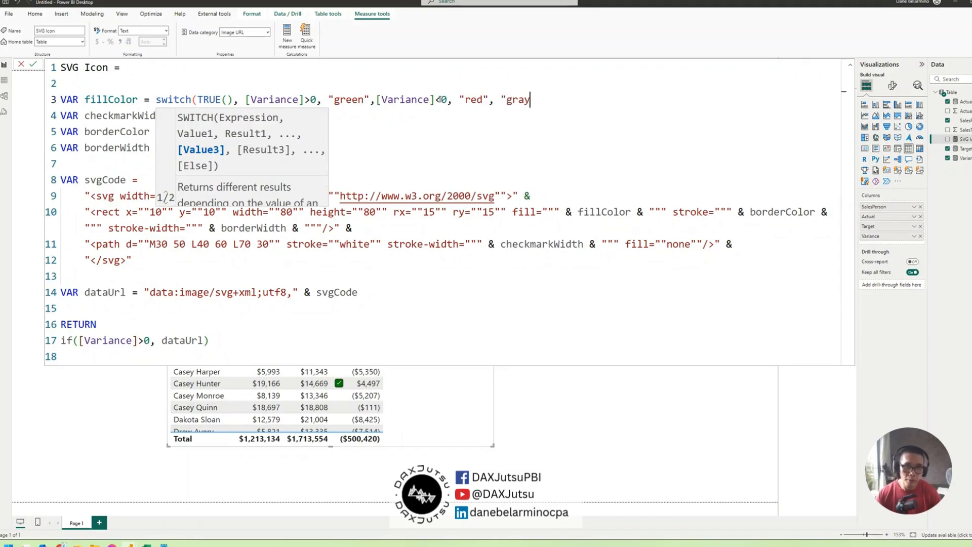
type("\")")
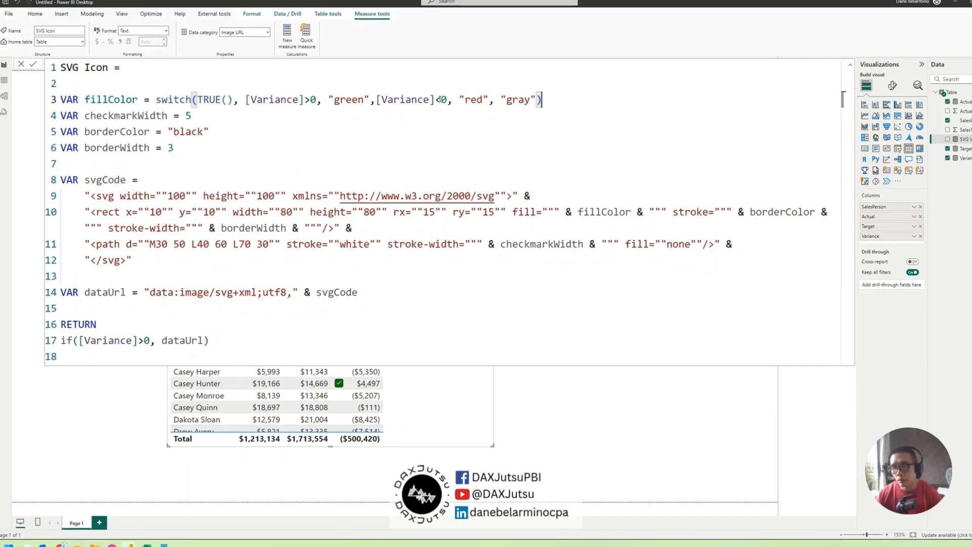
Rename the dataUrl variable in its declaration to _SVG
double_click(100, 292)
type("SV")
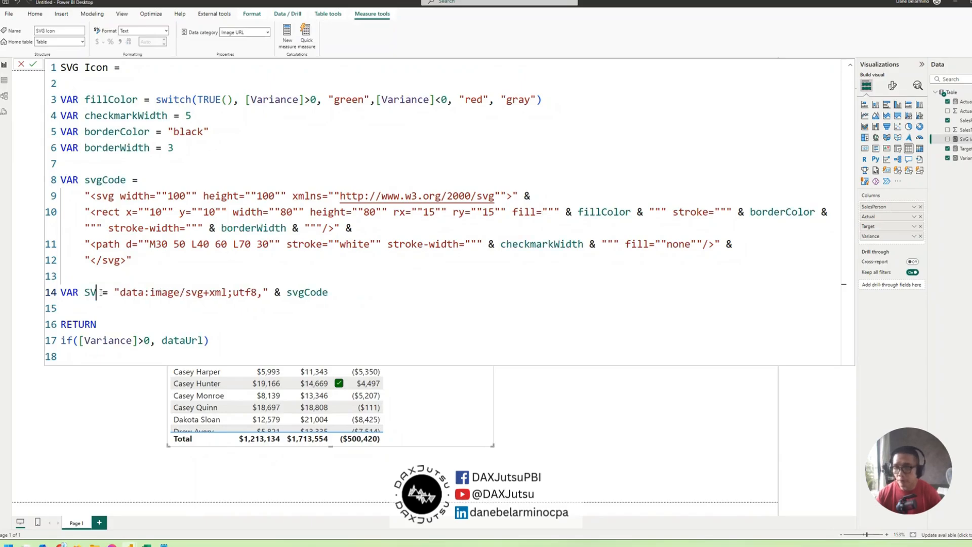
type("G")
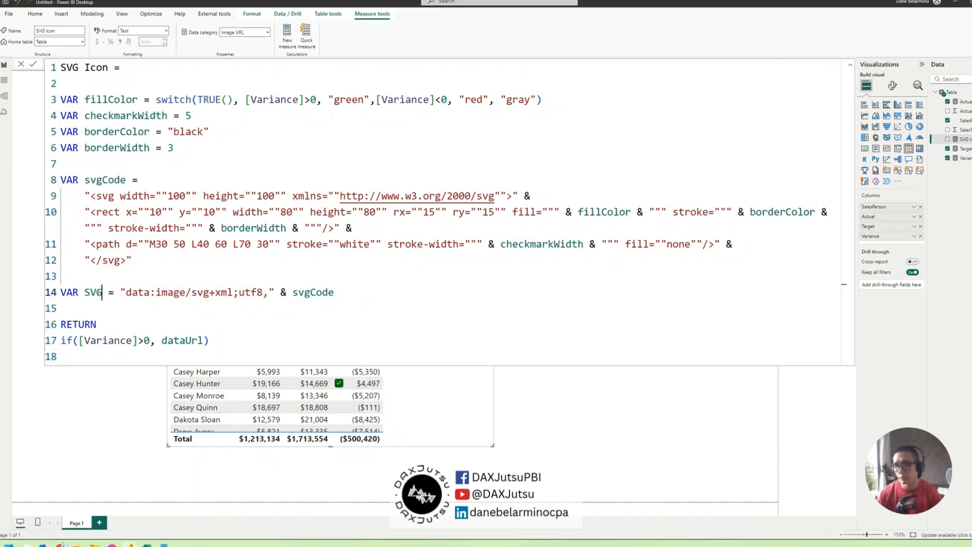
double_click(94, 293)
left_click(91, 292)
left_click(89, 292)
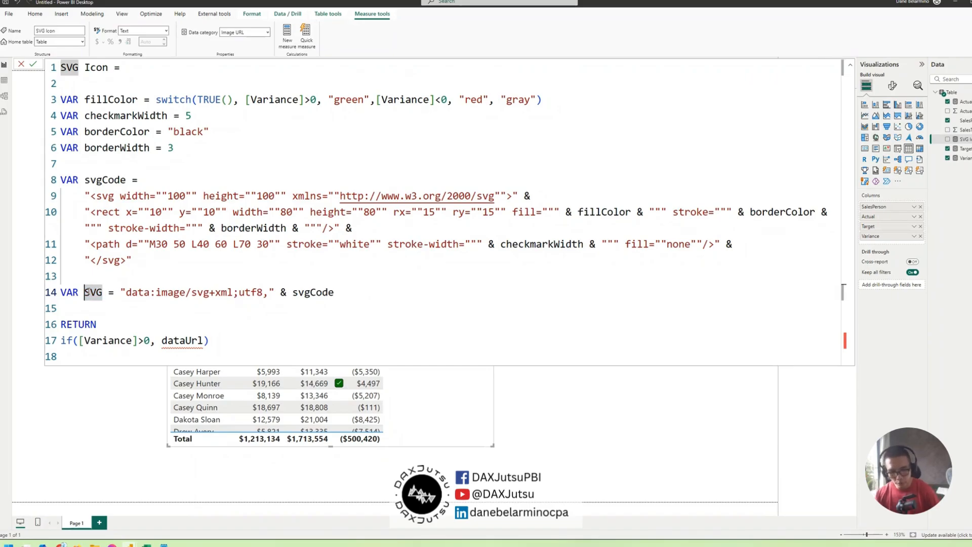
type("_")
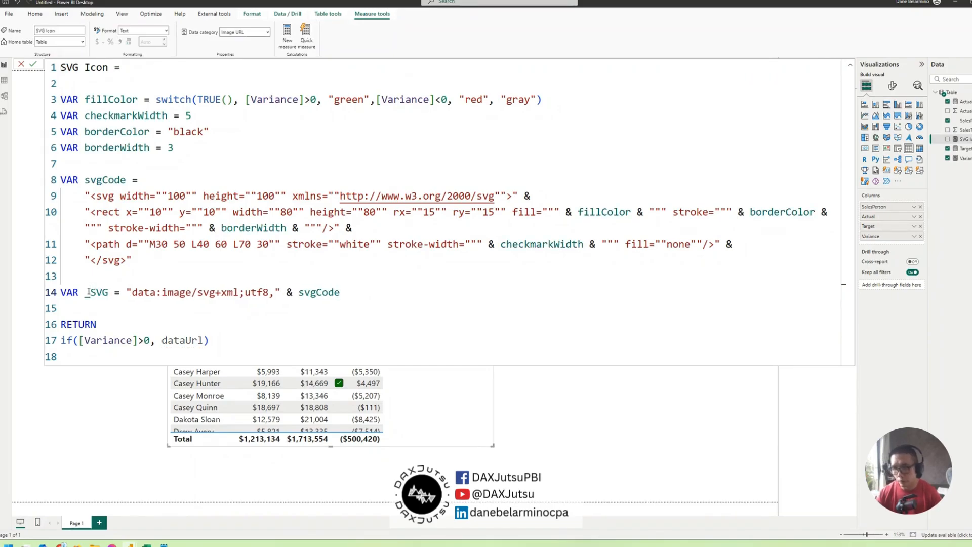
Replace the whole if expression after RETURN with _SVG and commit the SVG Icon formula
double_click(94, 292)
left_click_drag(223, 340, 63, 340)
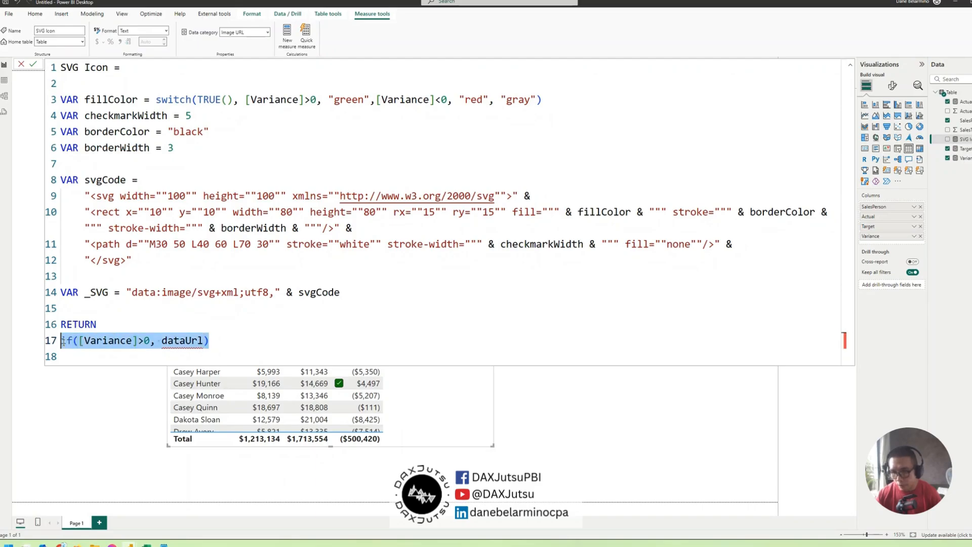
key("ctrl+v")
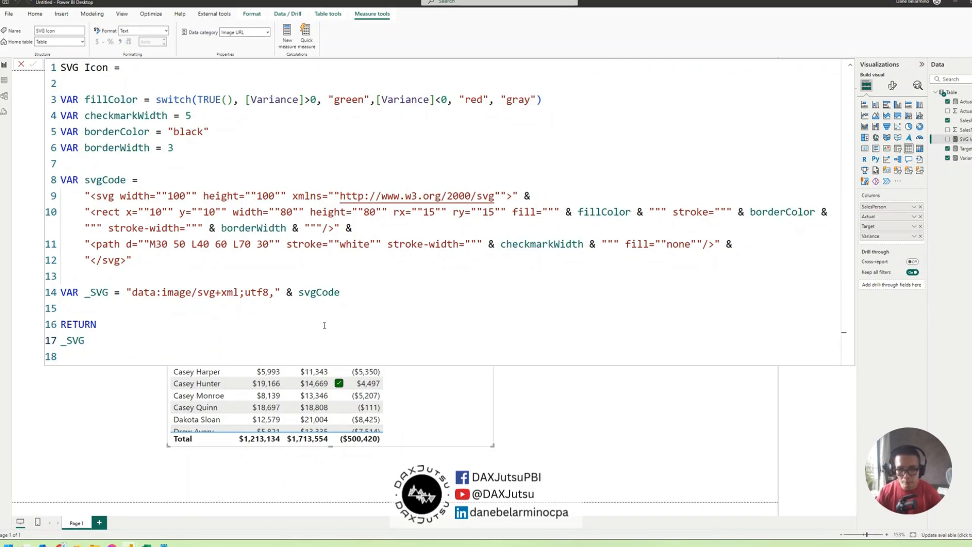
key("Return")
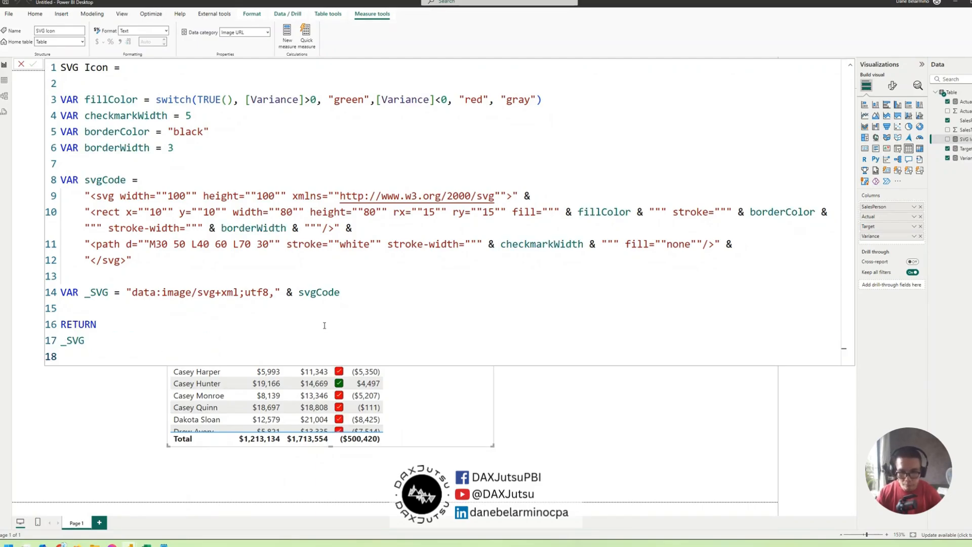
Collapse the formula editor and enlarge the table visual to reach down to the page's lower edge
left_click(850, 64)
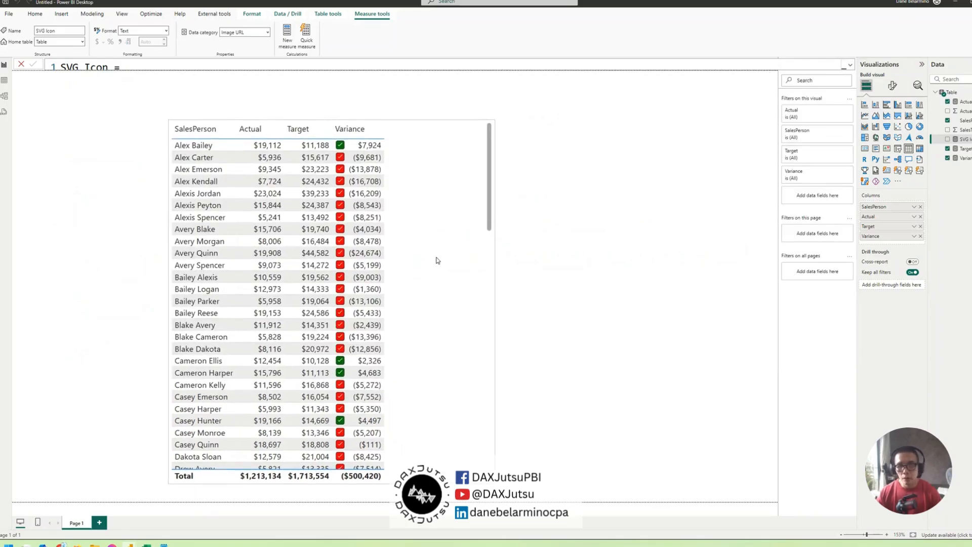
left_click_drag(491, 448, 482, 501)
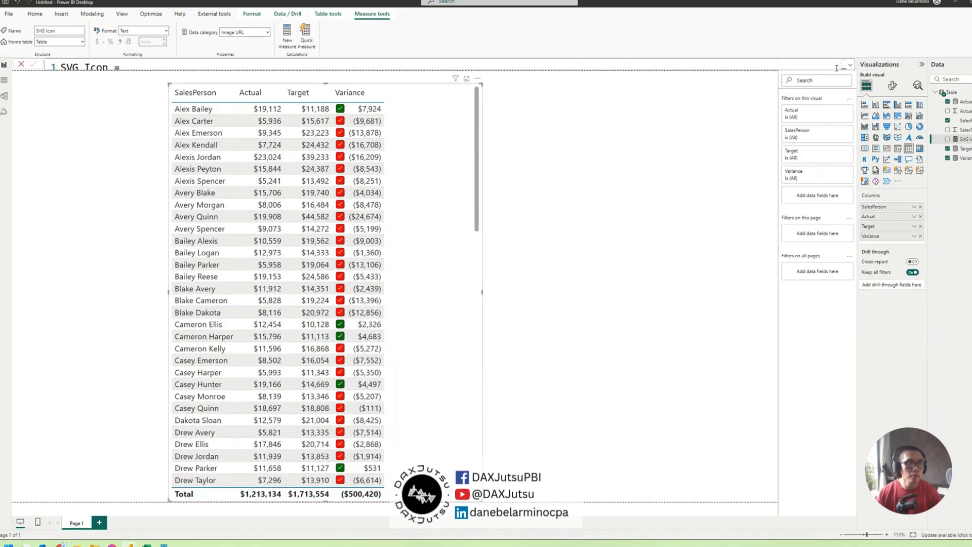
Expand the SVG Icon formula, set checkmarkWidth to 10 and commit the change
left_click(850, 65)
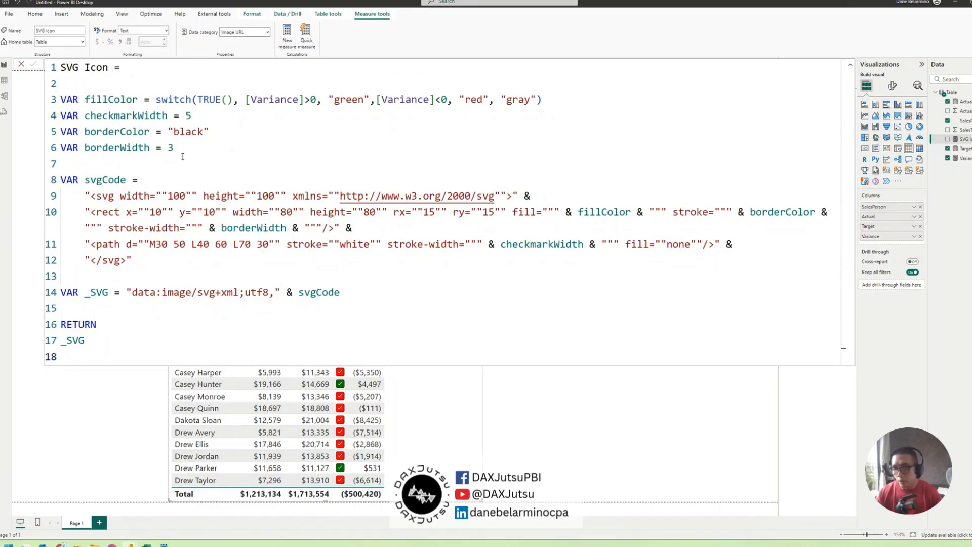
double_click(187, 115)
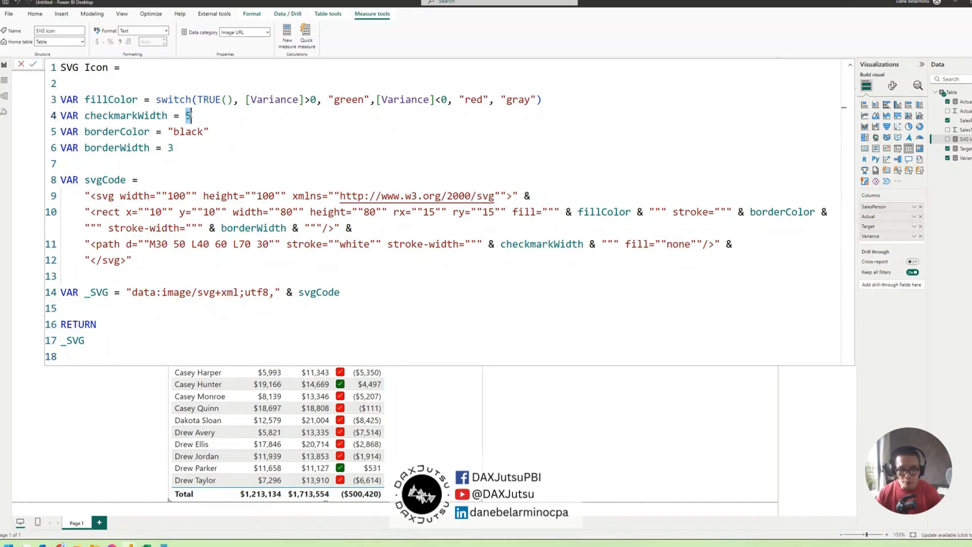
type("10")
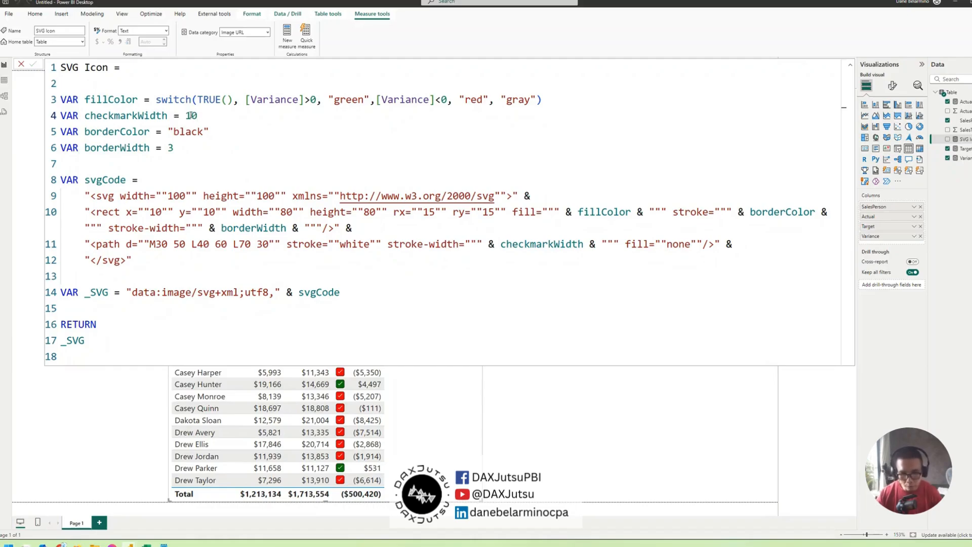
key("Return")
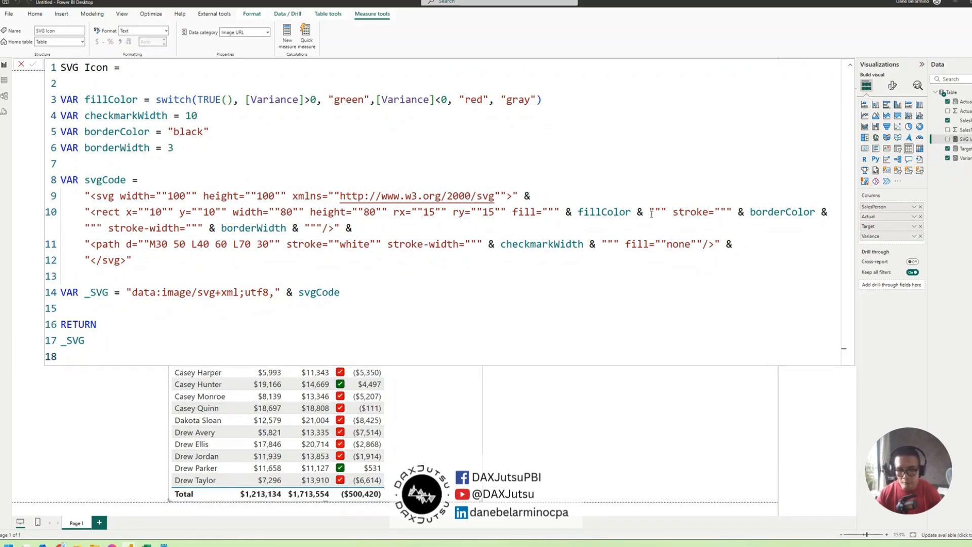
Collapse the formula editor and move the table visual closer to the page's left edge
left_click(850, 64)
left_click_drag(449, 173, 386, 172)
left_click(850, 65)
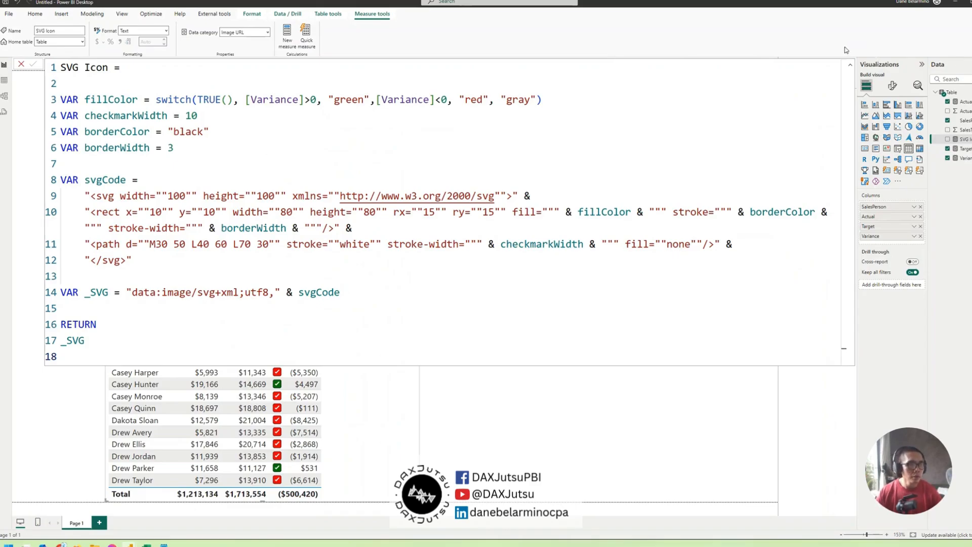
left_click(850, 65)
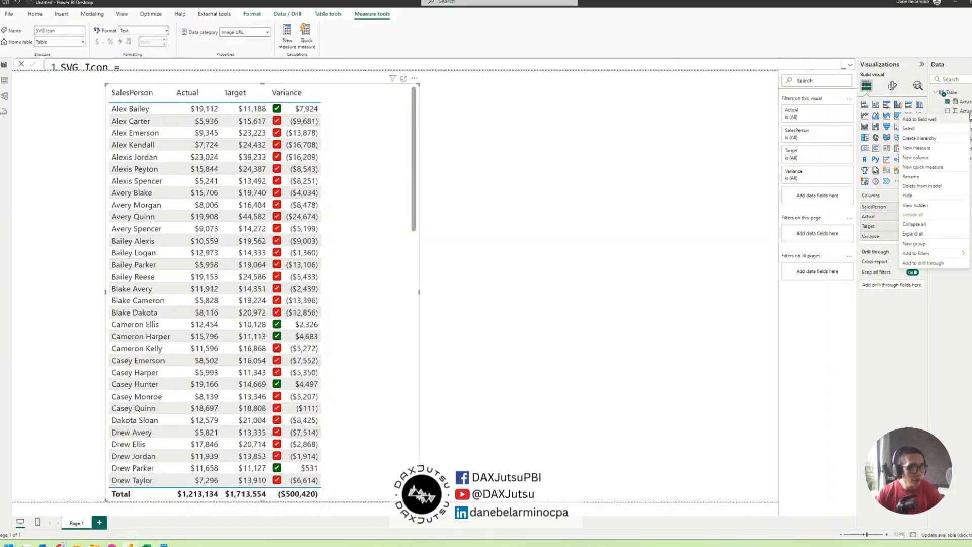
Create a new measure from the copied ChristmasTreeIcon SVG code, rename it ChristmasTreeIconGreen and commit it
right_click(966, 118)
left_click(936, 153)
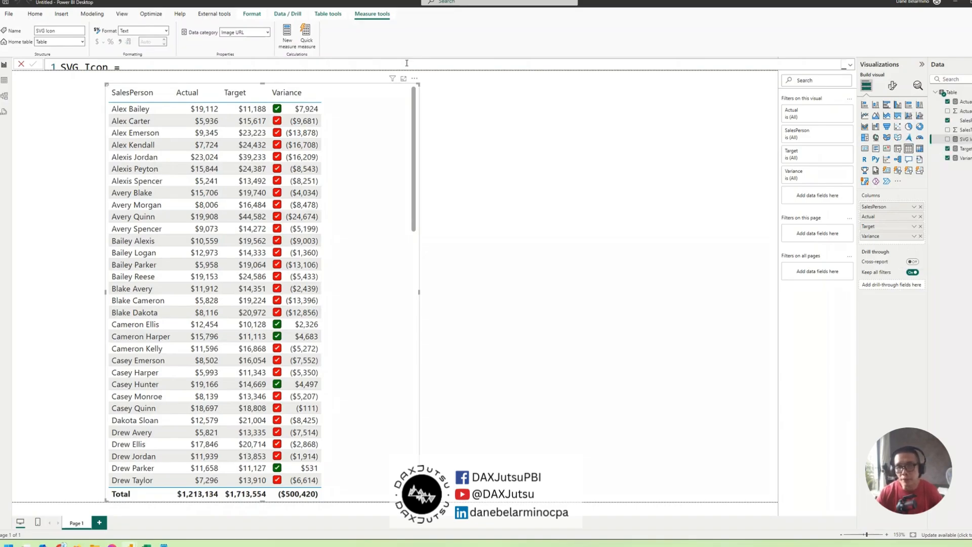
type("ChristmasTreeIcon = \"data:image/svg+xml;utf8,<svg xmlns='http://www.w3.org/2000/svg' width='25' height='25' viewBox='0 0 100 100'>    <rect x='45' y='80' width='10' height='20' fill='rgba(139,69,19,1)' />   <polygon points='50,10 20,60 35,60 35,70 65,70 65,60 80,60' fill='rgba(34,139,34,1)' />   <circle cx='50' cy='35' r='3' fill='red' />   <circle cx='40' cy='50' r='3' fill='yellow' />   <circle cx='60' cy='50' r='3' fill='blue' /> </svg>\"")
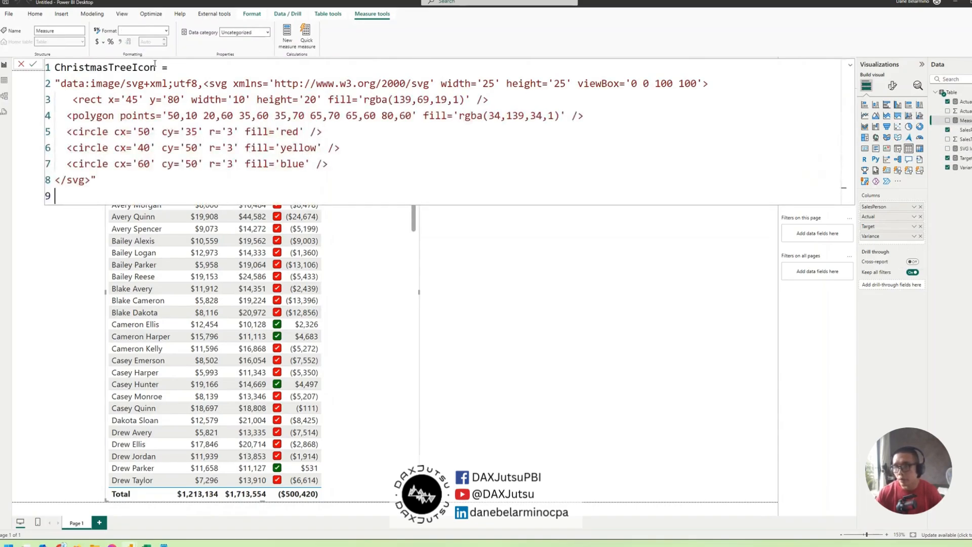
double_click(155, 67)
left_click(158, 67)
type("Green")
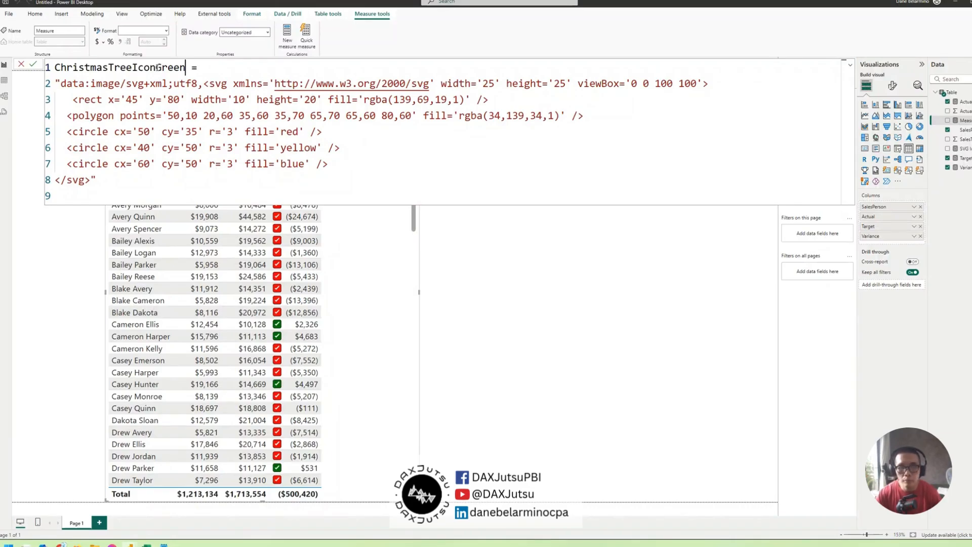
key("Return")
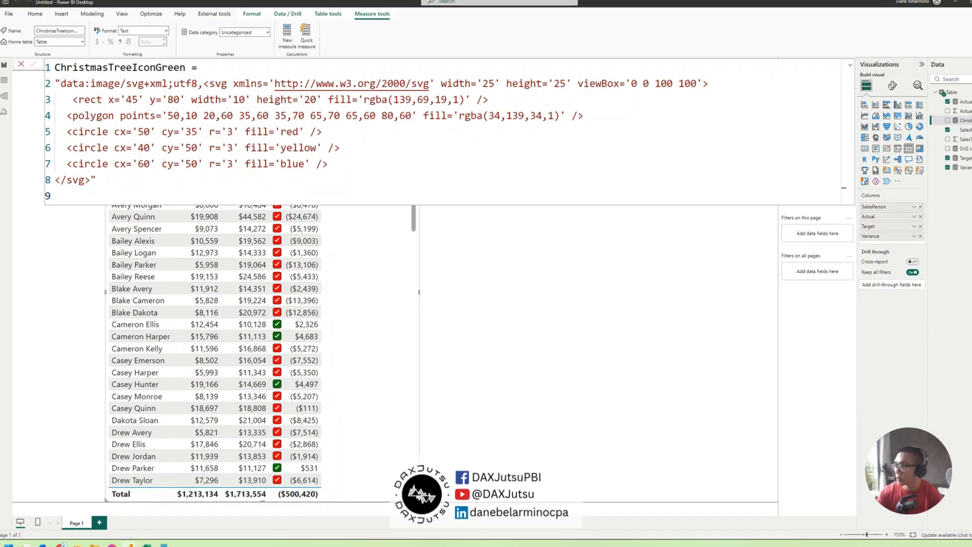
Create another measure from the copied ChristmasTreeIcon Gray Scale code, commit it and collapse the formula editor
right_click(964, 121)
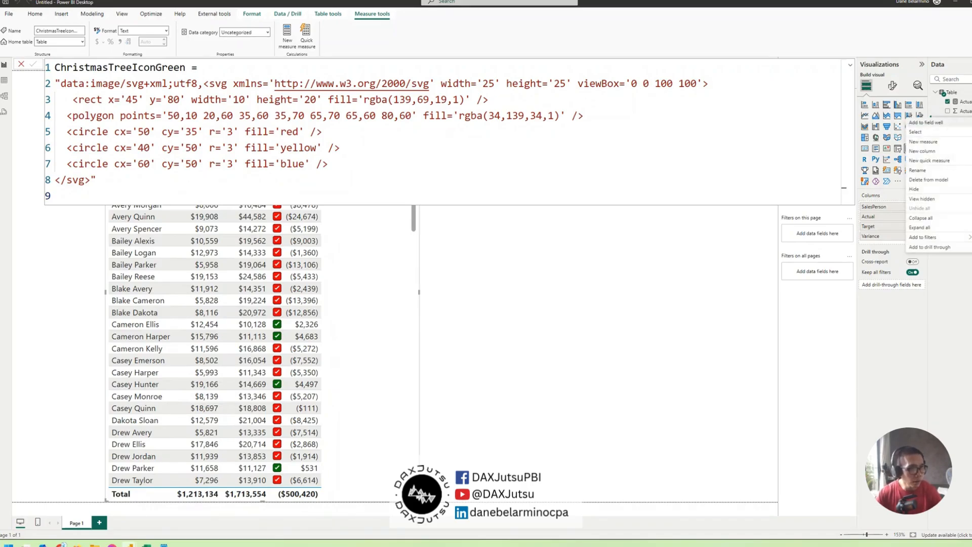
left_click(934, 141)
type("ChristmasTreeIcon Gray Scale = \"data:image/svg+xml;utf8,<svg xmlns='http://www.w3.org/2000/svg' width='25' height='25' viewBox='0 0 100 100'>   <rect x='45' y='80' width='10' height='20' fill='rgba(128,128,128,1)' />   <polygon points='50,10 20,60 35,60 35,70 65,70 65,60 80,60' fill='rgba(169,169,169,1)' />   <circle cx='50' cy='35' r='3' fill='rgba(192,192,192,1)' />   <circle cx='40' cy='50' r='3' fill='rgba(211,211,211,1)' />   <circle cx='60' cy='50' r='3' fill='rgba(105,105,105,1)' /> </svg>\"")
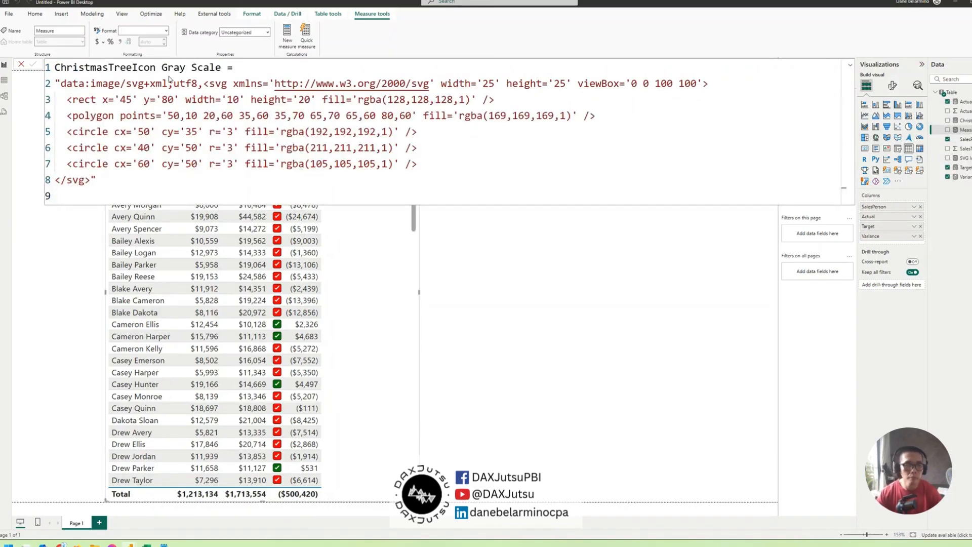
key("Return")
left_click(849, 64)
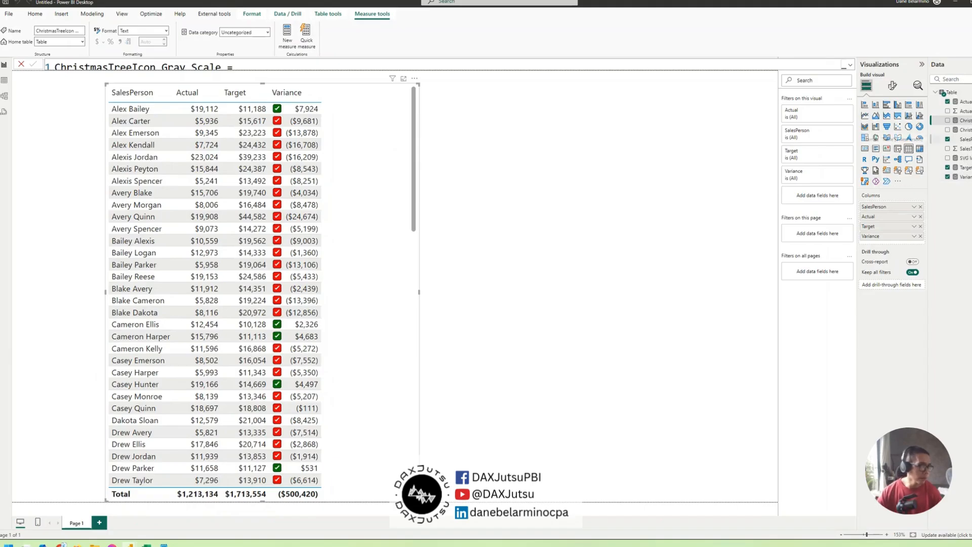
Review the formula of the ChristmasTreeIconGreen measure, then collapse the formula editor
left_click(966, 130)
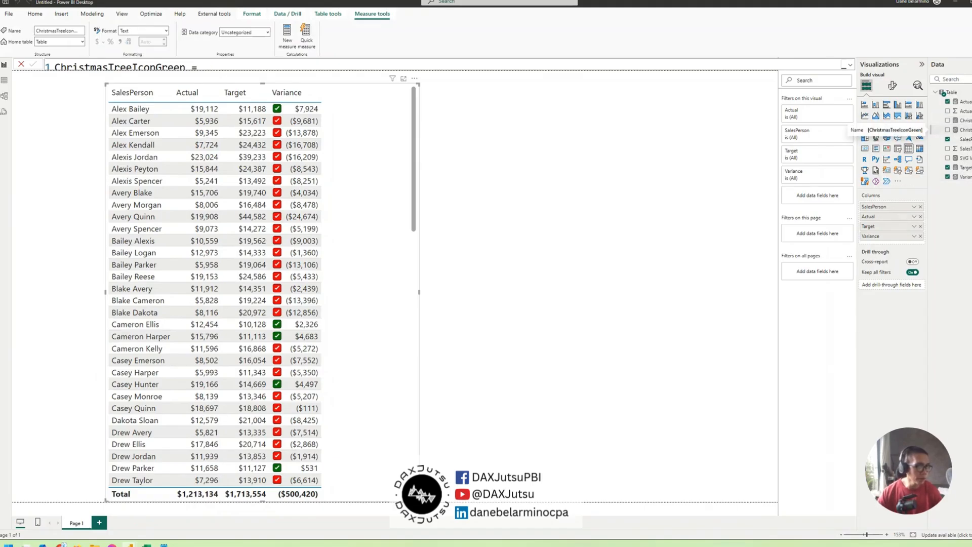
left_click(851, 65)
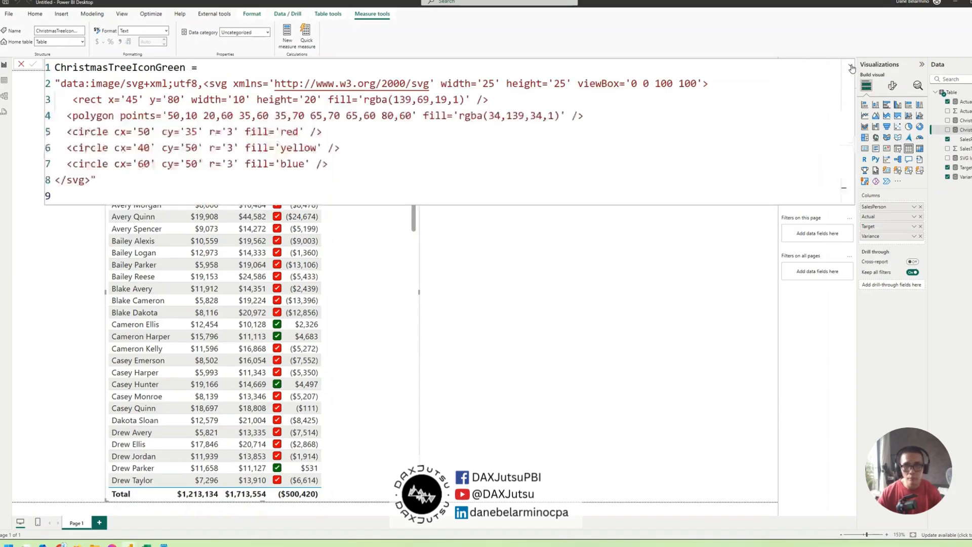
left_click(851, 66)
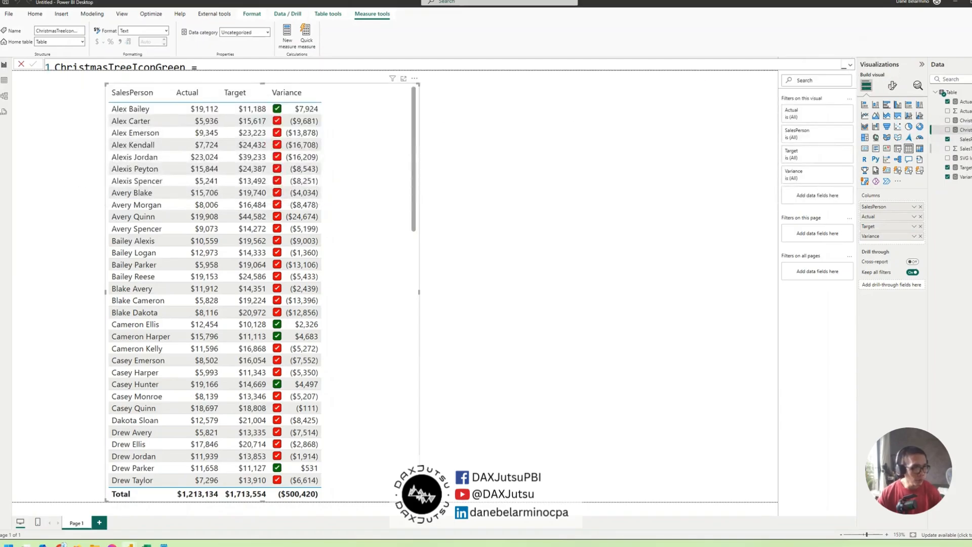
In the SVG Icon measure, replace the returned _SVG variable with a copy of the fillColor switch expression
left_click(964, 158)
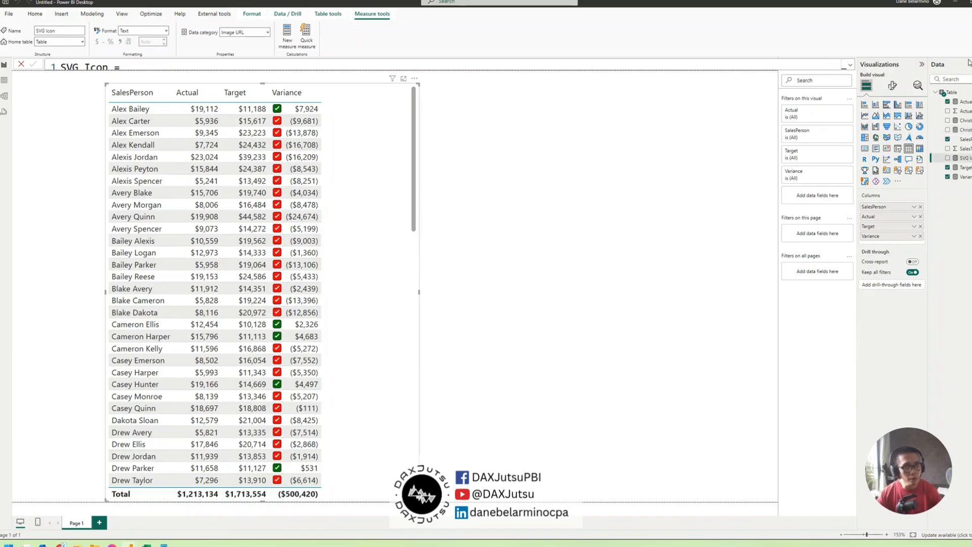
left_click(850, 65)
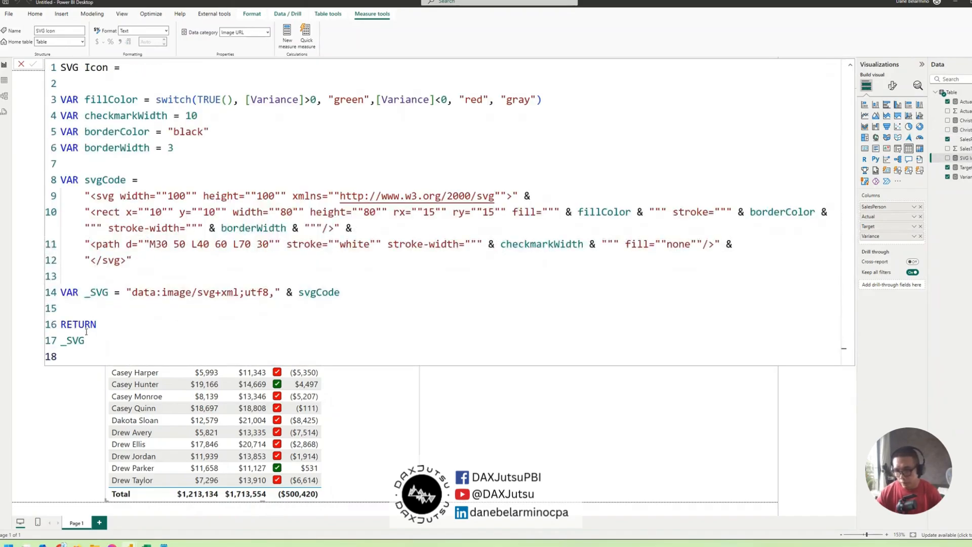
left_click_drag(85, 294, 109, 294)
left_click_drag(89, 344, 42, 344)
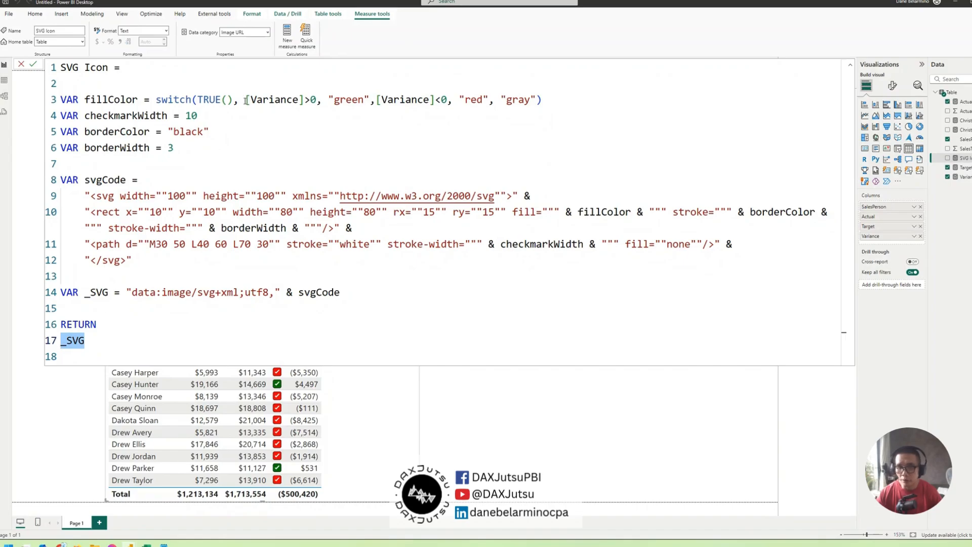
left_click_drag(246, 101, 316, 97)
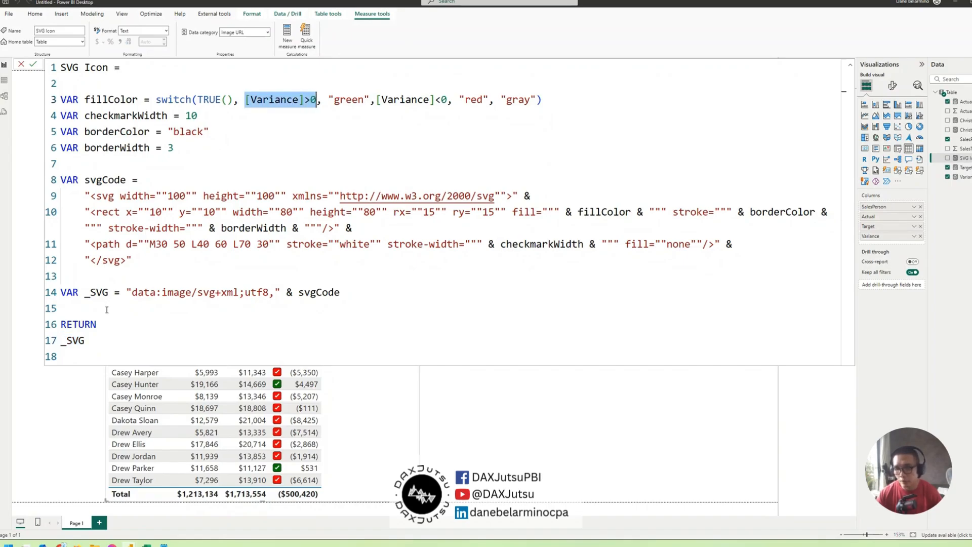
left_click_drag(85, 340, 61, 337)
left_click(208, 116)
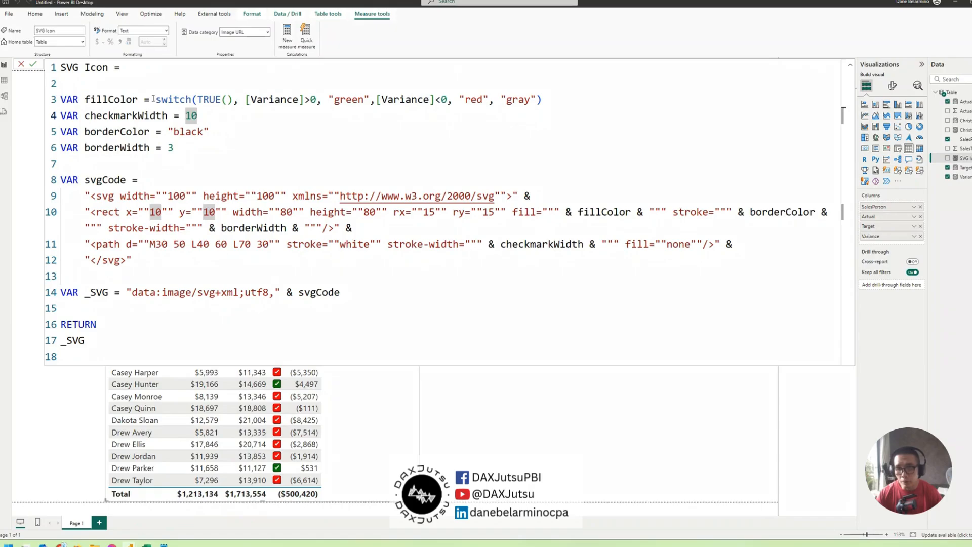
left_click_drag(154, 98, 541, 99)
key("ctrl+c")
left_click_drag(85, 341, 52, 344)
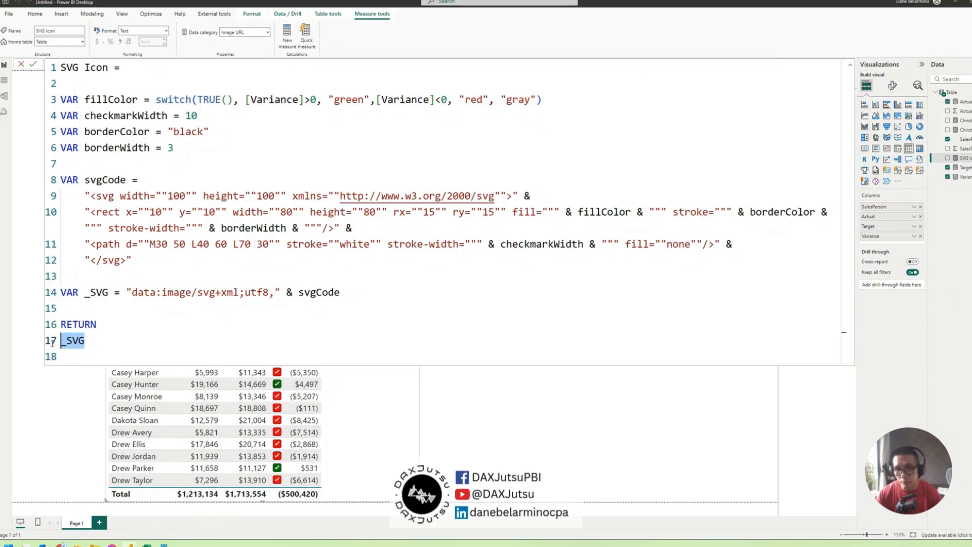
key("ctrl+v")
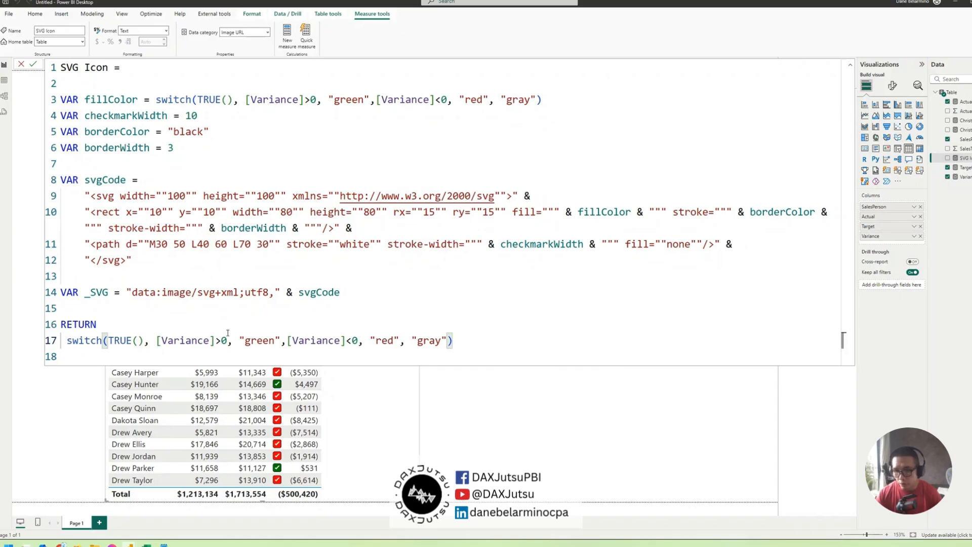
Make the returned switch give [ChristmasTreeIconGreen] for Variance above 0 and [ChristmasTreeIcon Gray Scale] otherwise, replacing the colour names and the below-0 condition
left_click_drag(240, 340, 280, 336)
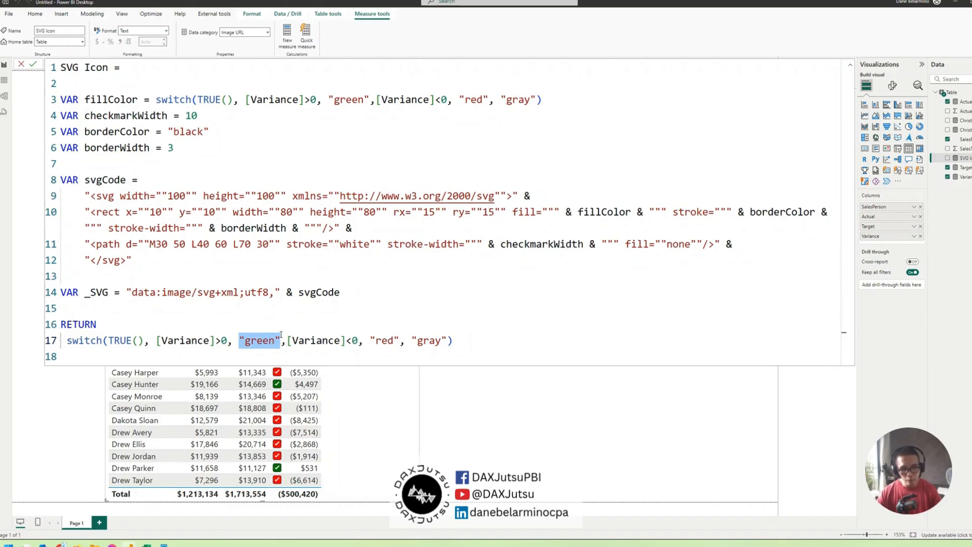
type("chri")
key("Tab")
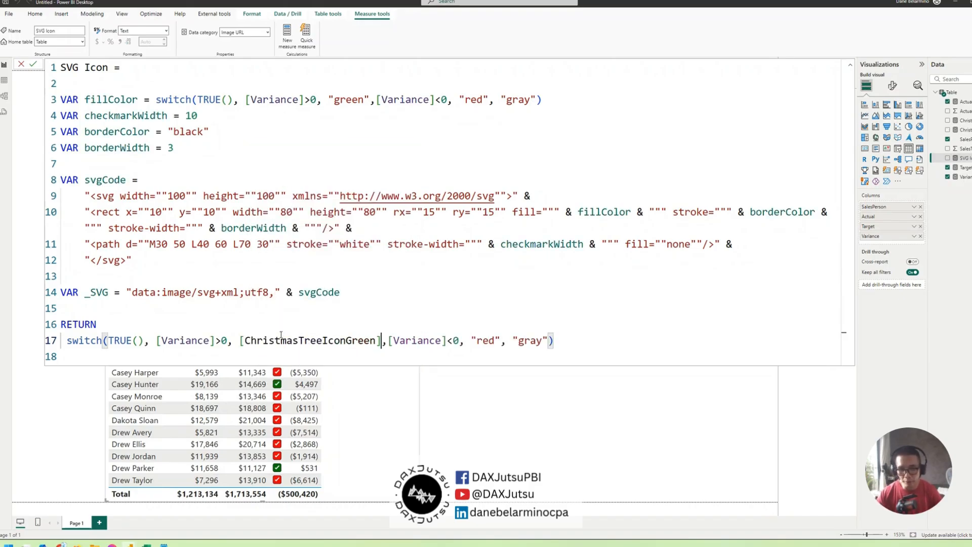
left_click(388, 341)
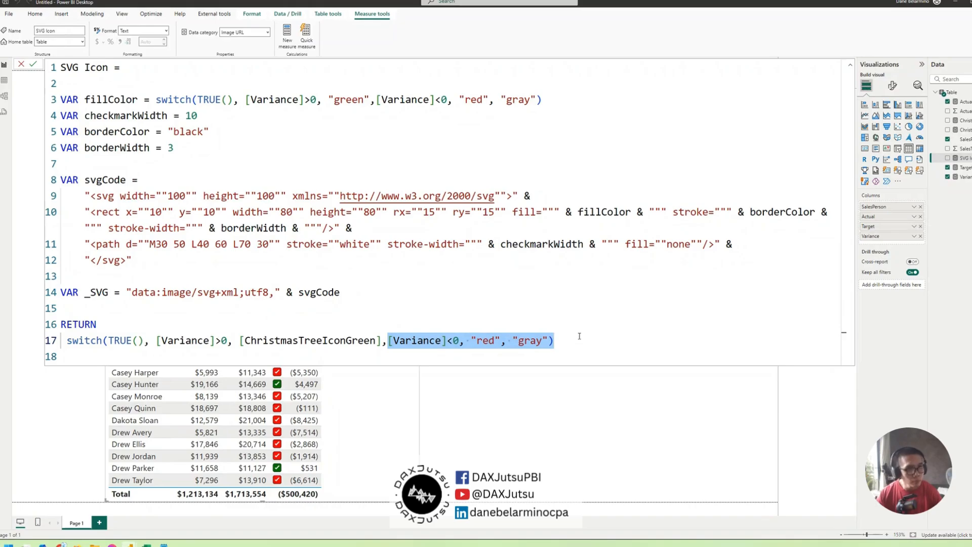
type("christ")
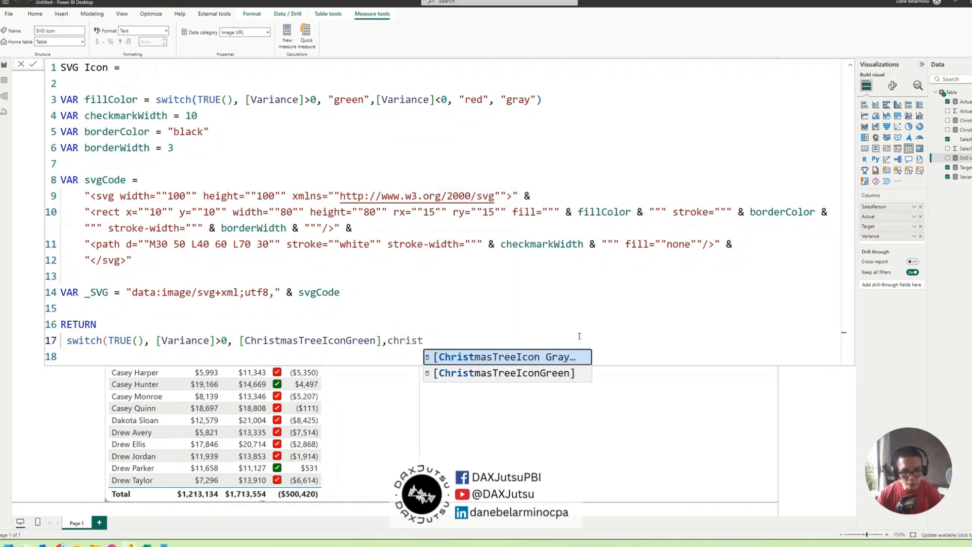
key("Tab")
type(")")
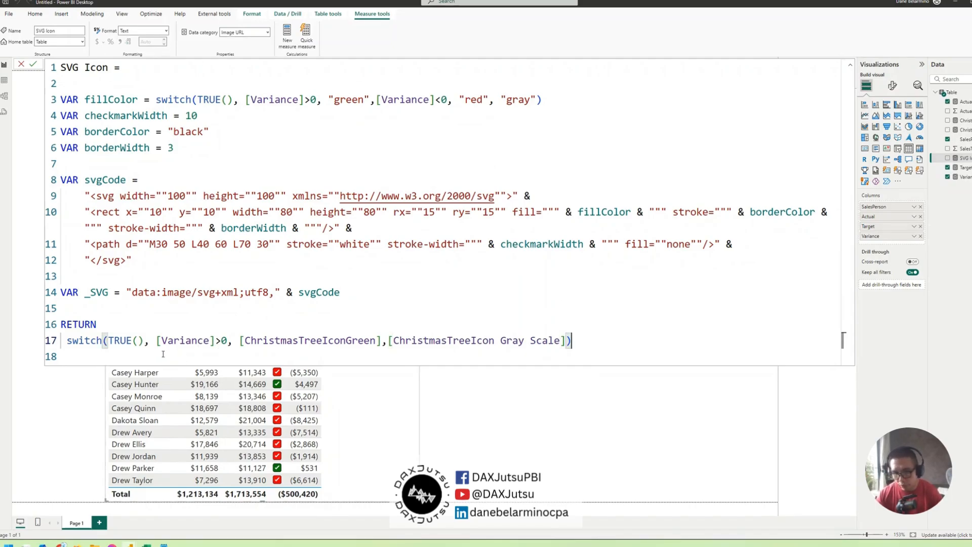
Convert the returned switch(TRUE()) into if([Variance]>0, [ChristmasTreeIconGreen],[ChristmasTreeIcon Gray Scale]) and commit the SVG Icon measure
left_click_drag(133, 340, 42, 353)
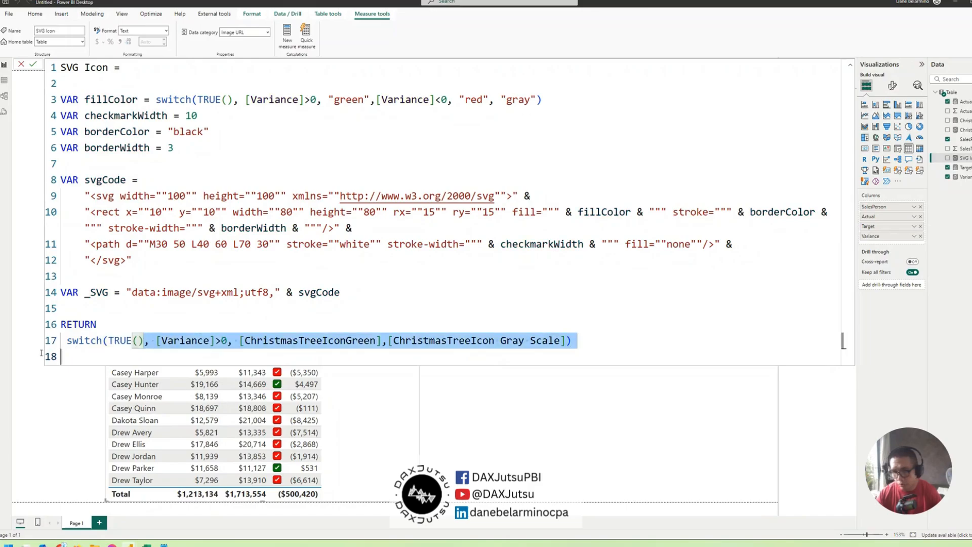
key("shift+Up")
type("if")
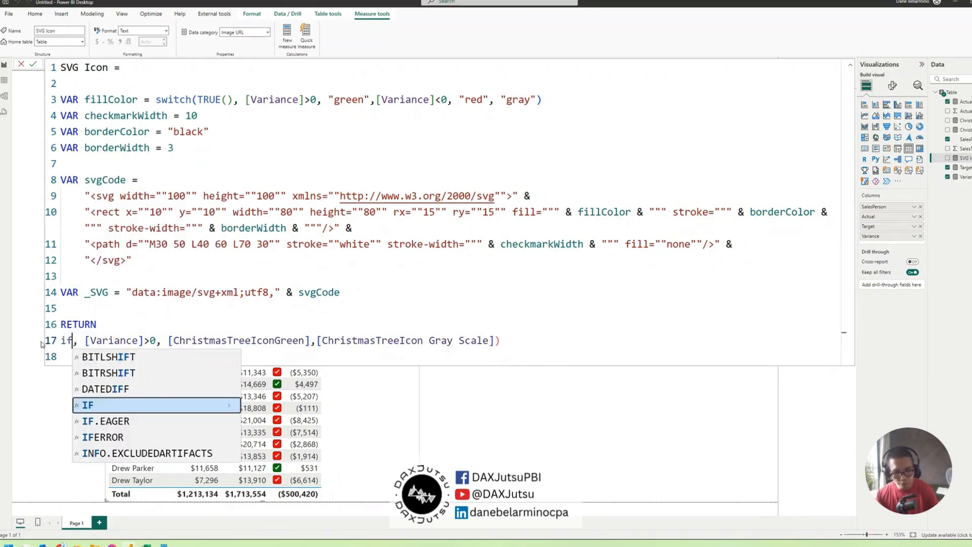
key("Delete")
key("Delete")
type("(")
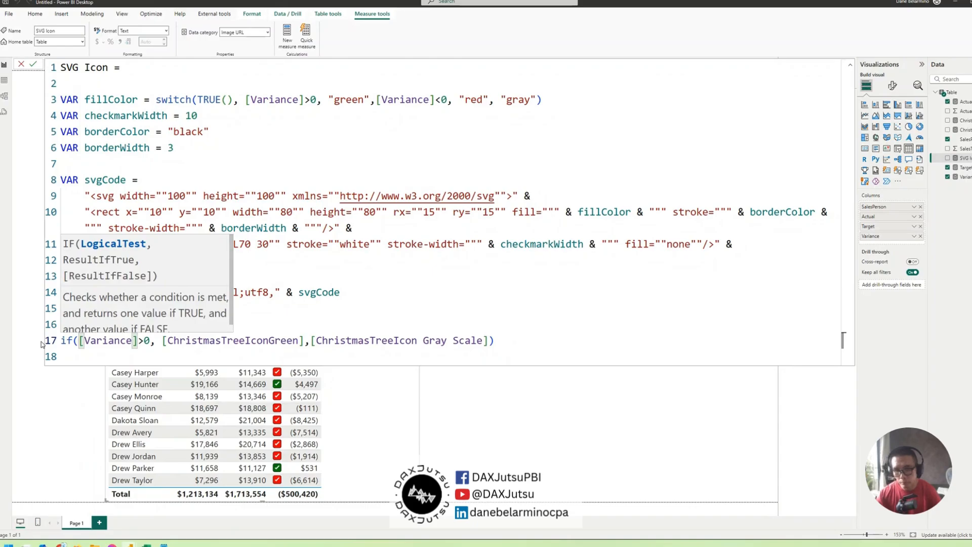
key("Return")
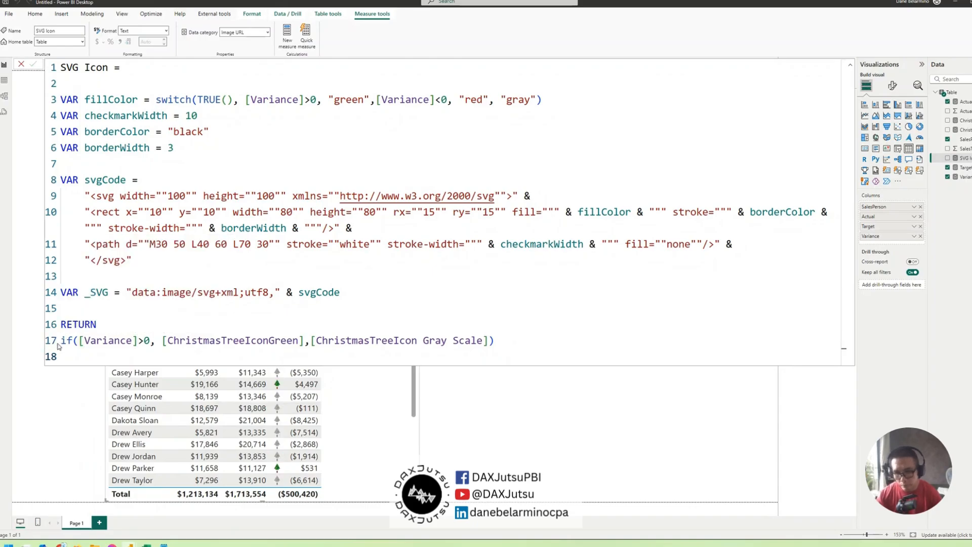
Collapse the formula editor and review the Variance column's icons throughout the table
left_click(850, 65)
scroll(348, 180, "down", 20)
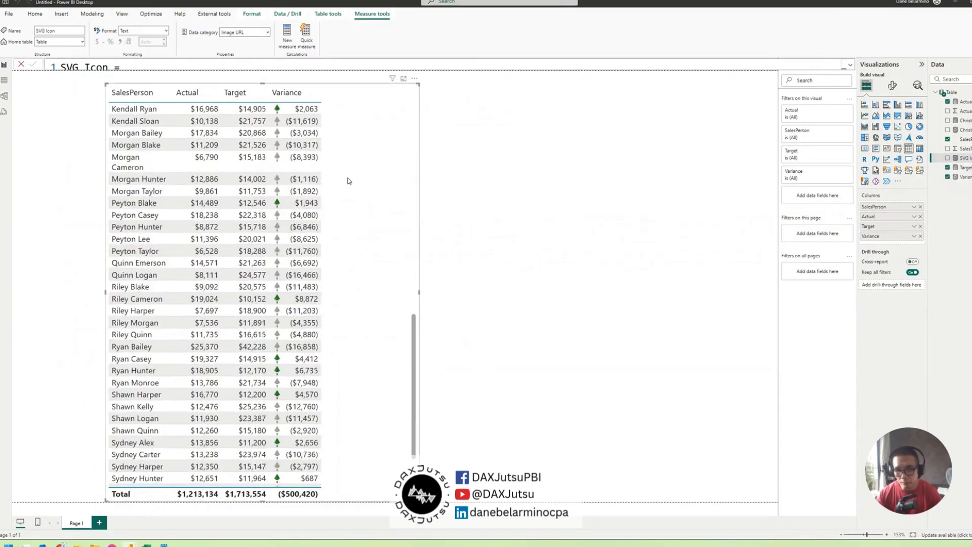
scroll(347, 181, "up", 15)
scroll(347, 181, "up", 3)
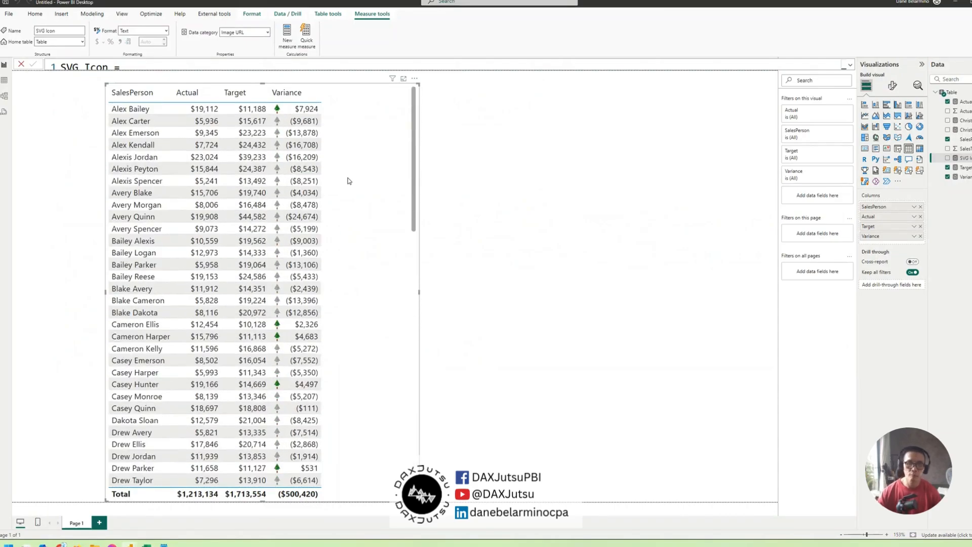
scroll(348, 180, "down", 7)
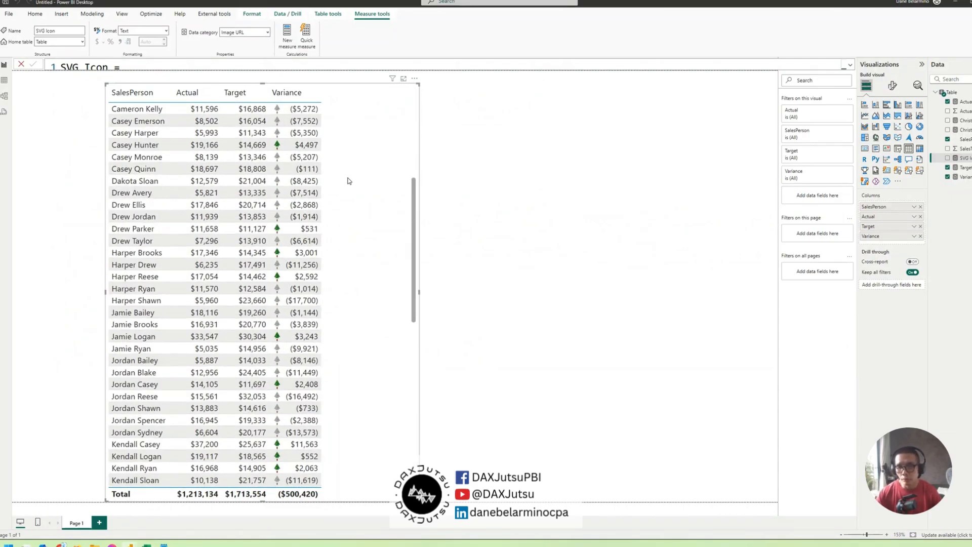
scroll(347, 181, "up", 7)
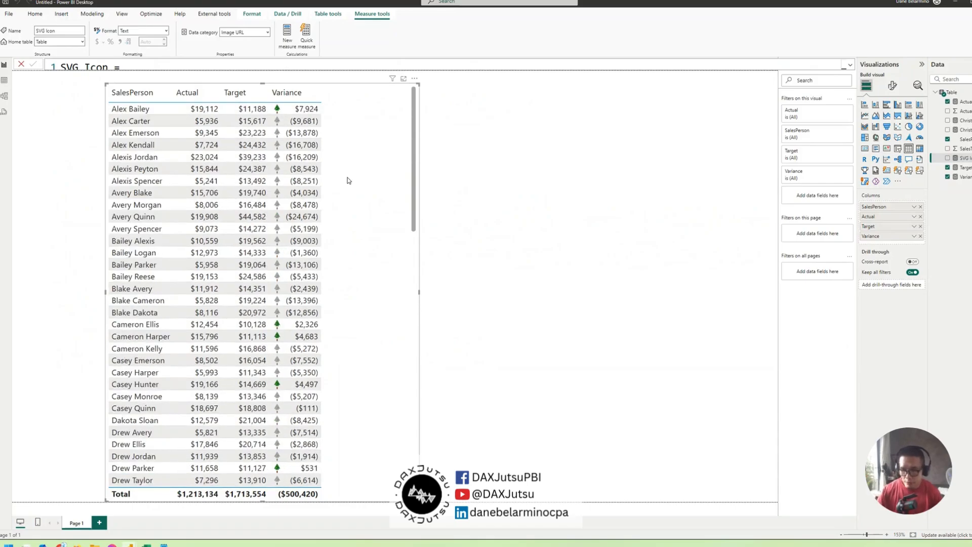